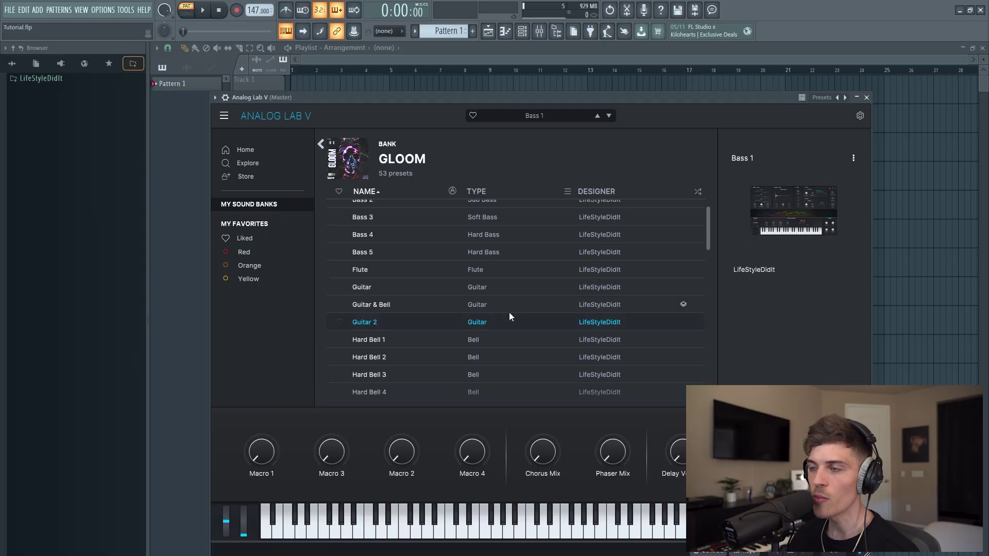
Load the GLOOM bank's Hard Bell 5 preset in Analog Lab V, then close its window.
{"action": "scroll", "coordinate": [506, 324], "scroll_direction": "down", "scroll_amount": 1}
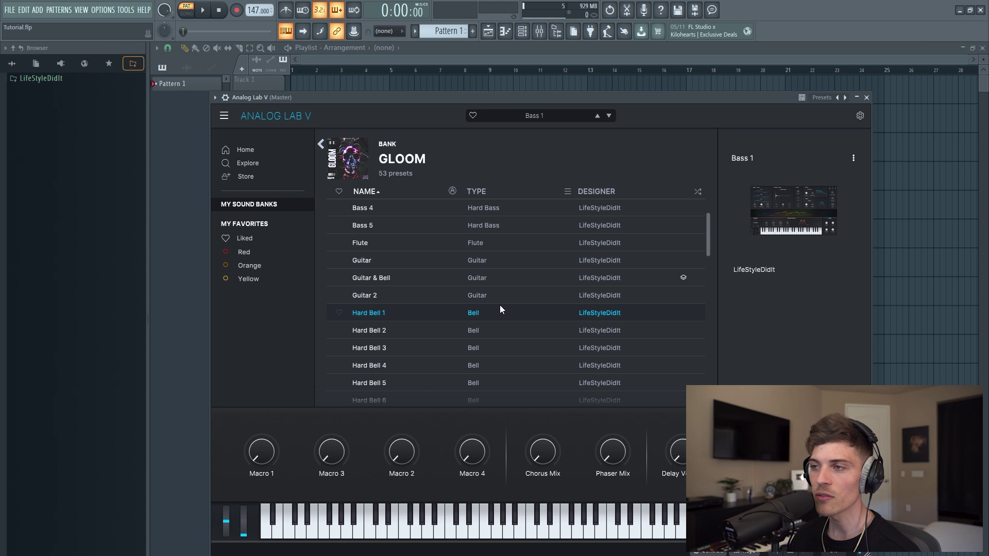
{"action": "scroll", "coordinate": [500, 309], "scroll_direction": "down", "scroll_amount": 1}
{"action": "left_click", "coordinate": [516, 357]}
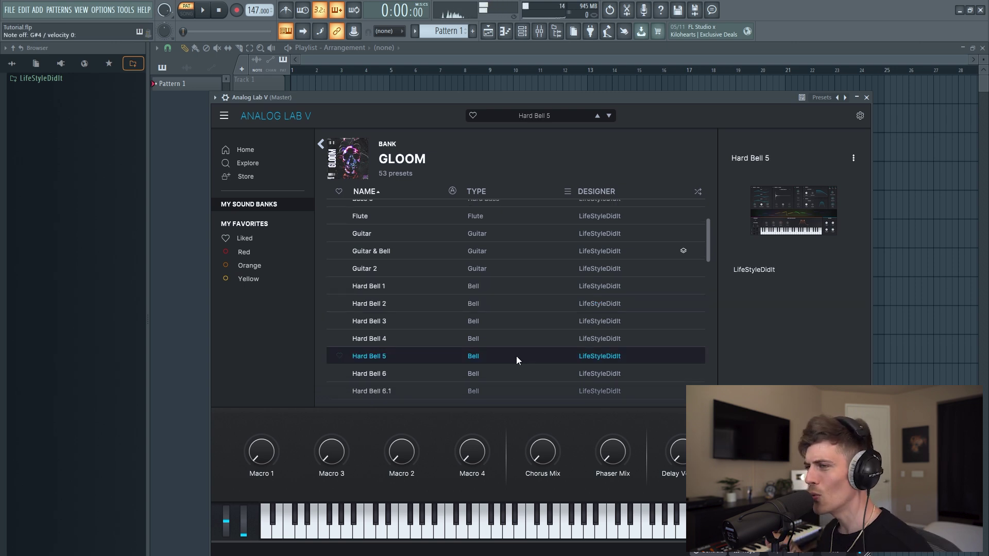
{"action": "left_click", "coordinate": [867, 97]}
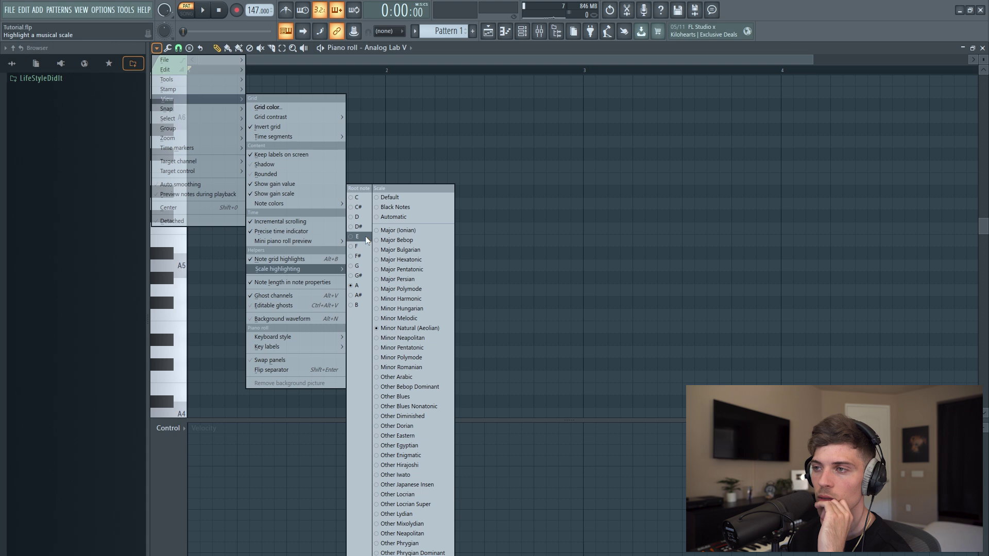
Set scale highlighting to A# natural minor and keep a single A#5 note at bar 1.
{"action": "left_click", "coordinate": [361, 295]}
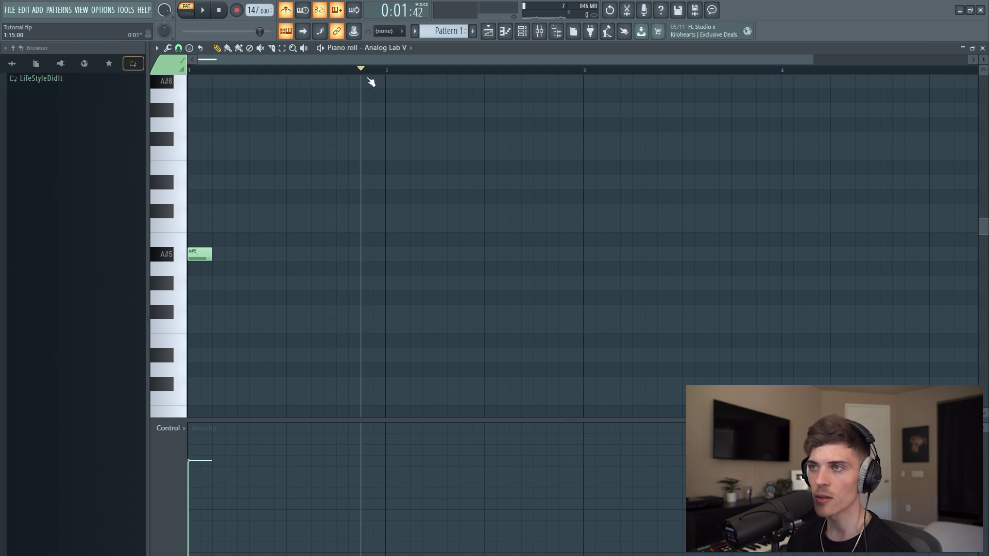
{"action": "key", "text": "ctrl+a"}
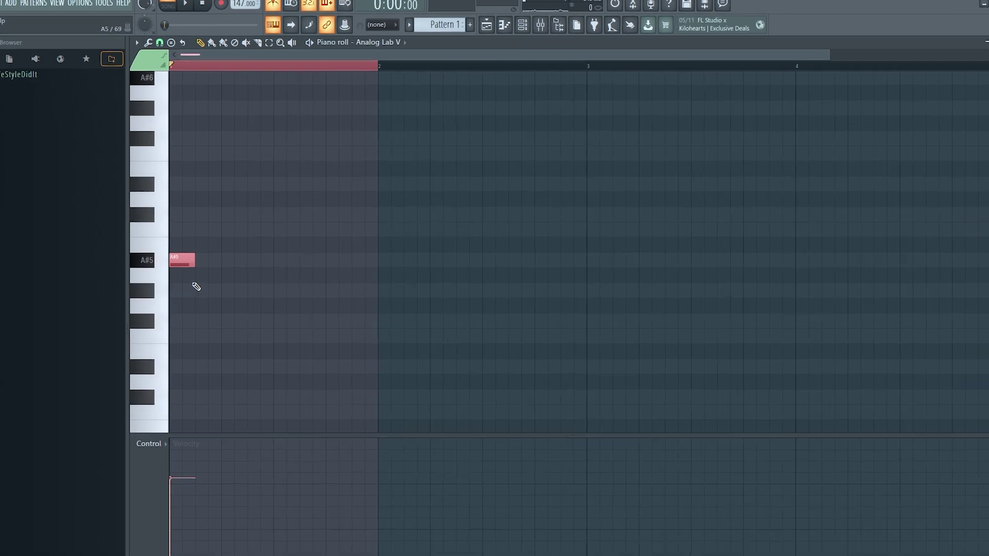
{"action": "left_click_drag", "start_coordinate": [209, 256], "coordinate": [233, 261], "text": "shift"}
{"action": "key", "text": "ctrl+b"}
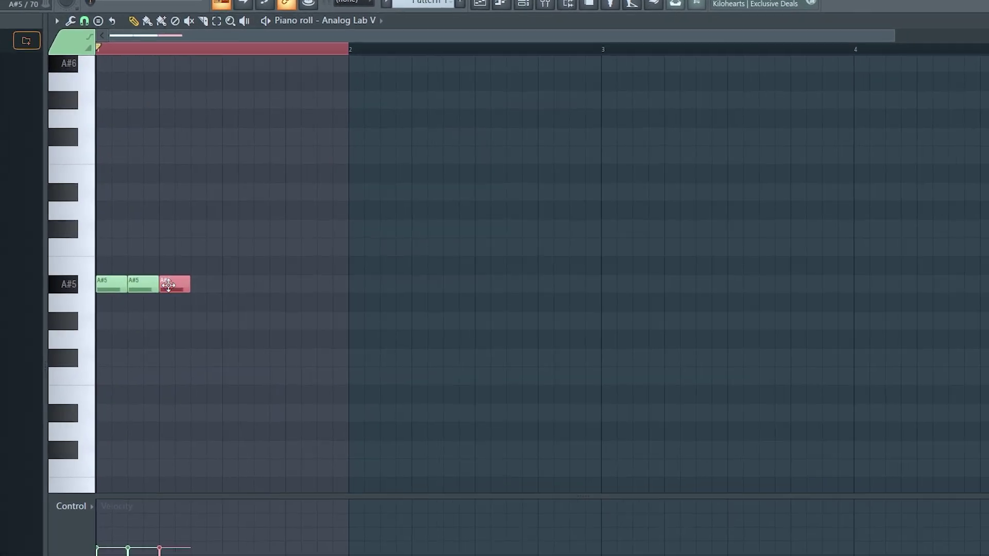
{"action": "key", "text": "ctrl+b"}
{"action": "key", "text": "ctrl+a"}
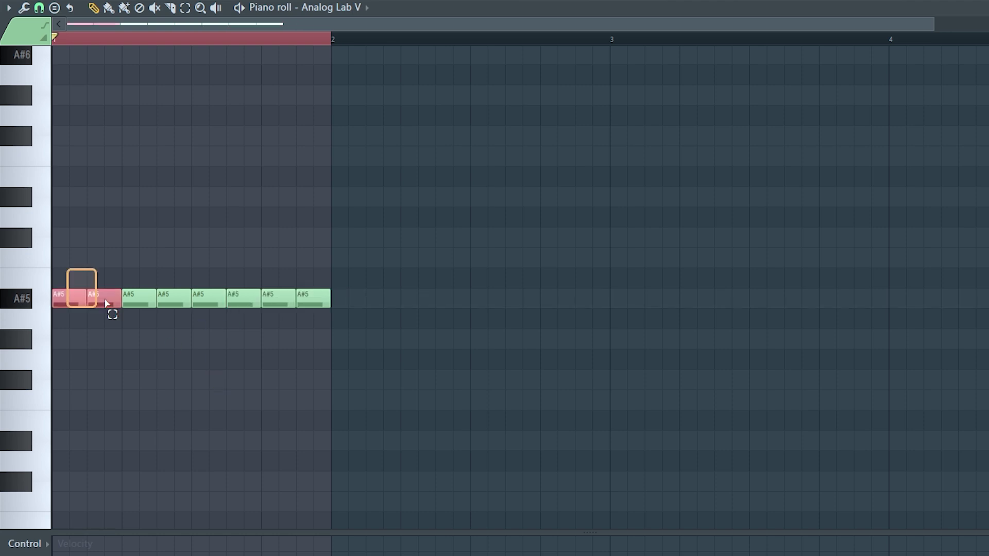
{"action": "key", "text": "ctrl+a"}
{"action": "key", "text": "ctrl+d"}
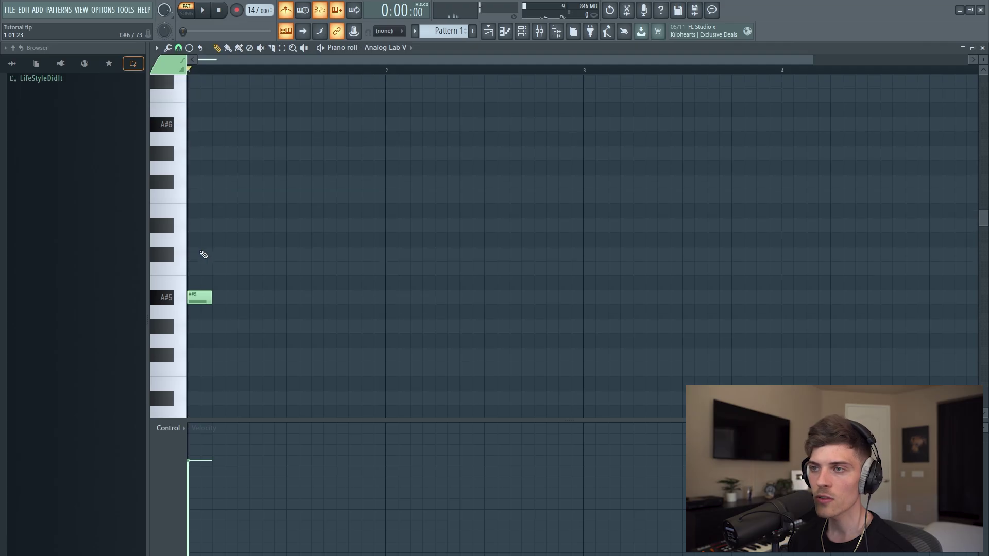
Add C6, C#6 and C6 notes after the A#5, previewing the melody.
{"action": "scroll", "coordinate": [206, 260], "scroll_direction": "down", "scroll_amount": 1}
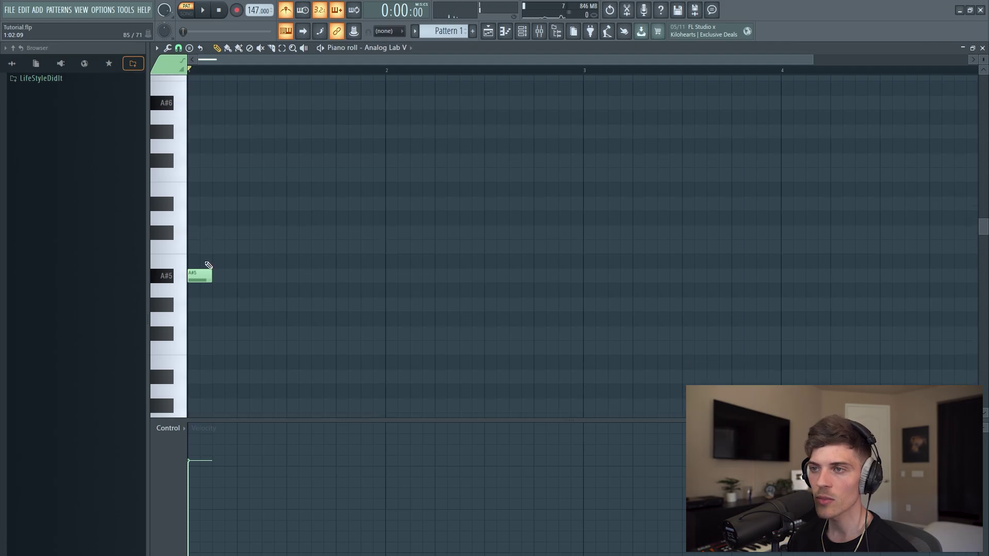
{"action": "scroll", "coordinate": [206, 261], "scroll_direction": "down", "scroll_amount": 1}
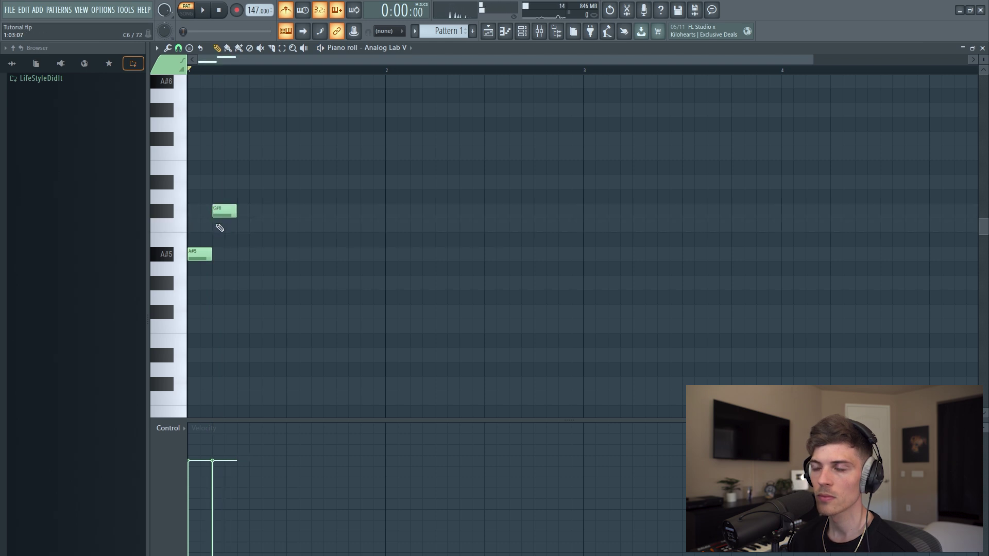
{"action": "left_click", "coordinate": [239, 225]}
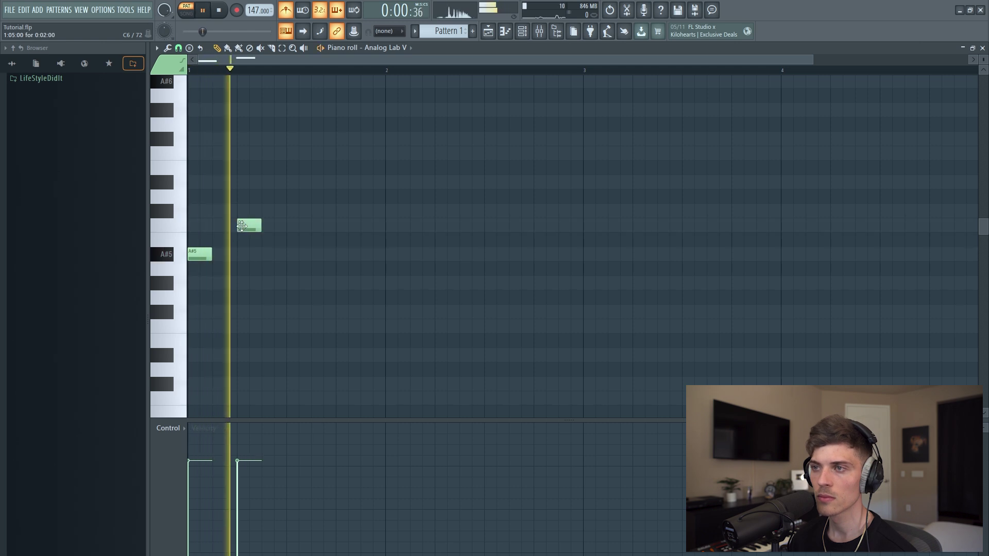
{"action": "key", "text": "space"}
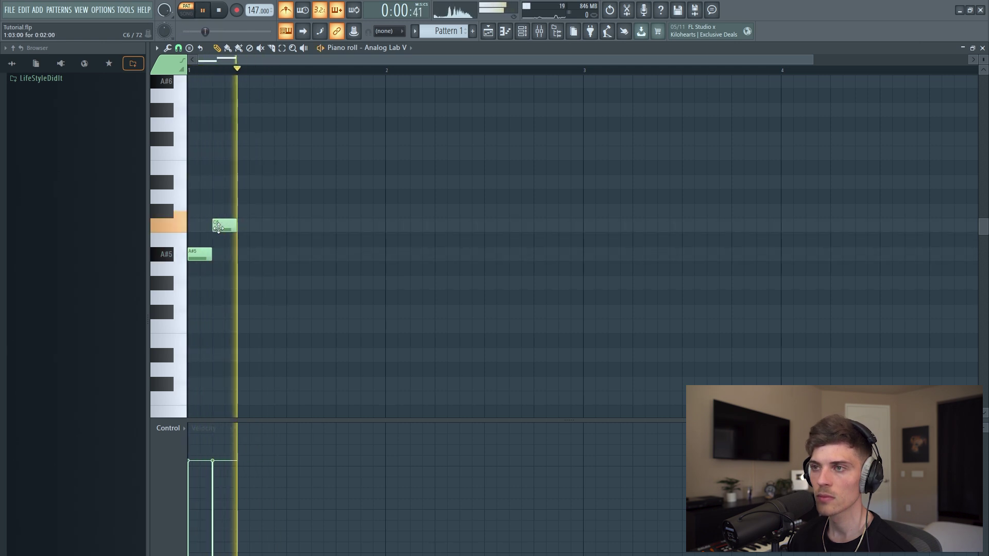
{"action": "left_click", "coordinate": [241, 226]}
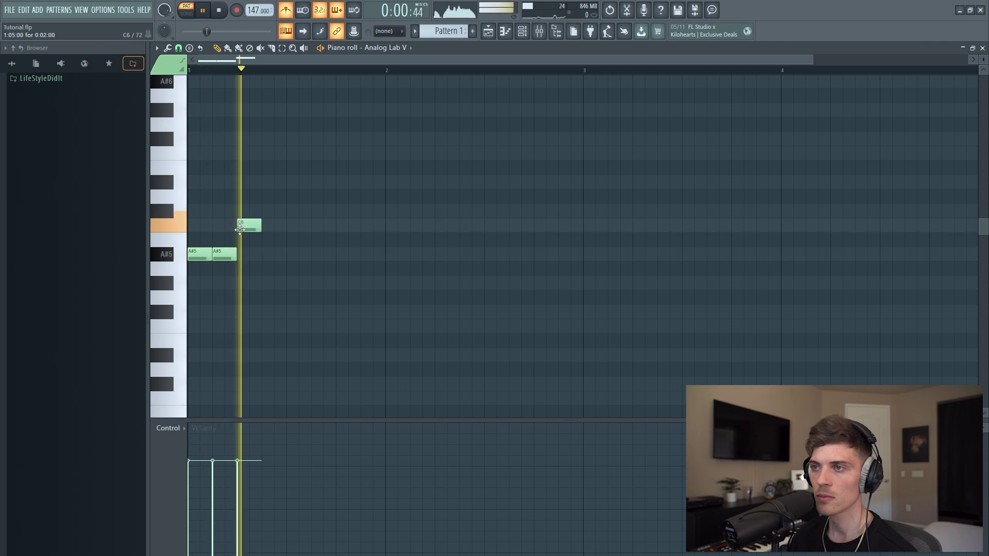
{"action": "left_click", "coordinate": [266, 213]}
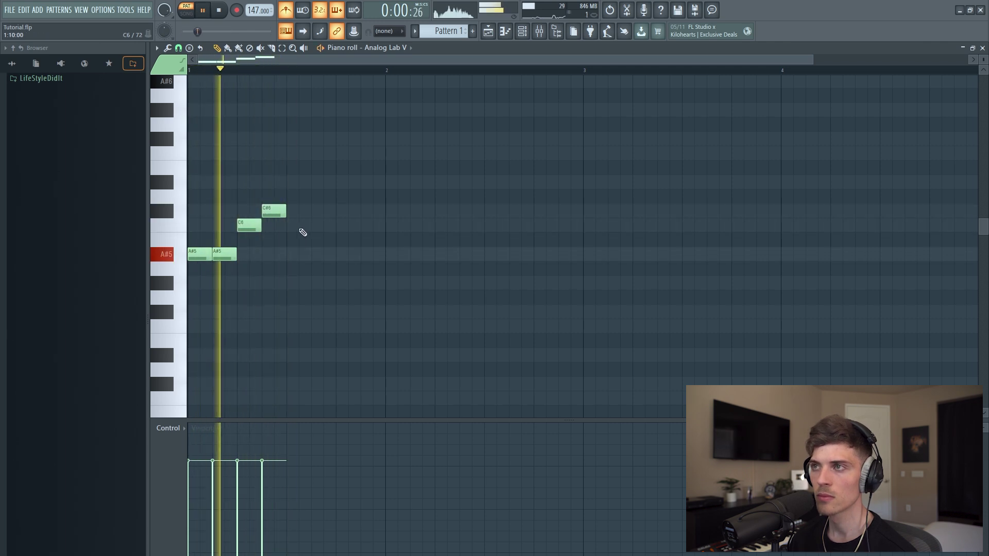
{"action": "key", "text": "space"}
{"action": "key", "text": "space"}
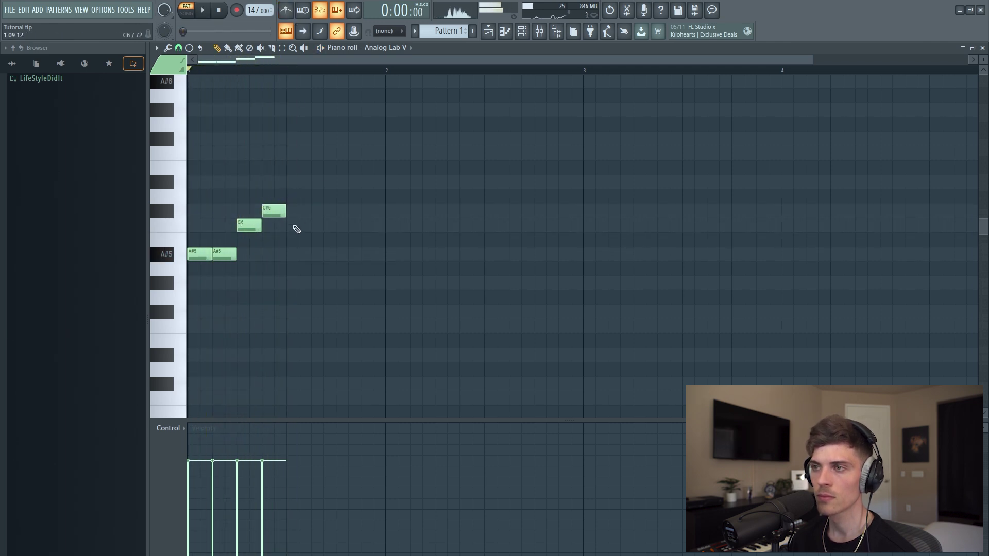
{"action": "key", "text": "space"}
{"action": "left_click", "coordinate": [297, 226]}
Audition D6 and F#6, then settle on F6 as the phrase's top note.
{"action": "key", "text": "space"}
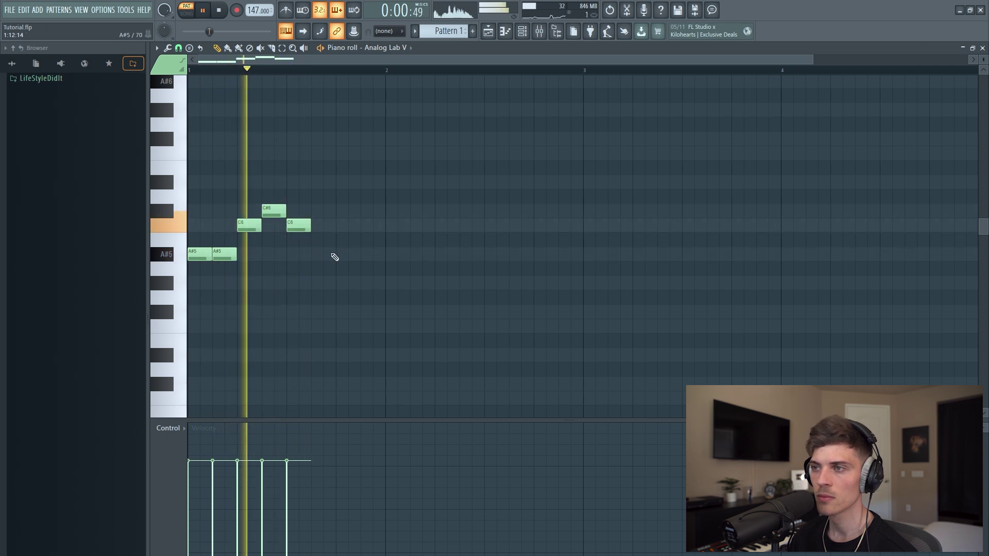
{"action": "key", "text": "space"}
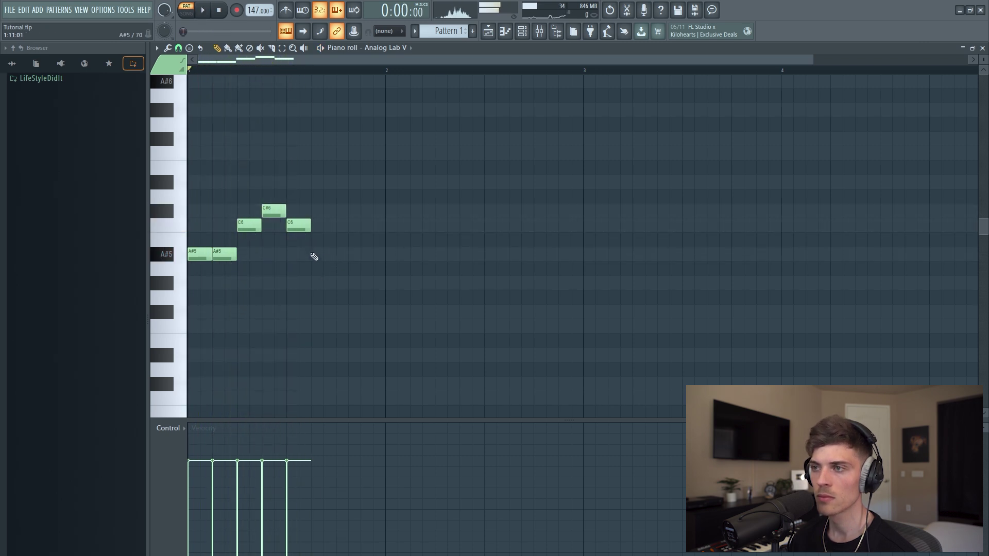
{"action": "key", "text": "space"}
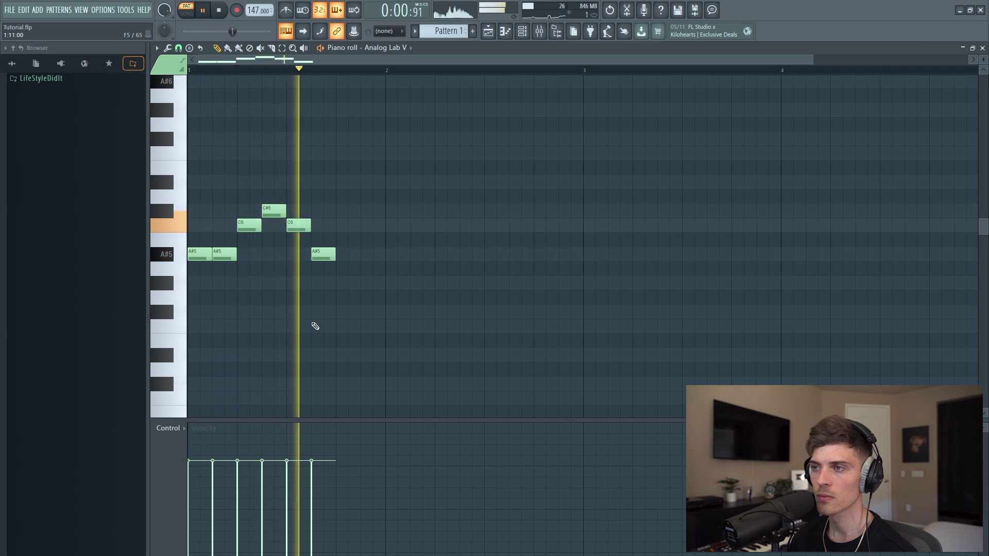
{"action": "key", "text": "space"}
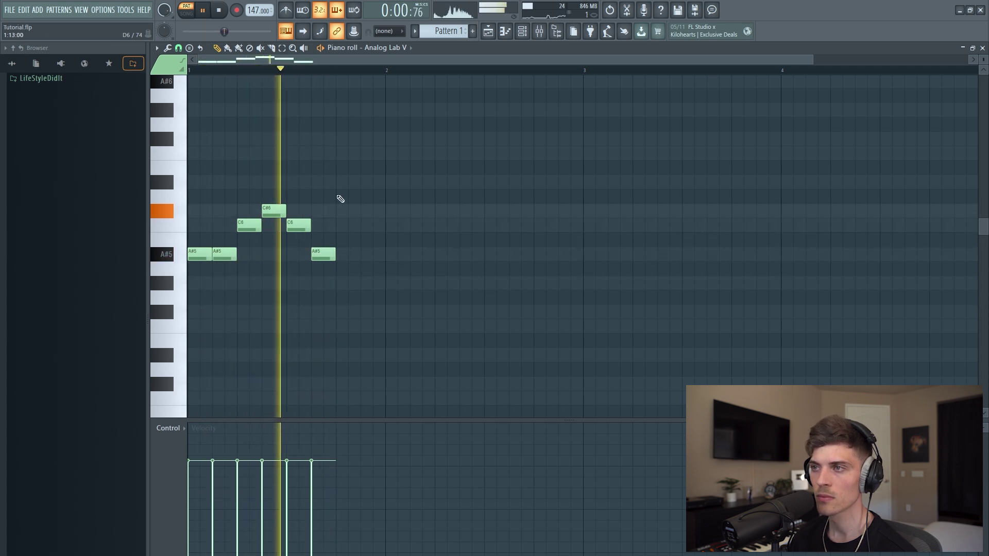
{"action": "left_click", "coordinate": [338, 196]}
{"action": "left_click", "coordinate": [343, 139]}
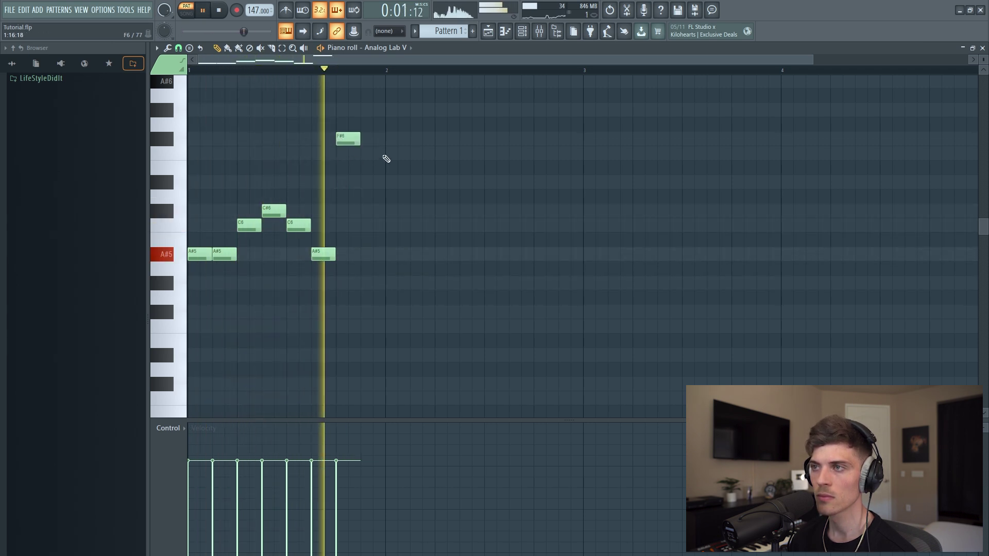
{"action": "left_click", "coordinate": [365, 154]}
{"action": "key", "text": "space"}
{"action": "key", "text": "space"}
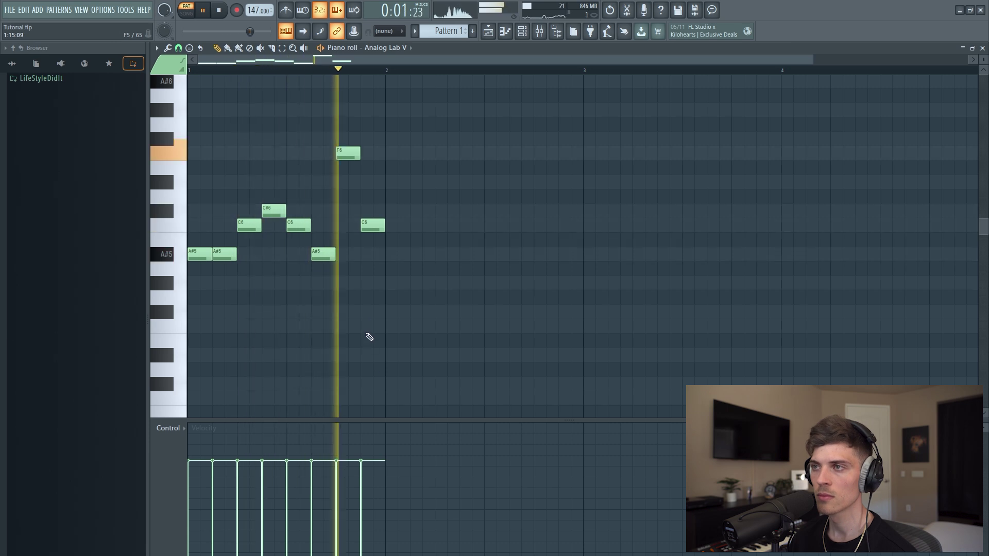
{"action": "key", "text": "space"}
{"action": "key", "text": "space"}
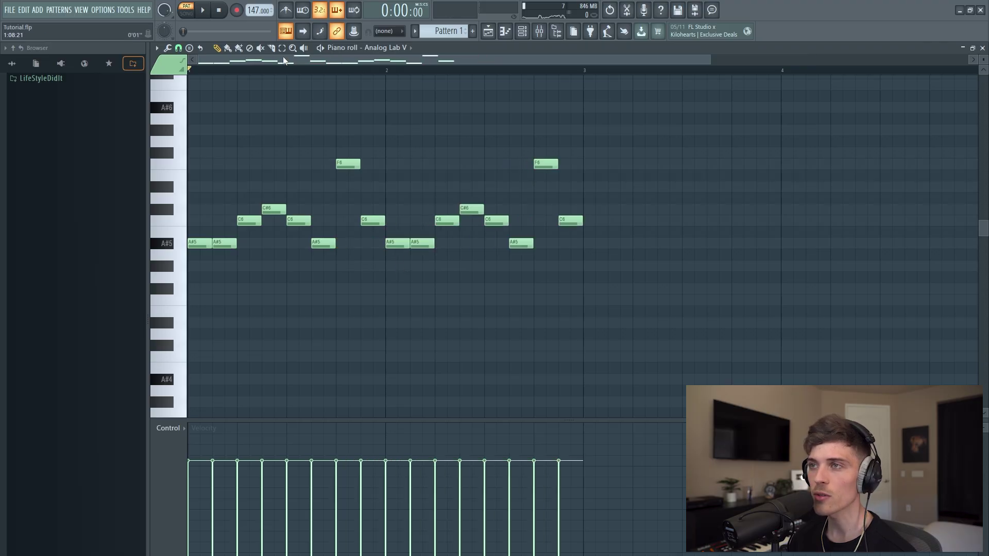
{"action": "scroll", "coordinate": [279, 75], "scroll_direction": "down", "scroll_amount": 1}
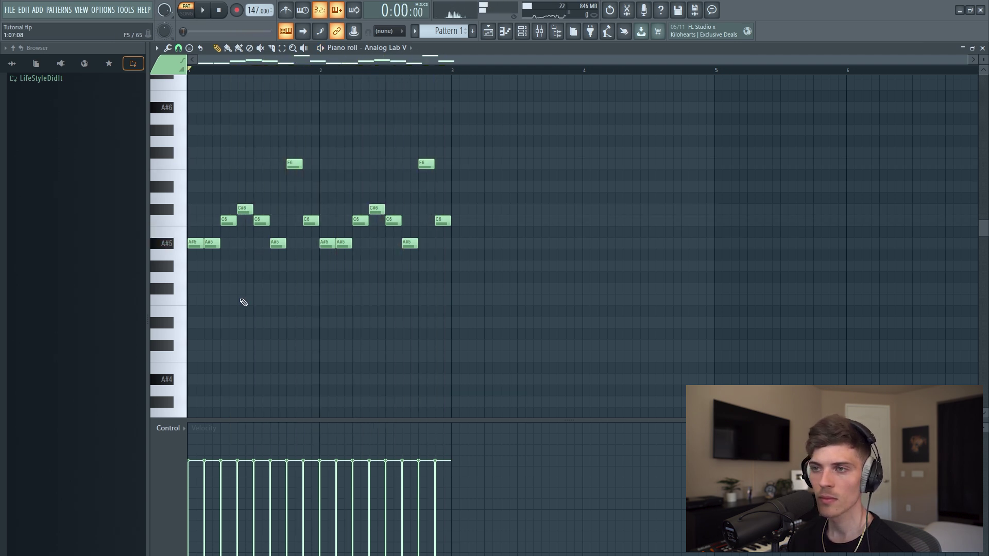
Add a half-bar A#4 note at the start of bar 1 and preview it.
{"action": "left_click", "coordinate": [204, 385]}
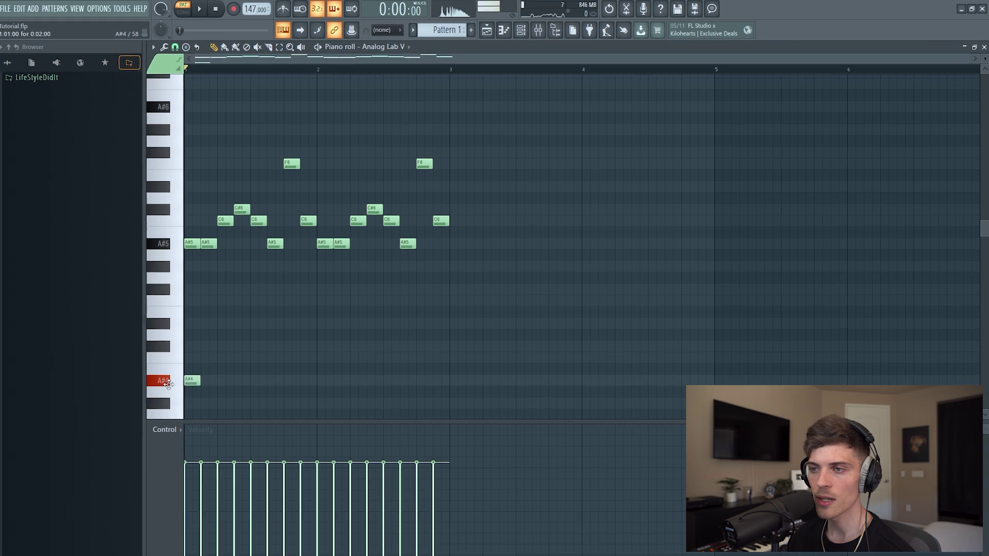
{"action": "left_click_drag", "start_coordinate": [204, 385], "coordinate": [251, 390]}
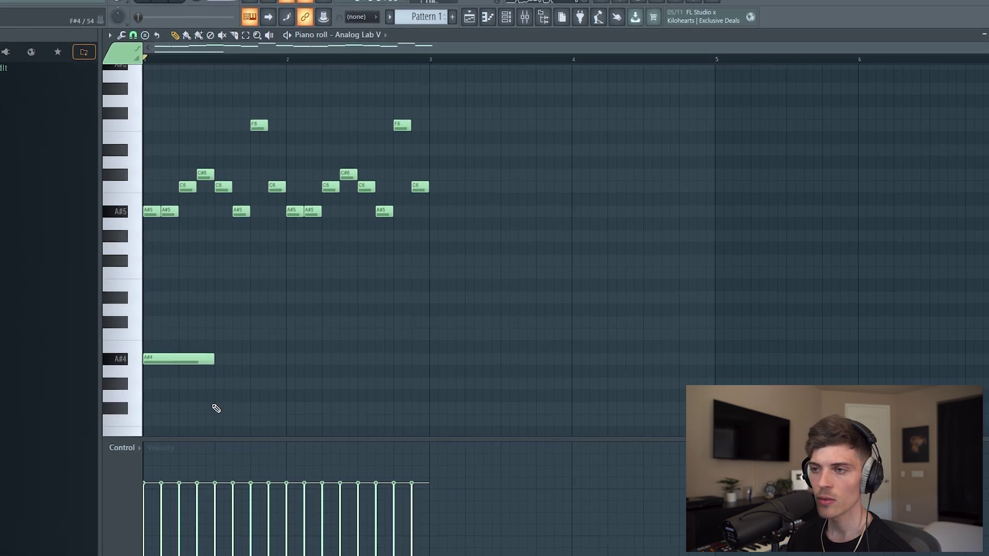
{"action": "key", "text": "space"}
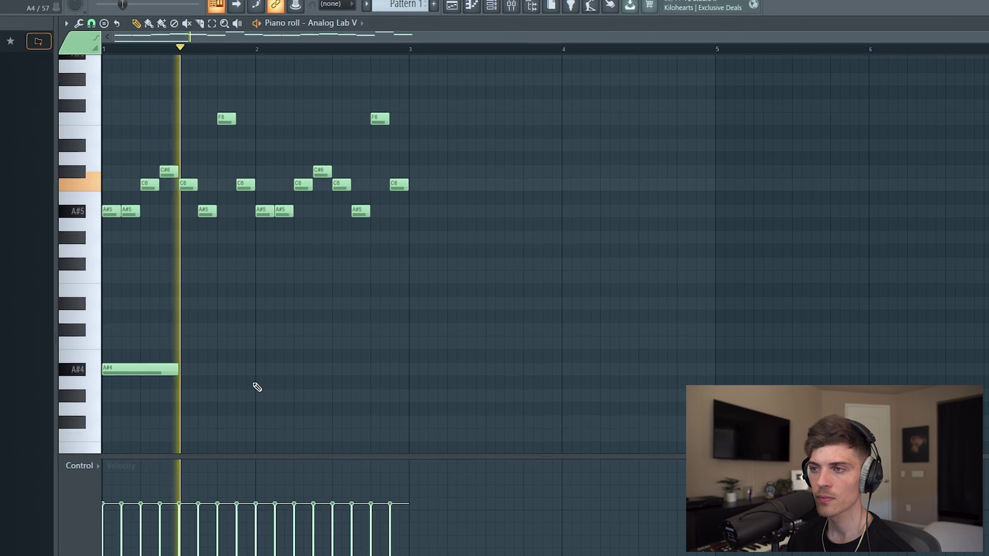
{"action": "key", "text": "space"}
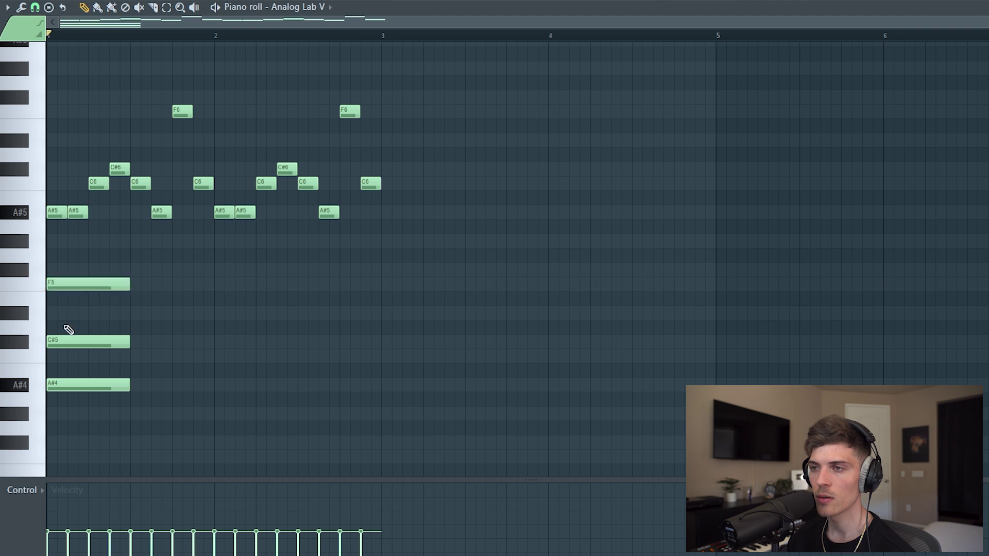
Copy the F5 and A#4 chord notes to mid-bar 1.
{"action": "left_click_drag", "start_coordinate": [71, 277], "coordinate": [185, 401]}
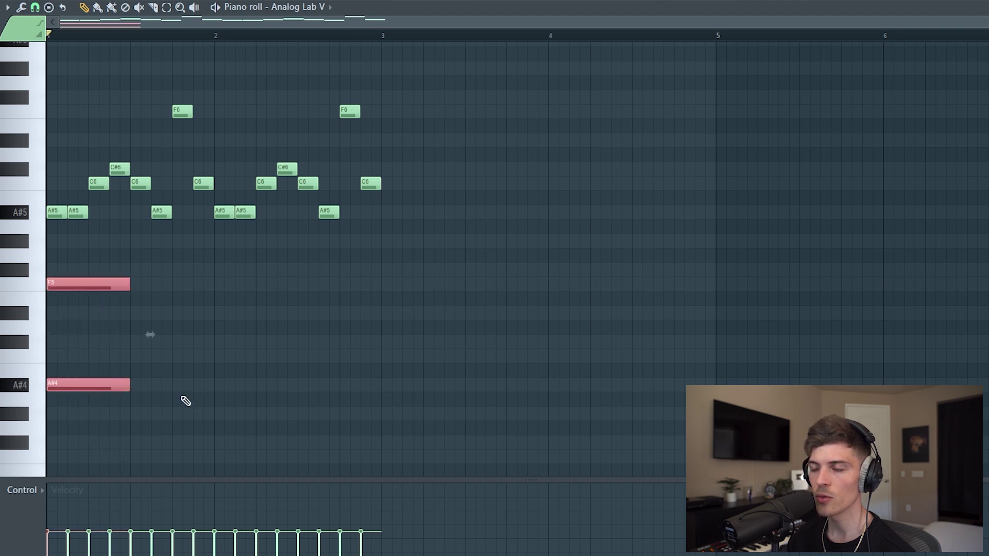
{"action": "key", "text": "space"}
{"action": "left_click_drag", "start_coordinate": [107, 264], "coordinate": [131, 469]}
{"action": "left_click_drag", "start_coordinate": [110, 386], "coordinate": [197, 407]}
{"action": "left_click_drag", "start_coordinate": [103, 264], "coordinate": [112, 398]}
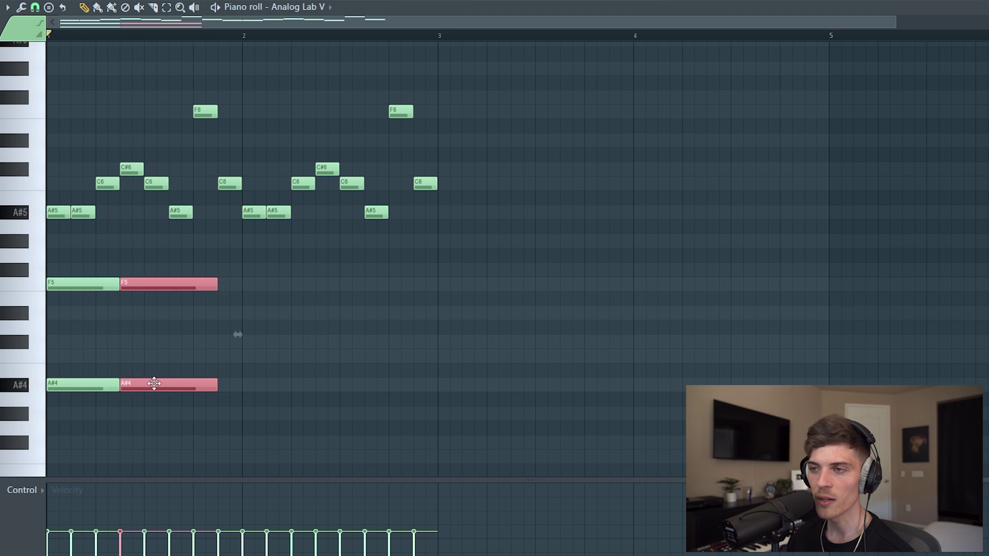
{"action": "key", "text": "space"}
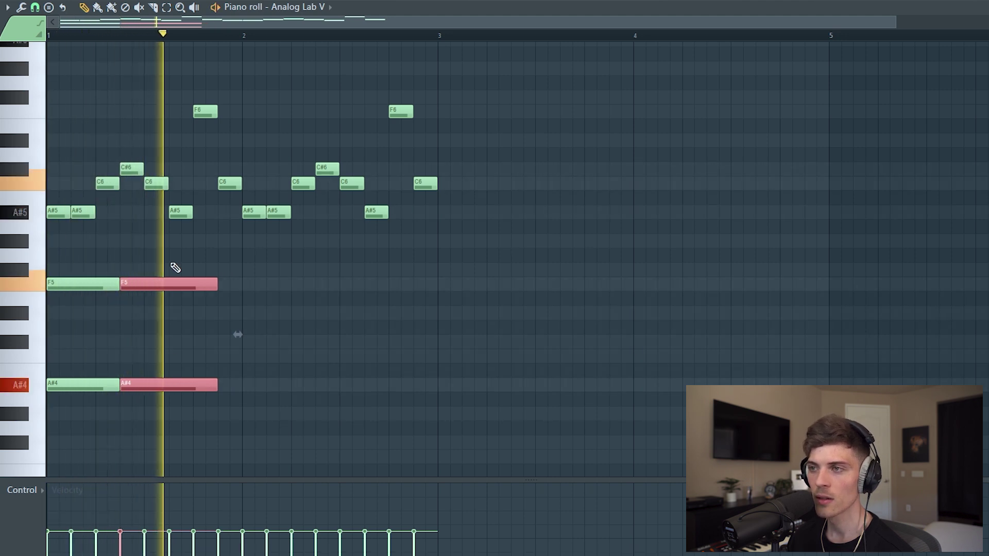
{"action": "key", "text": "space"}
Lengthen the second F5/A#4 chord and nudge it slightly later.
{"action": "left_click_drag", "start_coordinate": [181, 263], "coordinate": [233, 460]}
{"action": "key", "text": "space"}
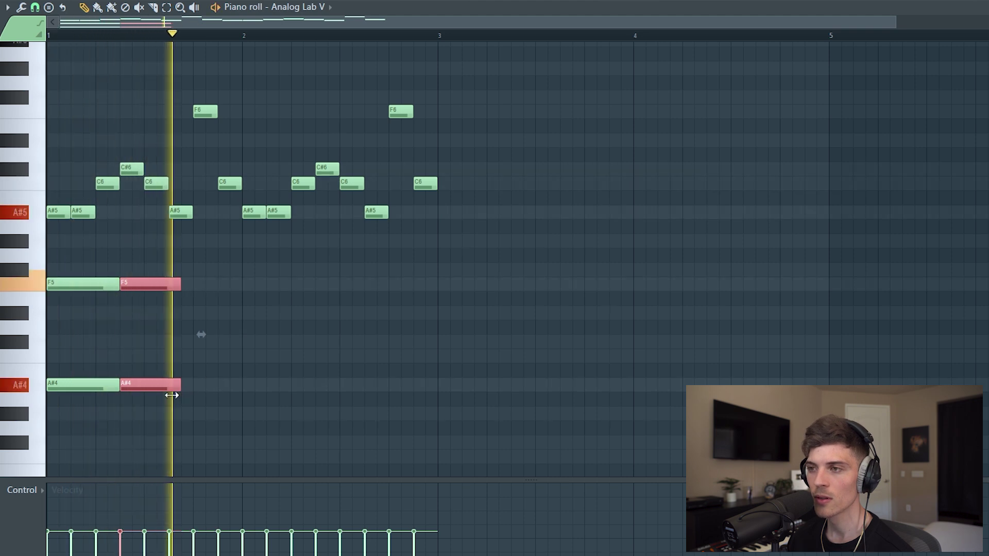
{"action": "left_click_drag", "start_coordinate": [222, 264], "coordinate": [139, 325]}
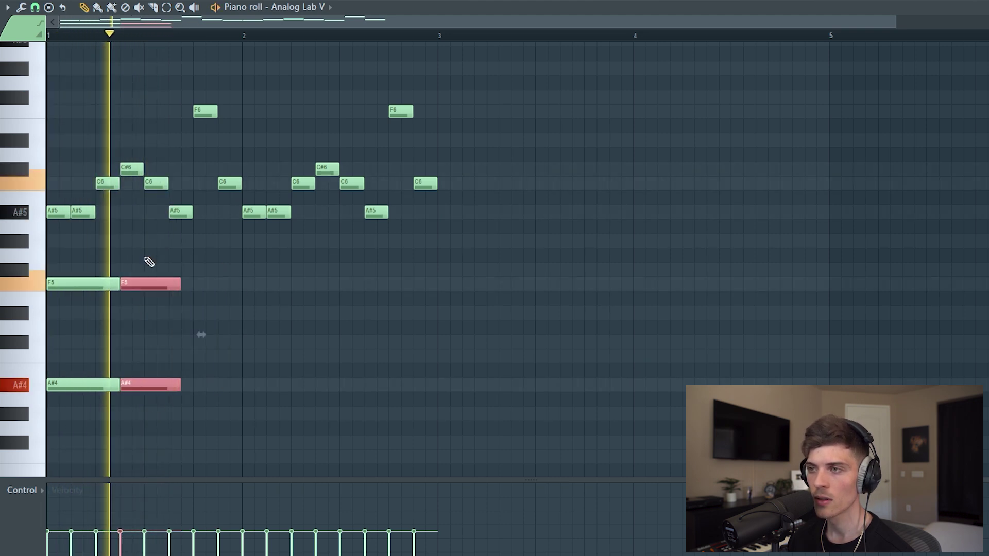
{"action": "key", "text": "space"}
{"action": "left_click_drag", "start_coordinate": [181, 284], "coordinate": [188, 291]}
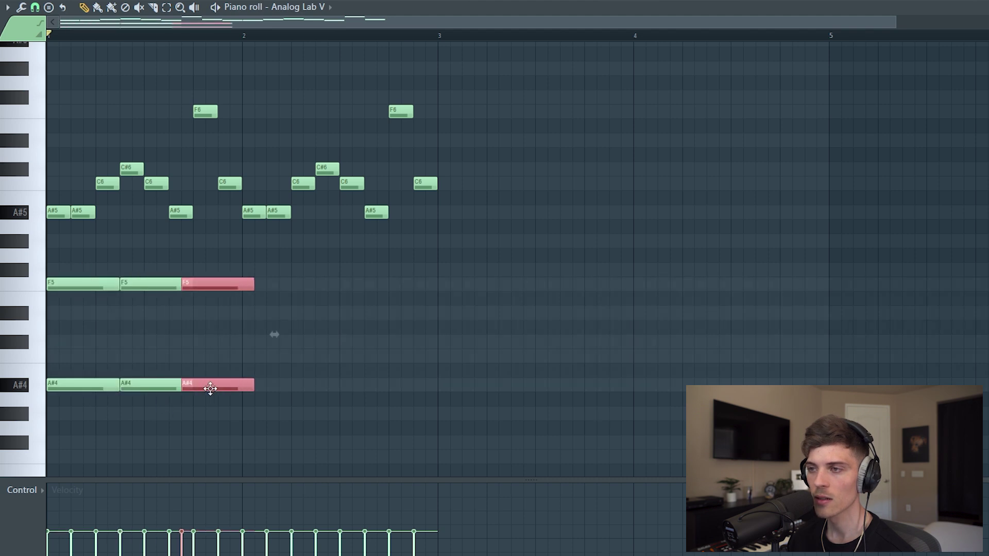
{"action": "left_click_drag", "start_coordinate": [210, 389], "coordinate": [222, 389]}
{"action": "key", "text": "space"}
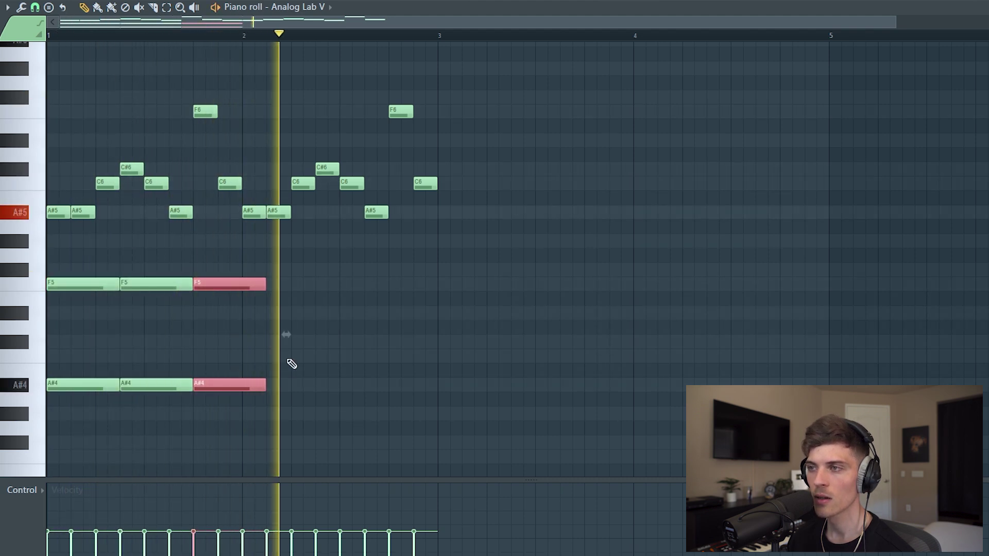
Copy the chord after itself and raise the last F5 to F#5.
{"action": "left_click_drag", "start_coordinate": [237, 386], "coordinate": [310, 402]}
{"action": "key", "text": "space"}
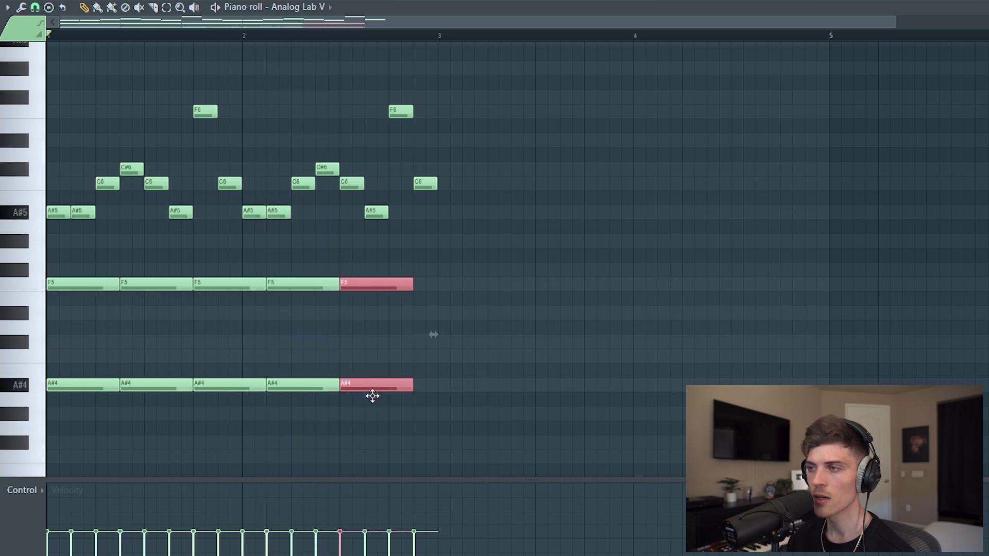
{"action": "key", "text": "ctrl+d"}
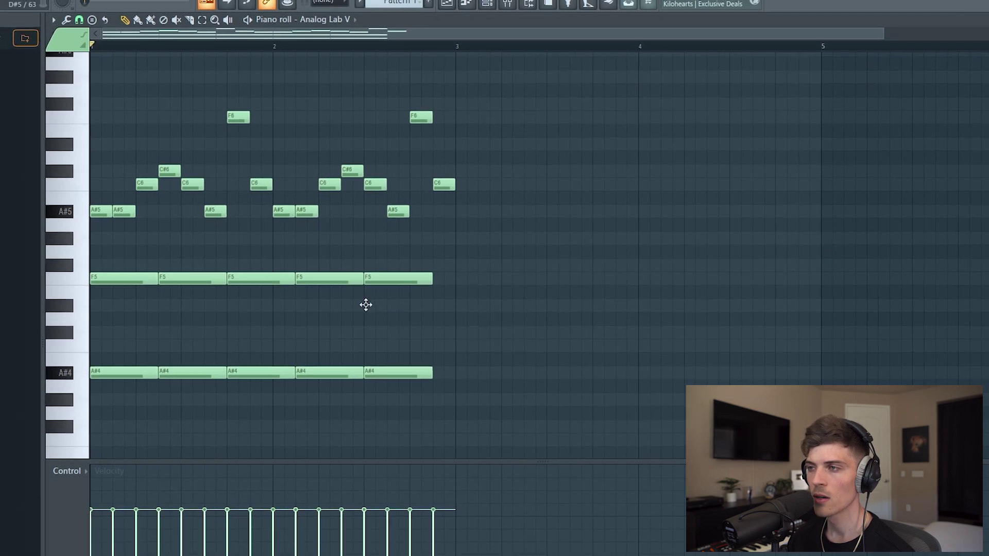
{"action": "left_click_drag", "start_coordinate": [384, 279], "coordinate": [384, 268]}
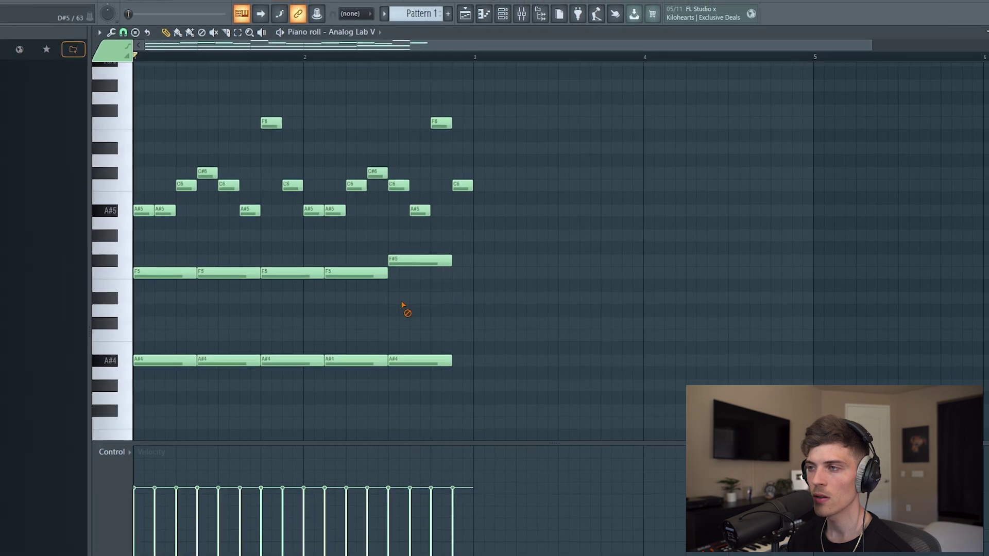
Select the closing F#5 note to check the phrase's ending.
{"action": "left_click_drag", "start_coordinate": [386, 269], "coordinate": [372, 294]}
{"action": "left_click_drag", "start_coordinate": [412, 254], "coordinate": [425, 282]}
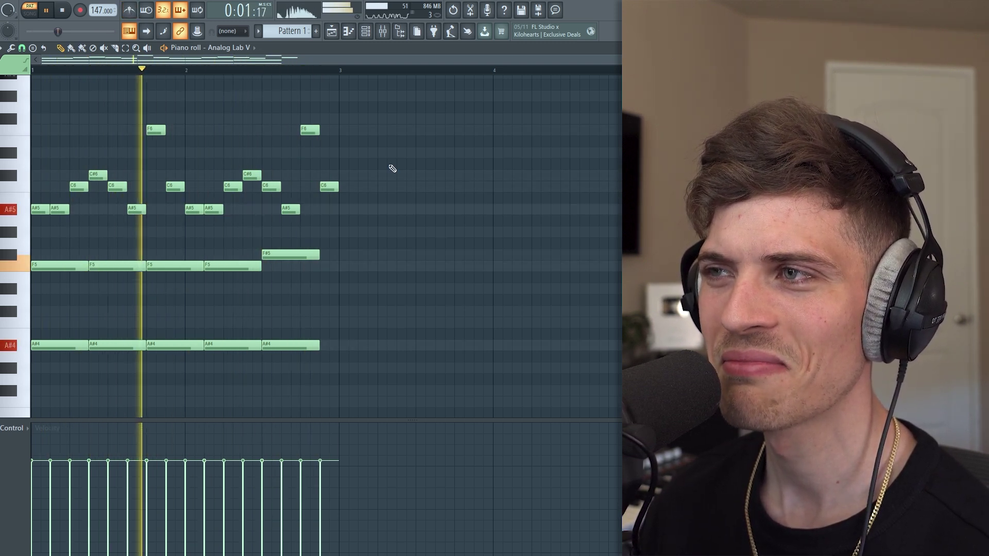
{"action": "scroll", "coordinate": [294, 74], "scroll_direction": "down", "scroll_amount": 1}
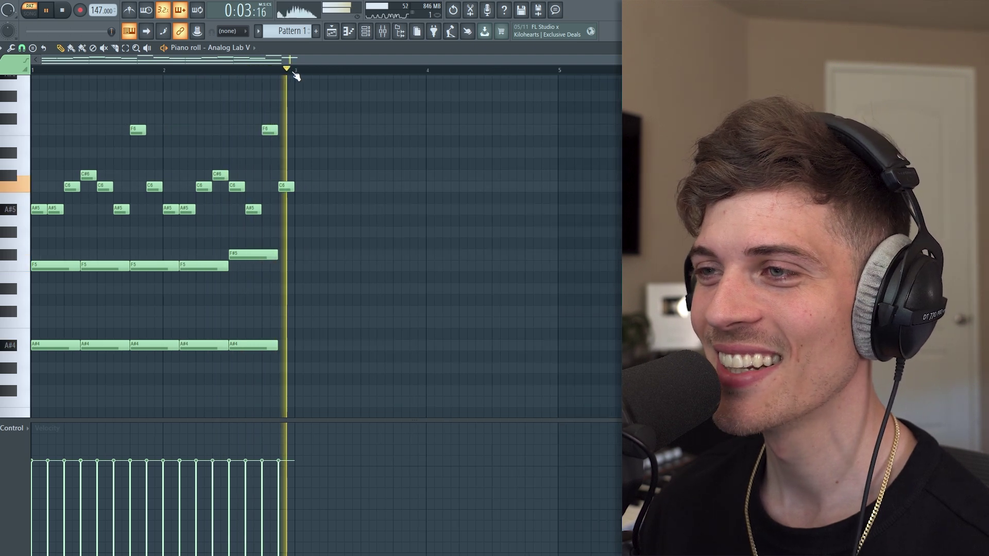
{"action": "scroll", "coordinate": [389, 254], "scroll_direction": "down", "scroll_amount": 3}
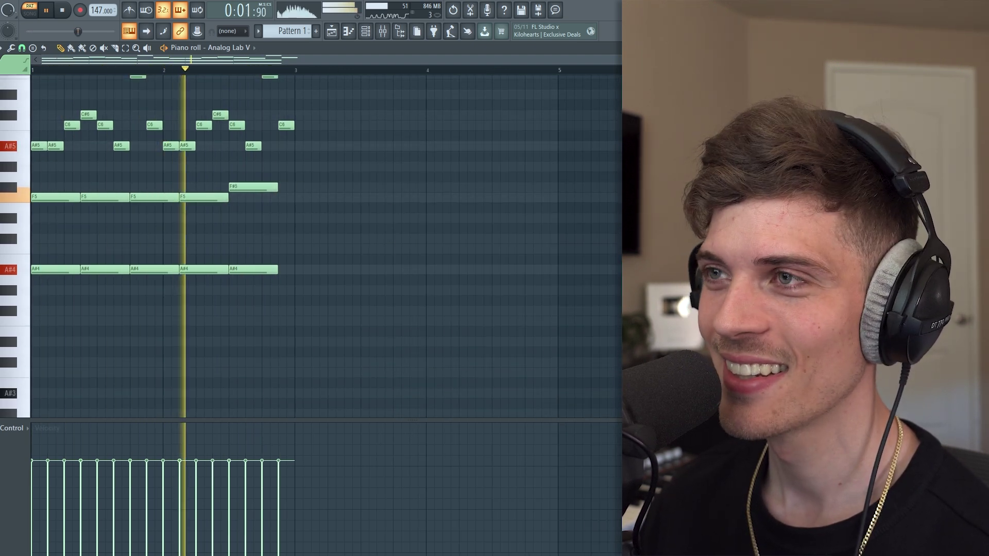
Duplicate the whole two-bar phrase with Ctrl+B and select the copied notes in bars 5–9.
{"action": "scroll", "coordinate": [411, 210], "scroll_direction": "up", "scroll_amount": 2}
{"action": "left_click_drag", "start_coordinate": [320, 170], "coordinate": [250, 89]}
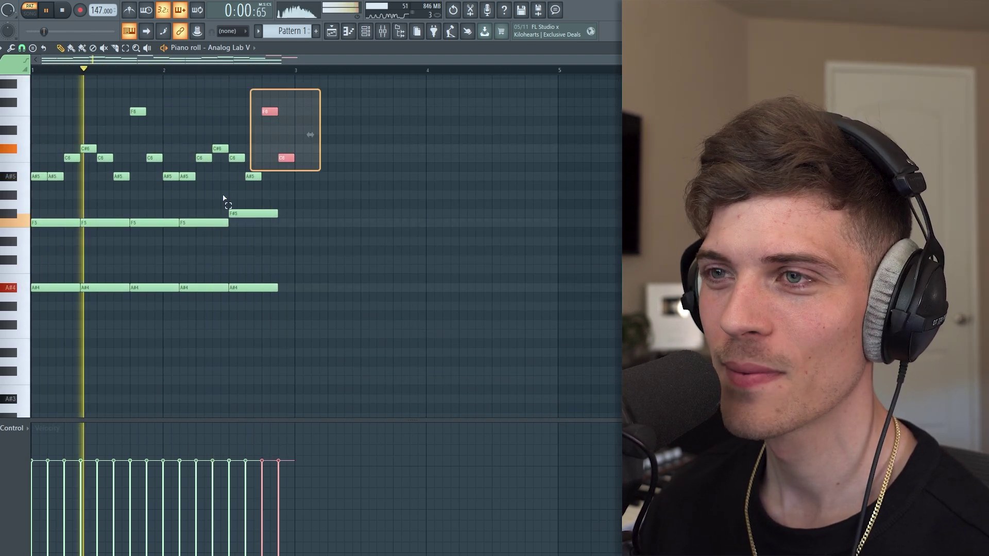
{"action": "key", "text": "ctrl+a"}
{"action": "key", "text": "ctrl+b"}
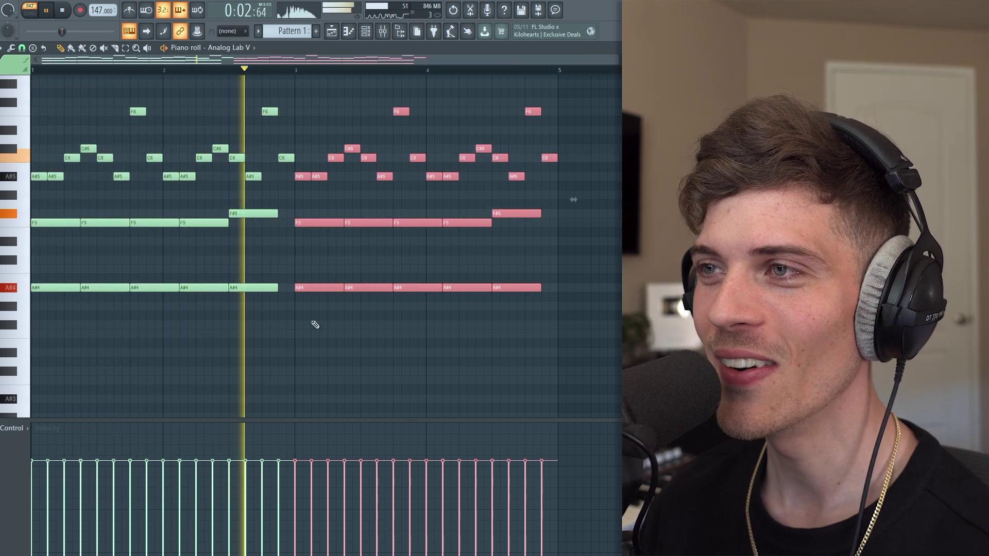
{"action": "key", "text": "space"}
{"action": "left_click", "coordinate": [315, 325]}
{"action": "left_click_drag", "start_coordinate": [254, 194], "coordinate": [281, 309]}
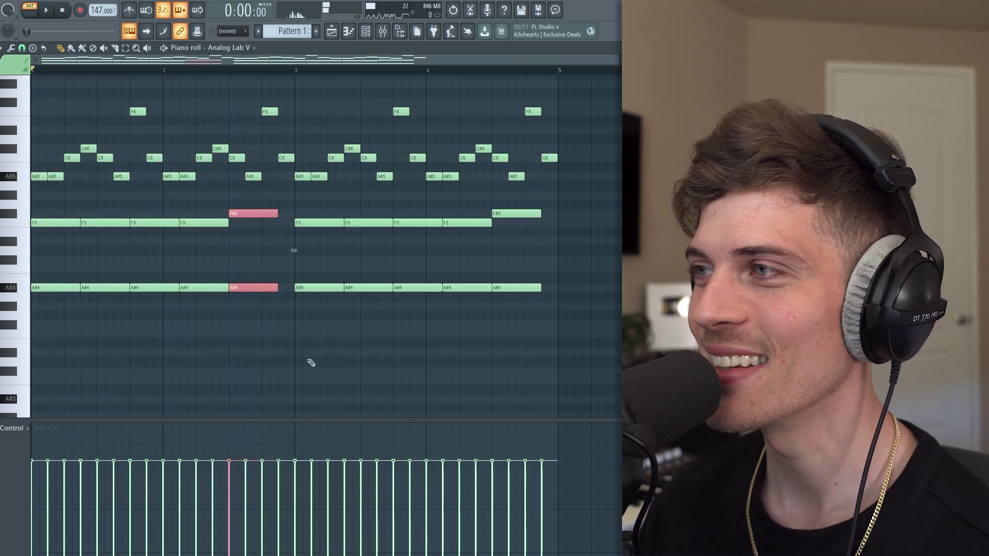
{"action": "left_click_drag", "start_coordinate": [525, 88], "coordinate": [874, 361]}
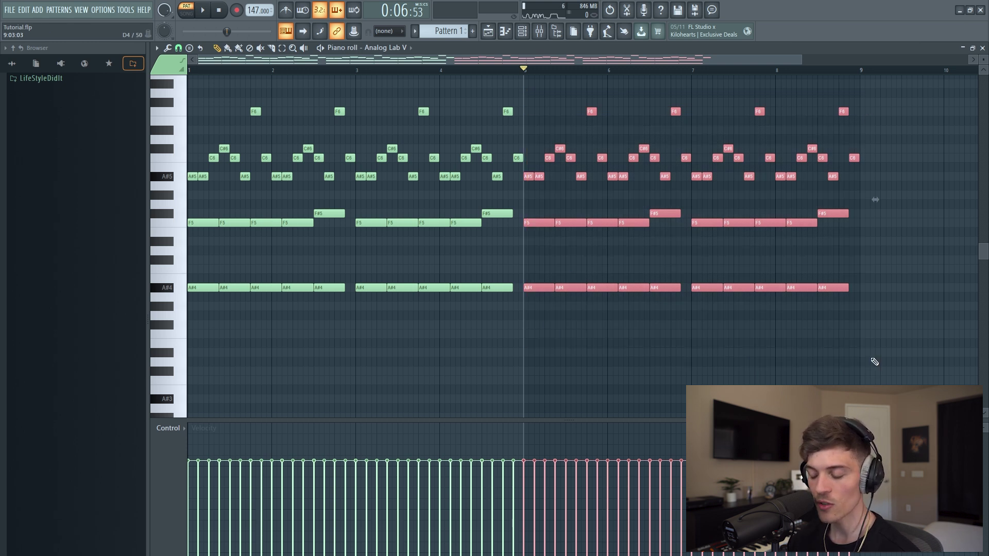
Raise the copied bars 5–9 notes five semitones and preview the new chord.
{"action": "key", "text": "Up"}
{"action": "key", "text": "Up"}
{"action": "key", "text": "Up"}
{"action": "key", "text": "Up"}
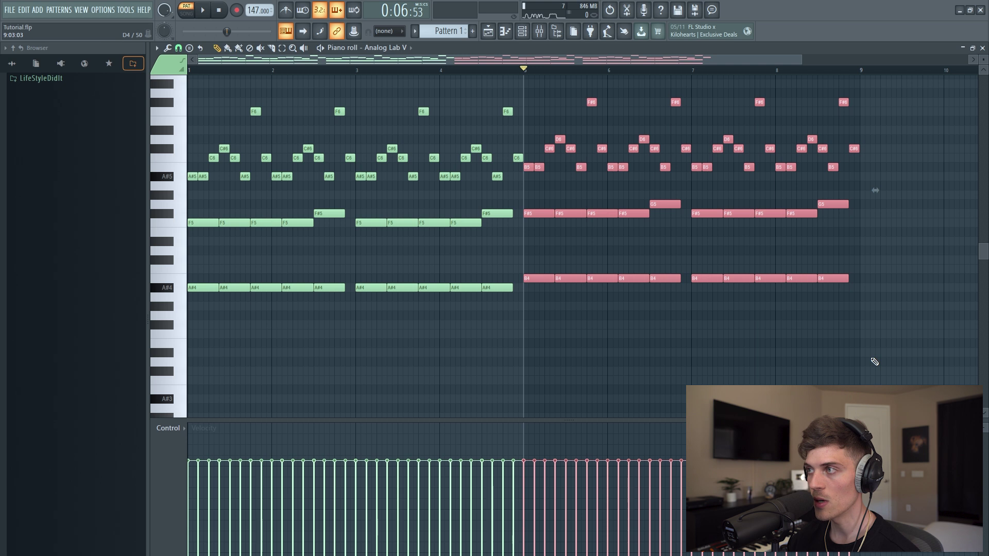
{"action": "key", "text": "Up"}
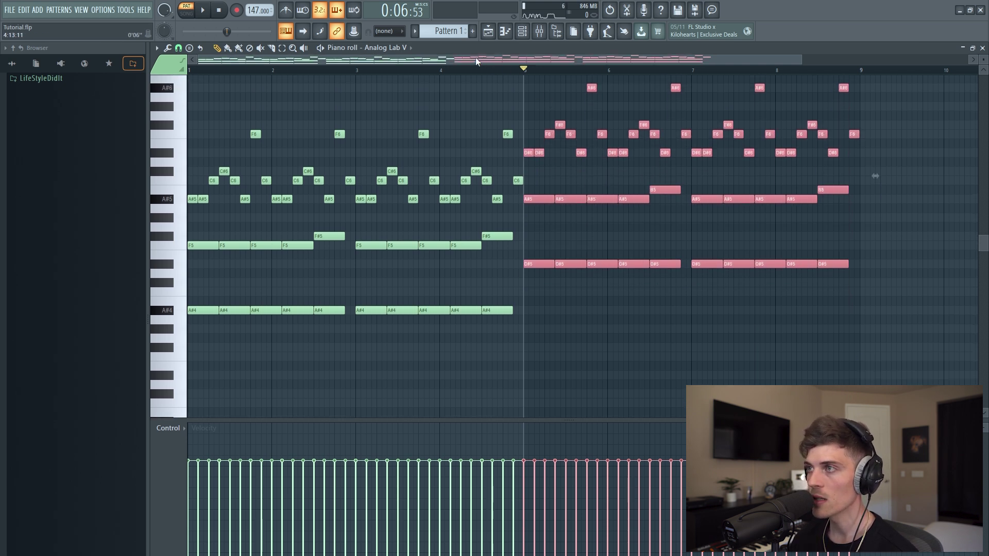
{"action": "left_click", "coordinate": [688, 208]}
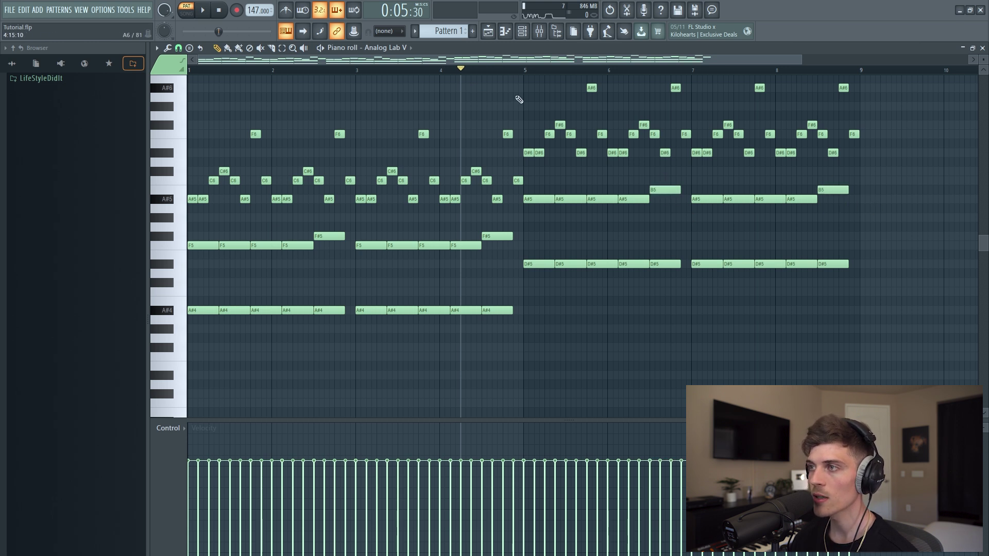
{"action": "key", "text": "space"}
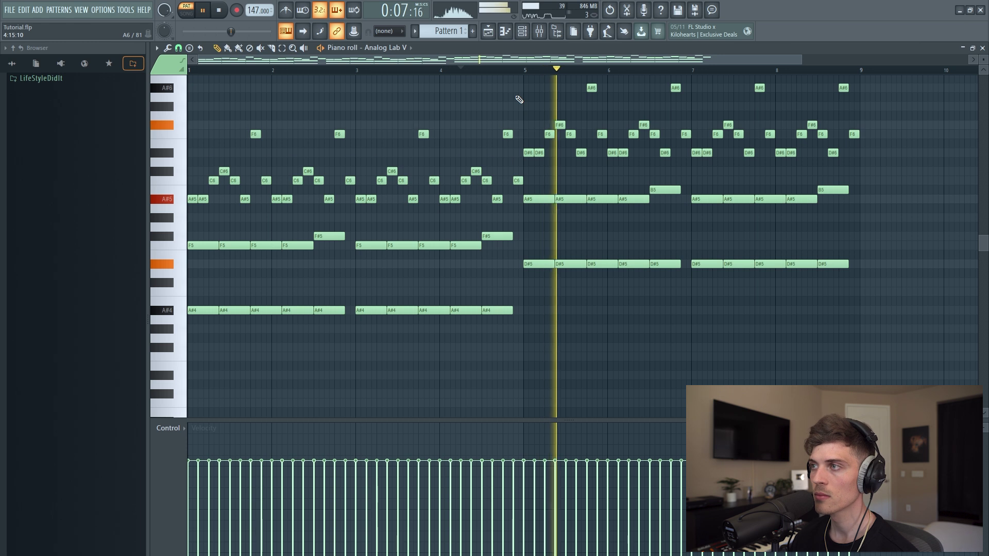
{"action": "scroll", "coordinate": [519, 100], "scroll_direction": "up", "scroll_amount": 3}
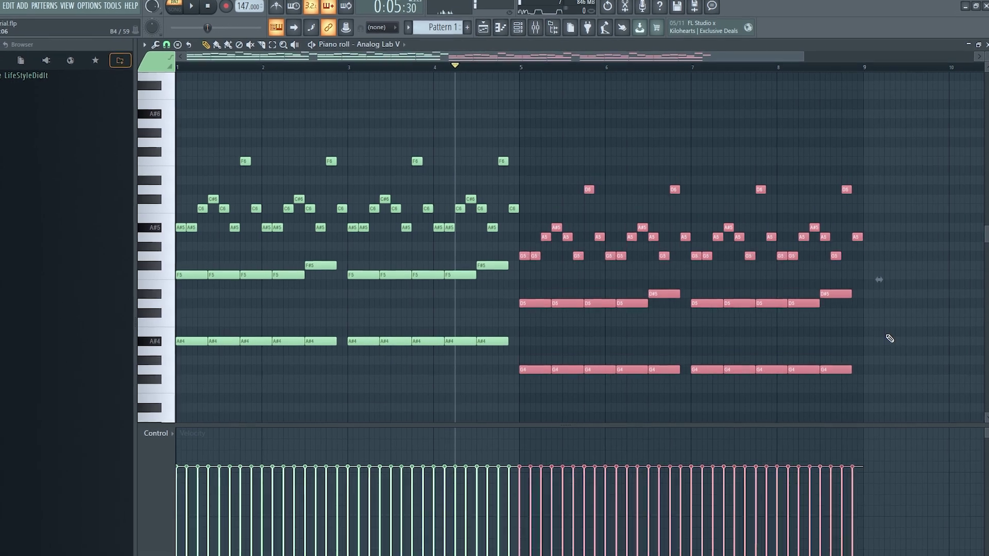
Rework the bars 5–9 transposition to D#5 and A#5 chords ending on B5.
{"action": "key", "text": "Down"}
{"action": "key", "text": "Down"}
{"action": "key", "text": "space"}
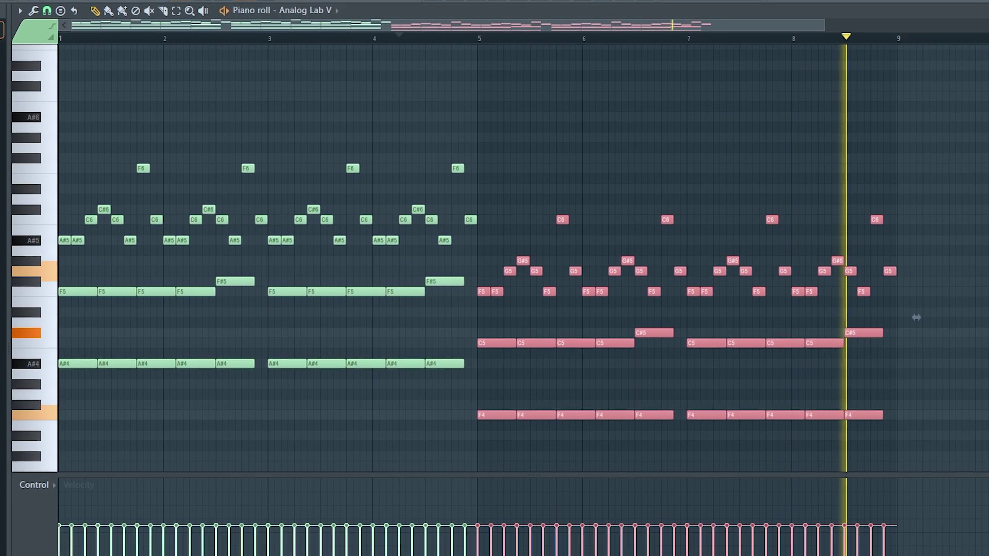
{"action": "key", "text": "shift+Up"}
{"action": "key", "text": "shift+Up"}
{"action": "key", "text": "shift+Up"}
{"action": "key", "text": "shift+Up"}
{"action": "key", "text": "shift+Up"}
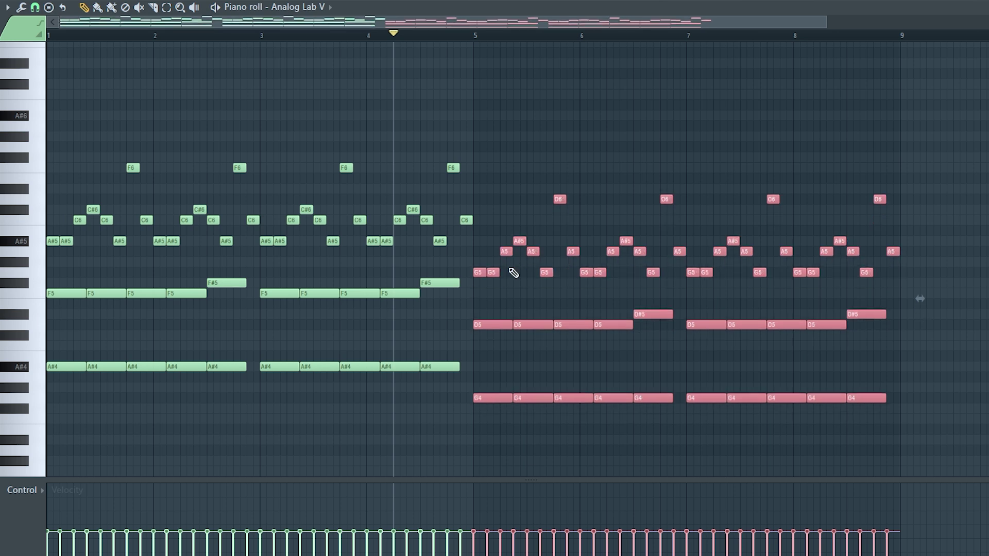
{"action": "key", "text": "ctrl+Up"}
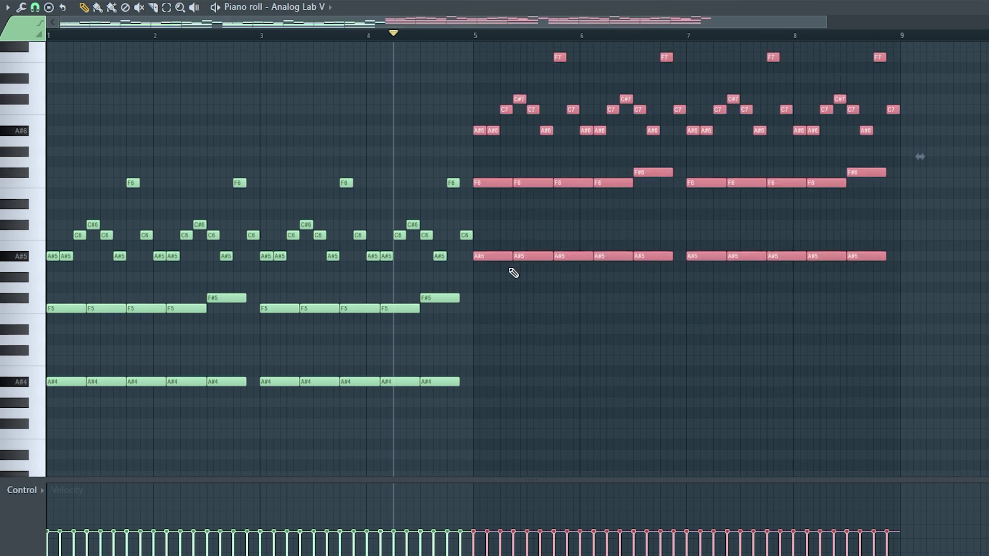
{"action": "key", "text": "space"}
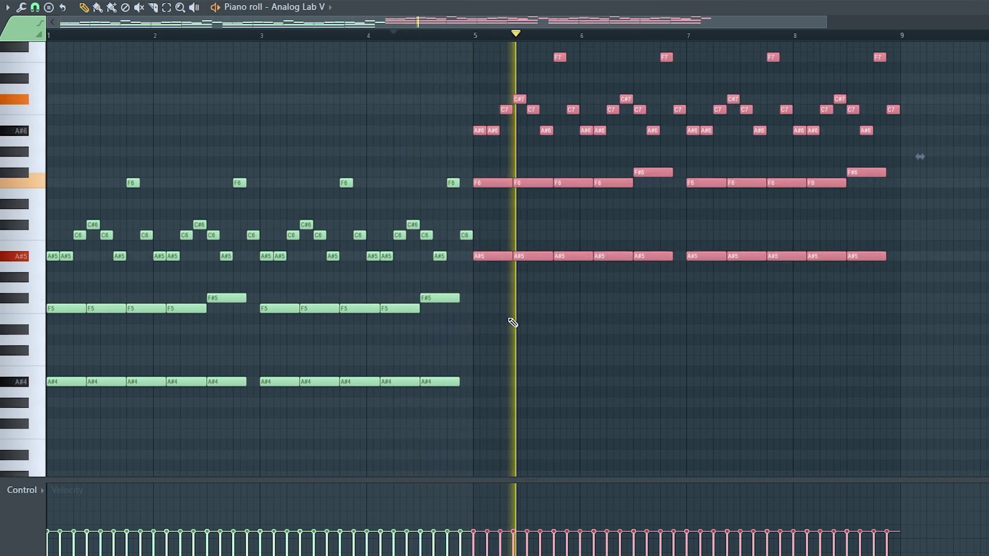
{"action": "scroll", "coordinate": [436, 42], "scroll_direction": "down", "scroll_amount": 2}
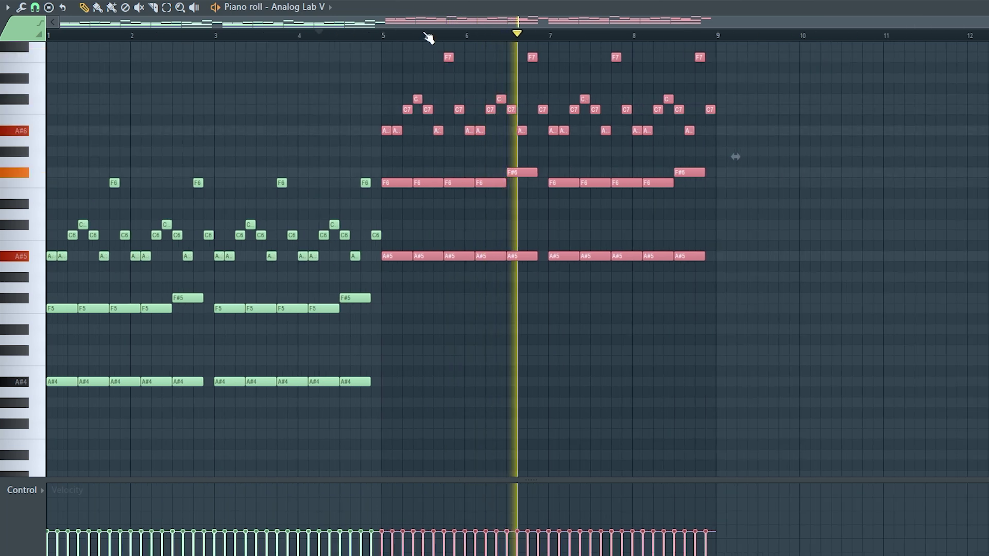
{"action": "key", "text": "space"}
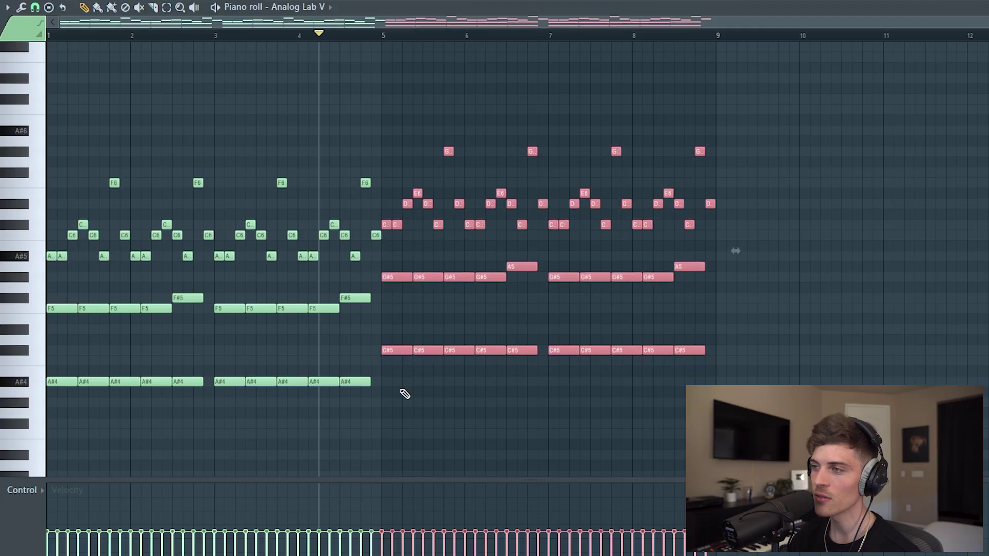
{"action": "key", "text": "Up"}
{"action": "key", "text": "Up"}
Duplicate all notes after bar 9 and drag the bars 13–17 copy higher in pitch.
{"action": "key", "text": "ctrl+a"}
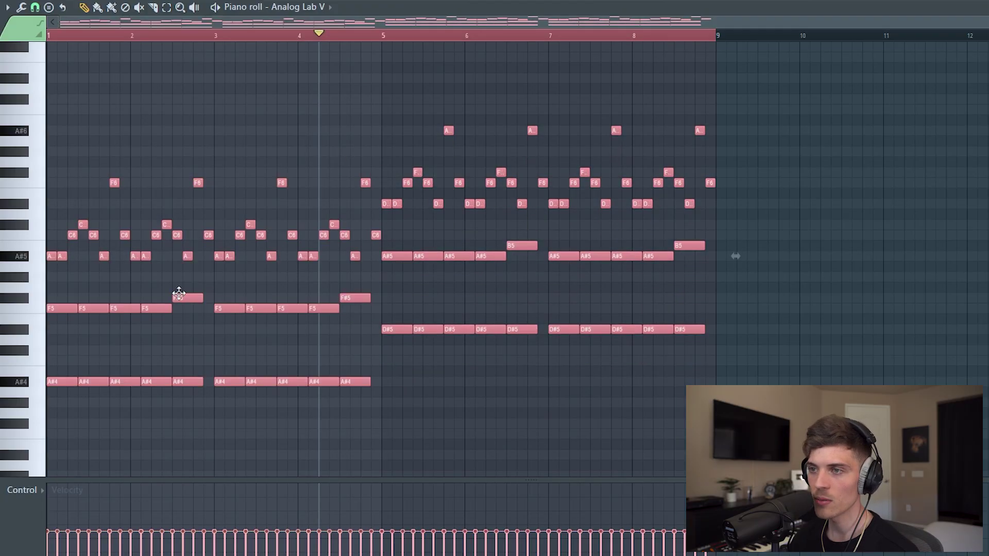
{"action": "key", "text": "ctrl+b"}
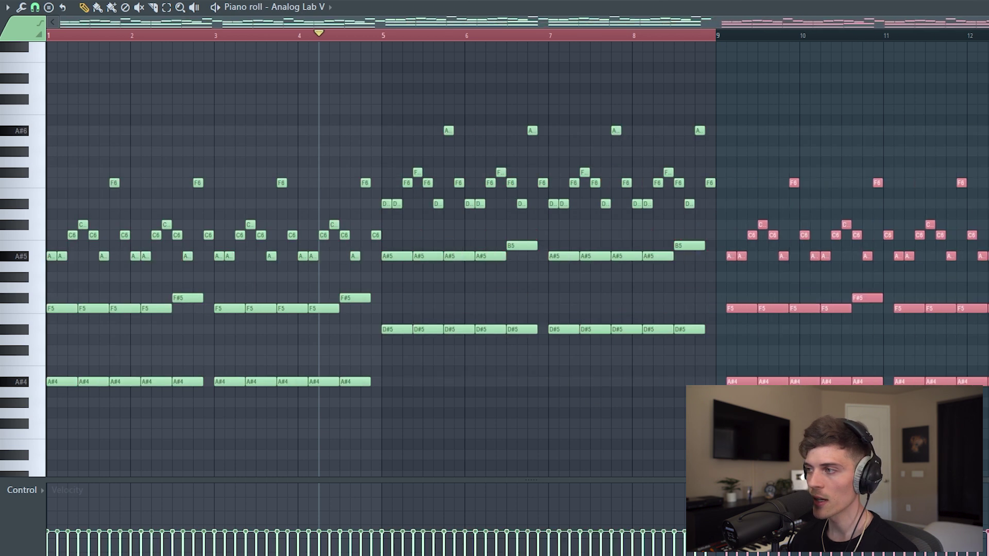
{"action": "scroll", "coordinate": [615, 49], "scroll_direction": "down", "scroll_amount": 4}
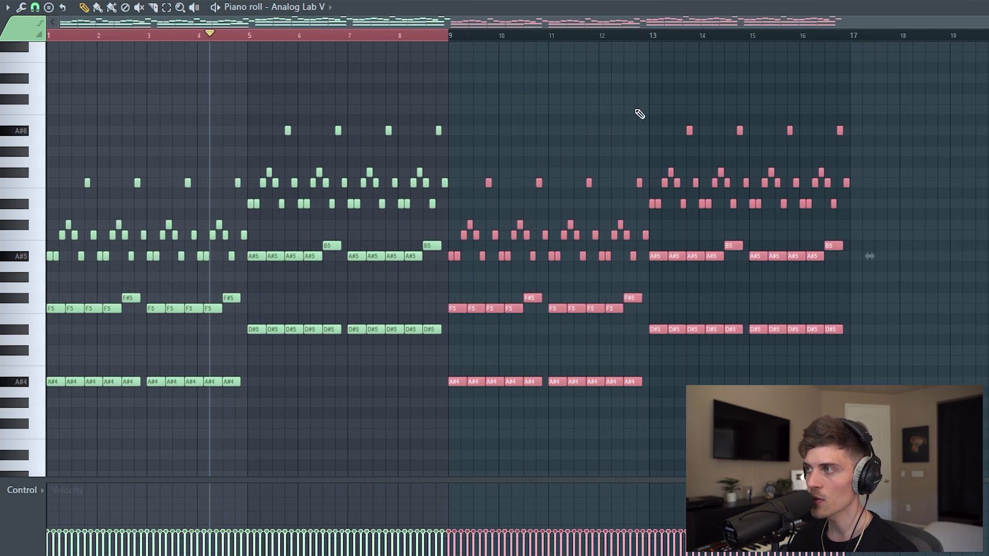
{"action": "left_click_drag", "start_coordinate": [652, 85], "coordinate": [850, 385]}
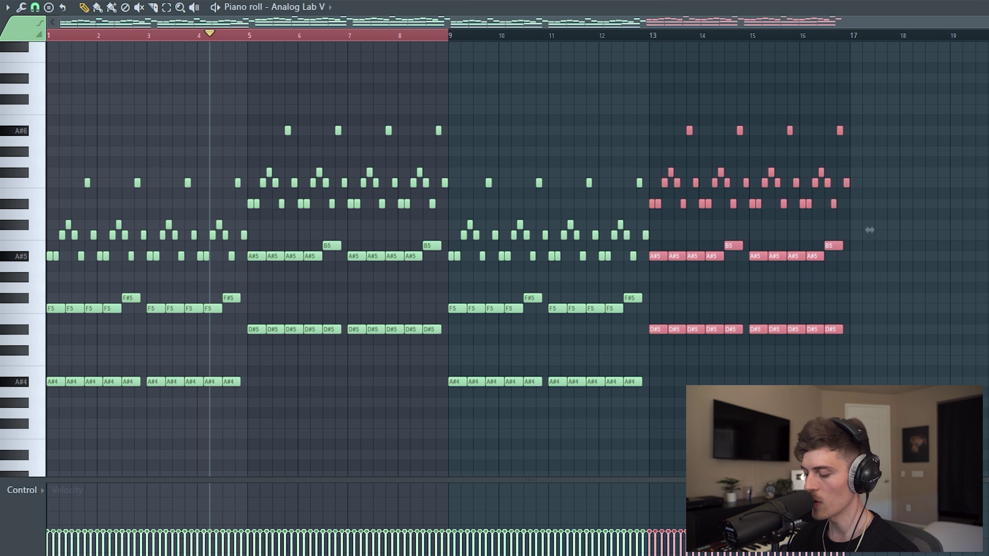
{"action": "left_click_drag", "start_coordinate": [869, 230], "coordinate": [869, 157]}
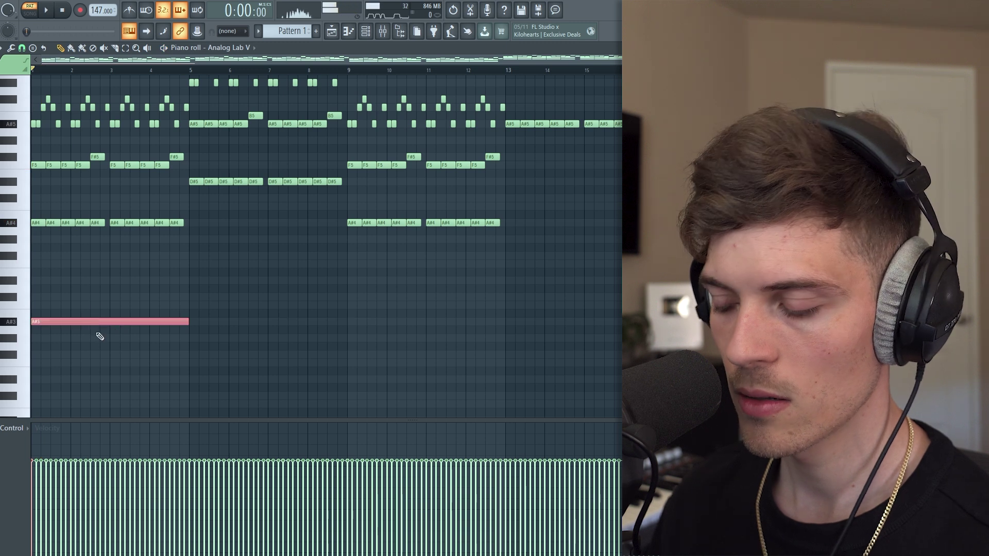
Drop the long bass note an octave to A#2 and preview it.
{"action": "scroll", "coordinate": [100, 336], "scroll_direction": "down", "scroll_amount": 1}
{"action": "key", "text": "ctrl+Down"}
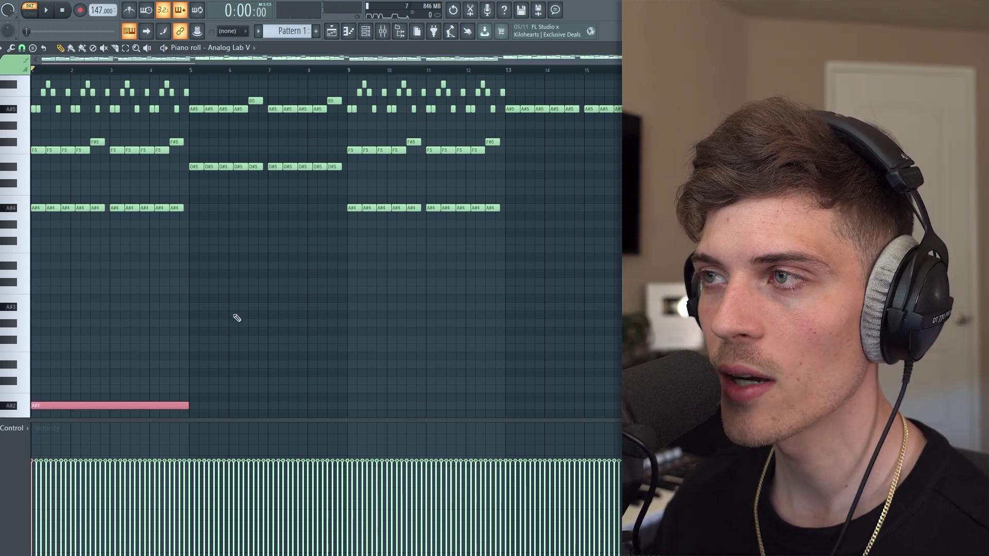
{"action": "scroll", "coordinate": [326, 245], "scroll_direction": "down", "scroll_amount": 1}
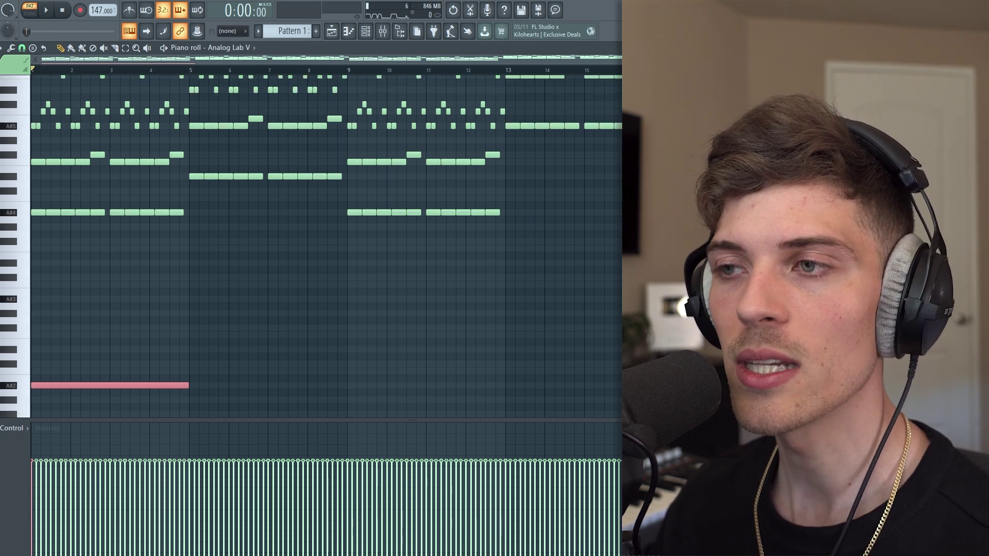
{"action": "scroll", "coordinate": [326, 244], "scroll_direction": "up", "scroll_amount": 1}
{"action": "key", "text": "space"}
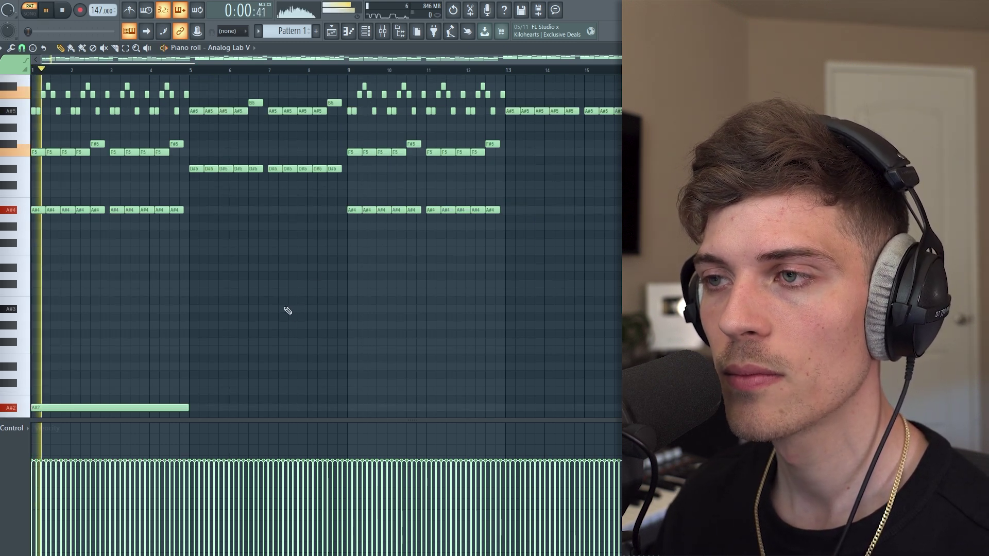
{"action": "scroll", "coordinate": [283, 320], "scroll_direction": "down", "scroll_amount": 3}
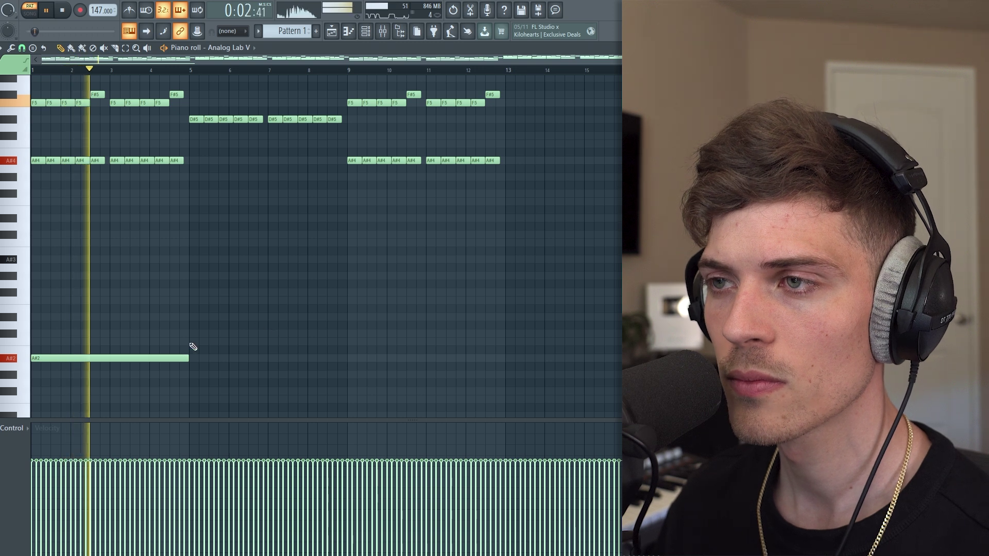
Add four-bar bass notes: D#3 at bar 5 and A#2 in bars 9–13.
{"action": "left_click", "coordinate": [195, 324]}
{"action": "left_click_drag", "start_coordinate": [209, 326], "coordinate": [209, 315]}
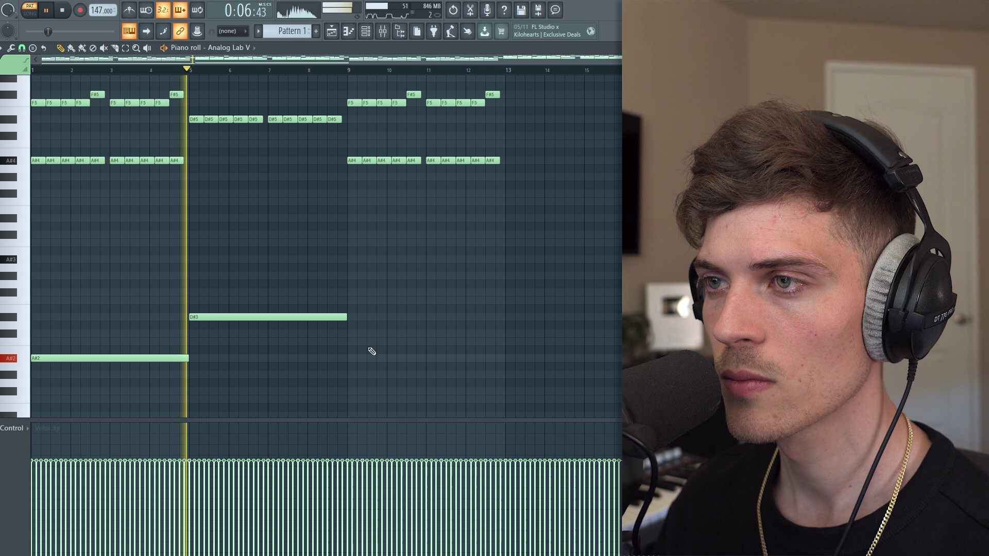
{"action": "left_click", "coordinate": [353, 359]}
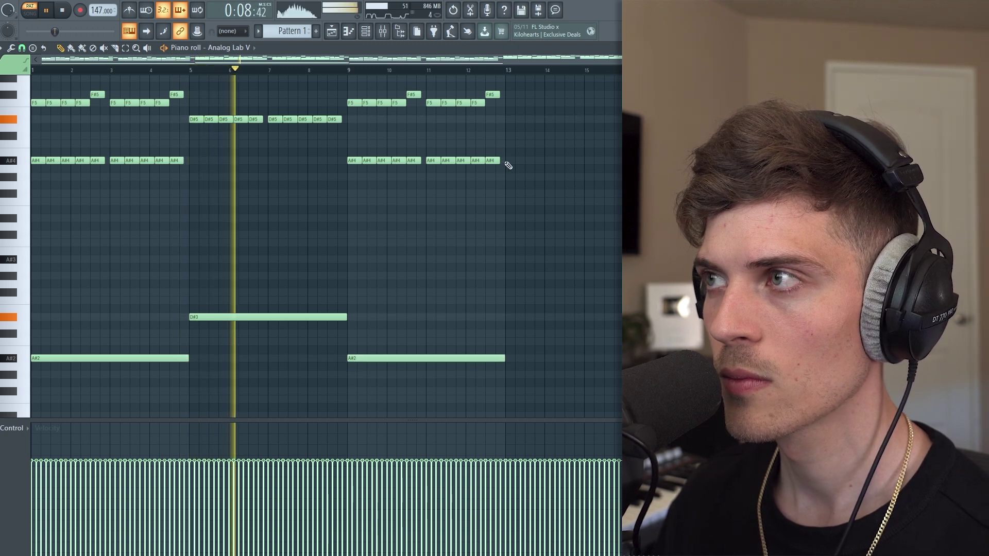
{"action": "scroll", "coordinate": [567, 201], "scroll_direction": "down", "scroll_amount": 2}
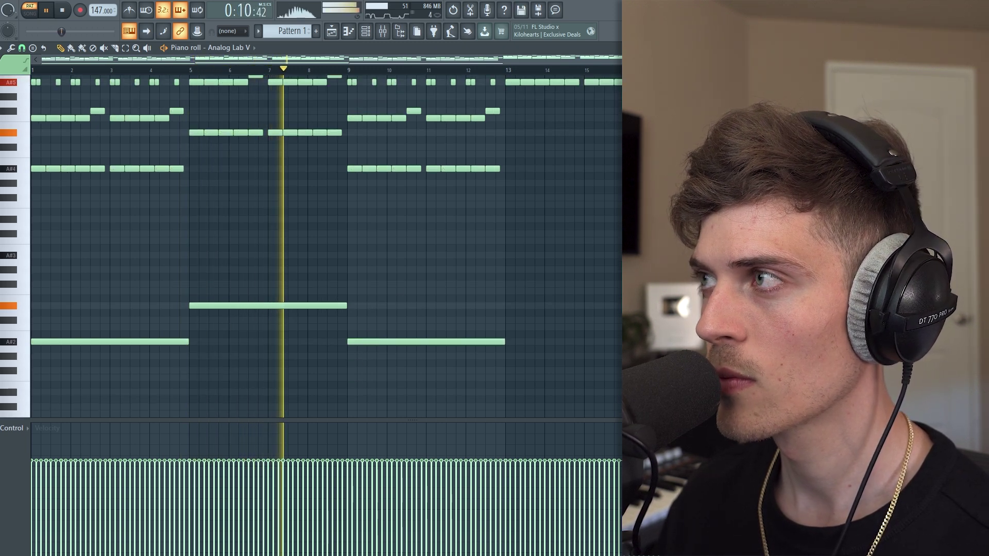
{"action": "scroll", "coordinate": [509, 327], "scroll_direction": "up", "scroll_amount": 4}
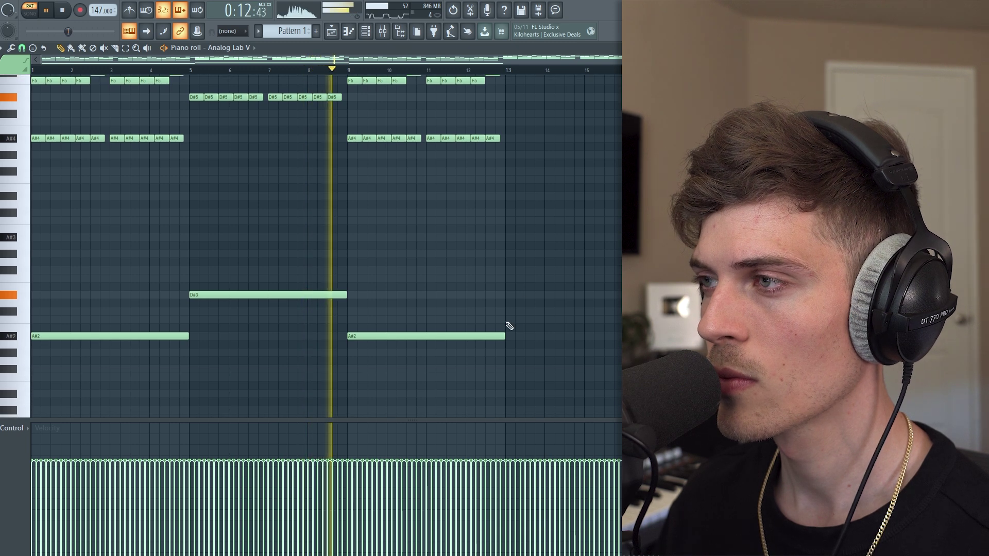
{"action": "scroll", "coordinate": [517, 335], "scroll_direction": "up", "scroll_amount": 3}
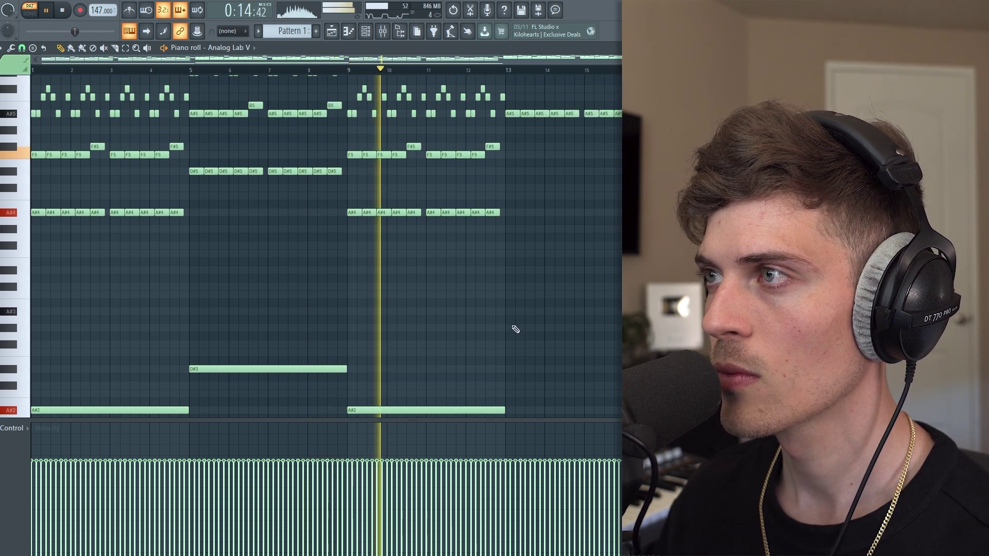
{"action": "scroll", "coordinate": [515, 330], "scroll_direction": "down", "scroll_amount": 2}
Duplicate the A#2 note into bars 13–17 and raise the copy to A#3.
{"action": "left_click", "coordinate": [503, 361]}
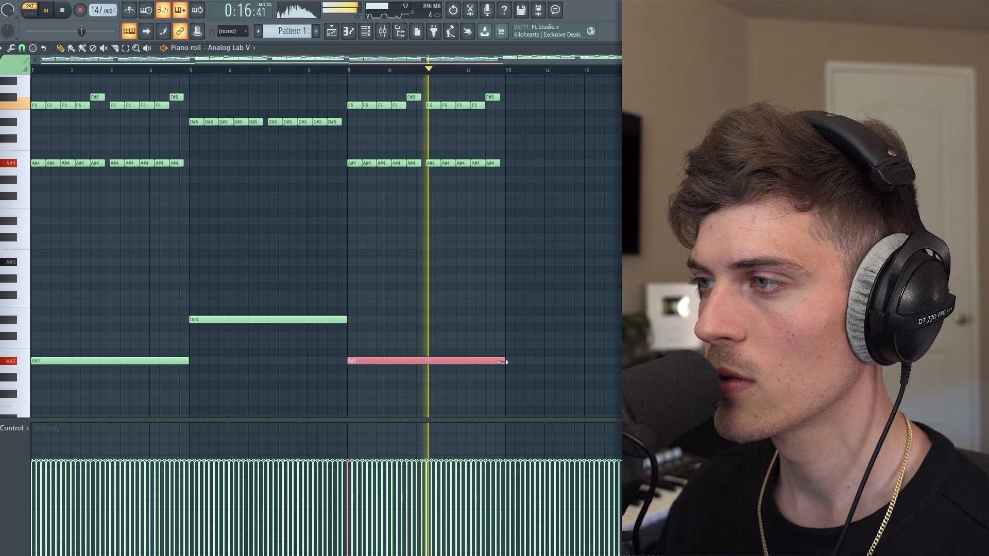
{"action": "key", "text": "ctrl+b"}
{"action": "key", "text": "ctrl+Up"}
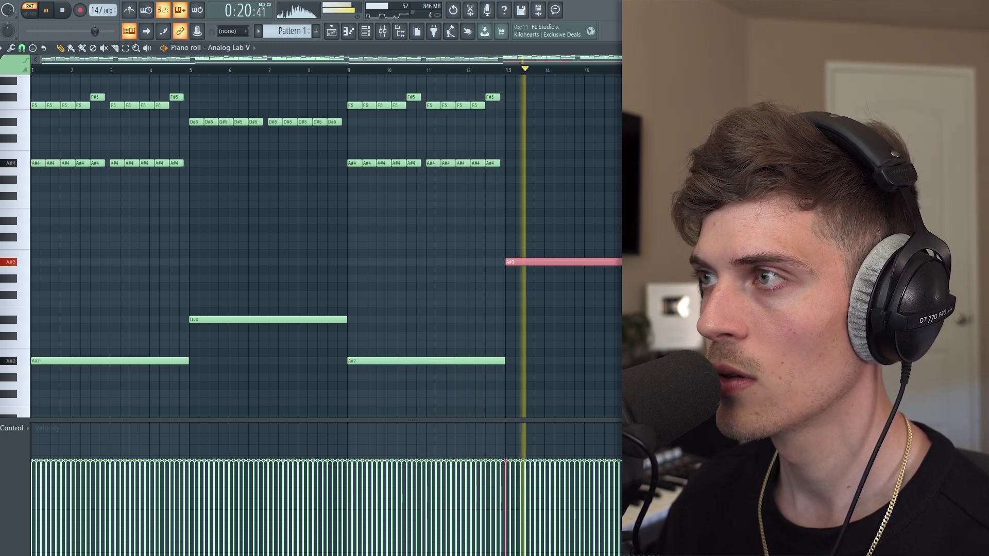
{"action": "scroll", "coordinate": [327, 246], "scroll_direction": "down", "scroll_amount": 2}
{"action": "left_click_drag", "start_coordinate": [604, 210], "coordinate": [92, 284]}
{"action": "key", "text": "space"}
Select every note in the pattern for velocity randomizing.
{"action": "key", "text": "ctrl+a"}
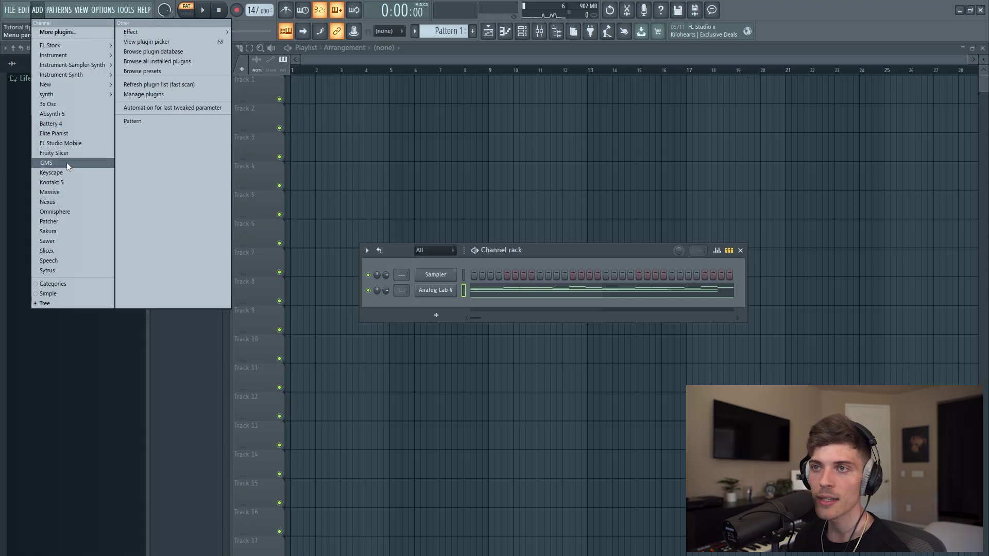
Add a Keyscape channel on the LA Custom C7 - Cinematic patch with its volume slightly lowered.
{"action": "left_click", "coordinate": [66, 171]}
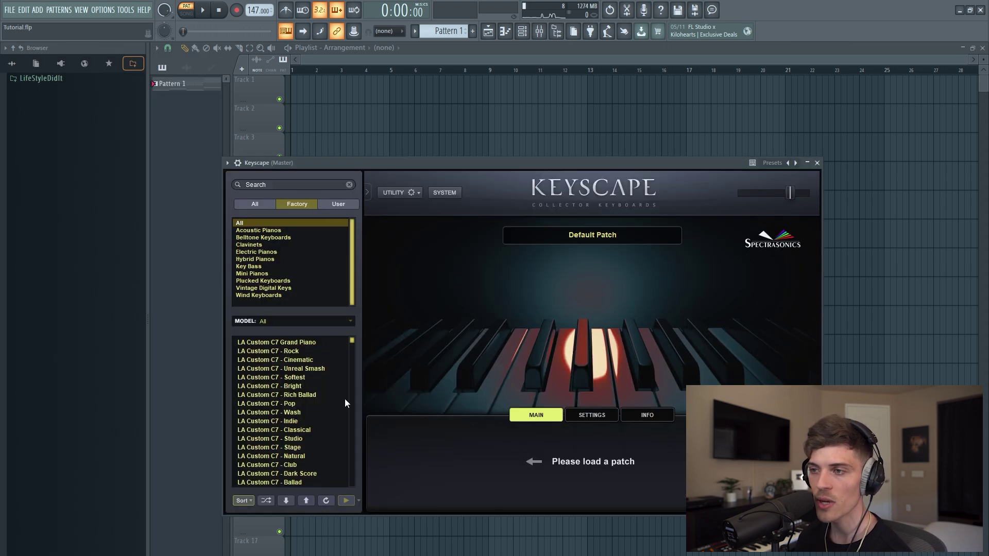
{"action": "left_click", "coordinate": [304, 361]}
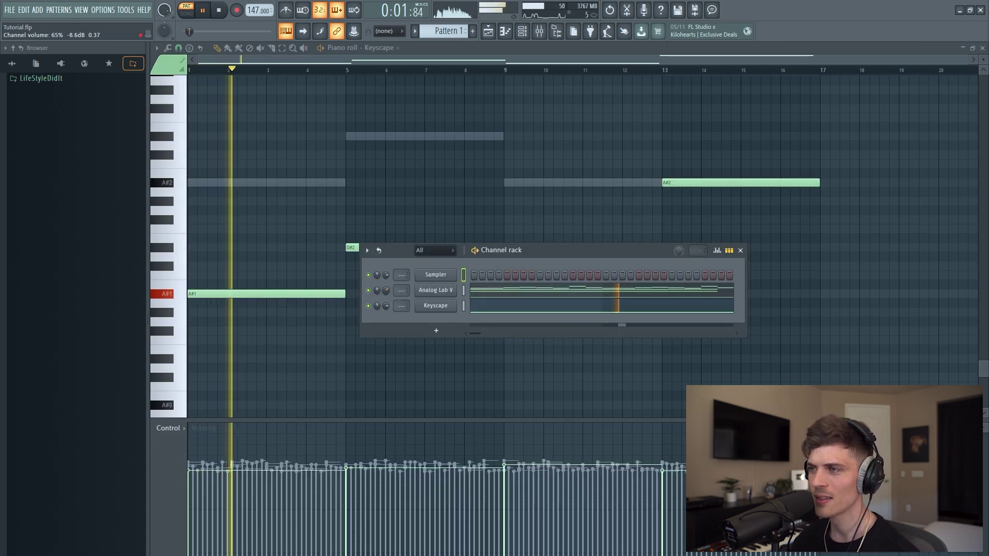
{"action": "left_click_drag", "start_coordinate": [386, 306], "coordinate": [387, 301]}
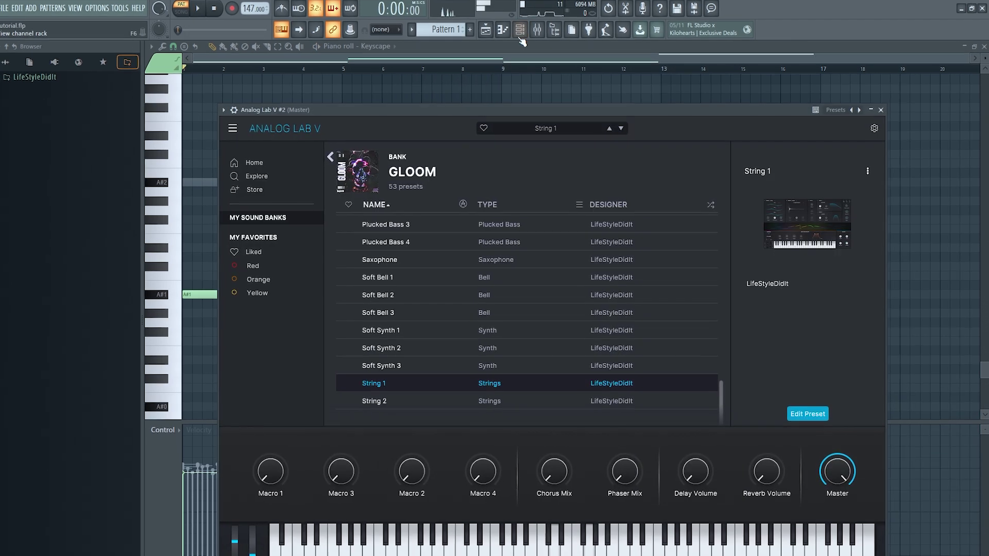
In the Analog Lab V #2 piano roll, mute the bass notes including D#3, A#2 and A#3.
{"action": "left_click", "coordinate": [520, 33]}
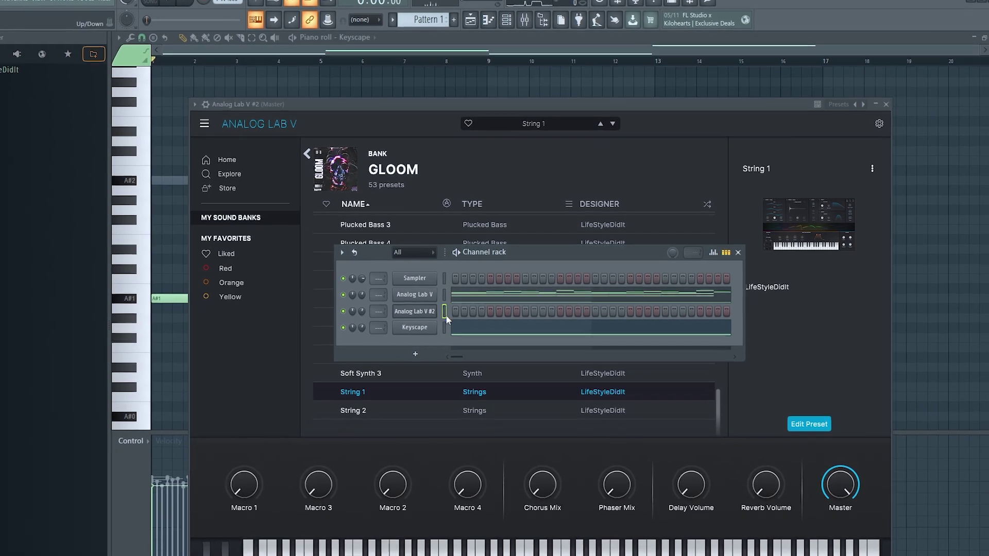
{"action": "key", "text": "F7"}
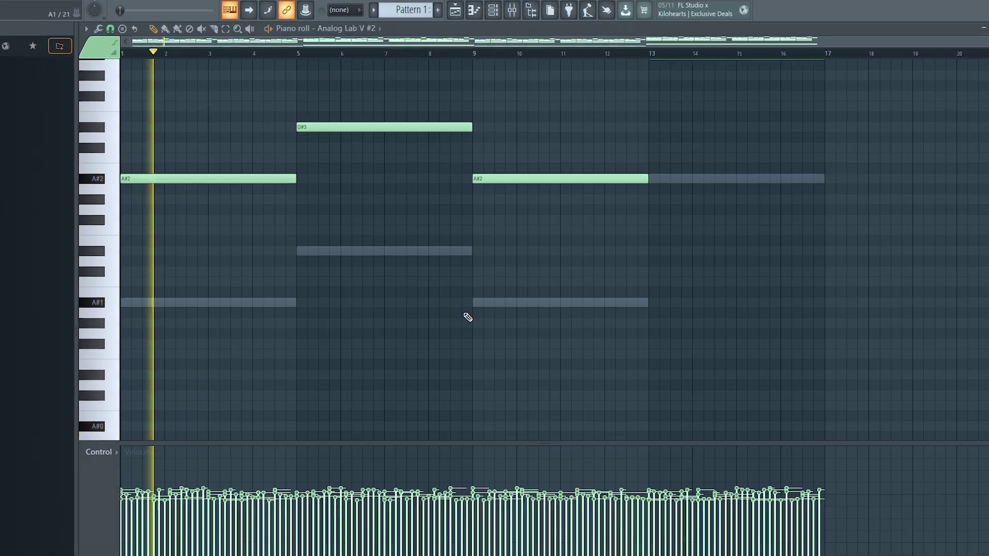
{"action": "scroll", "coordinate": [386, 341], "scroll_direction": "down", "scroll_amount": 3}
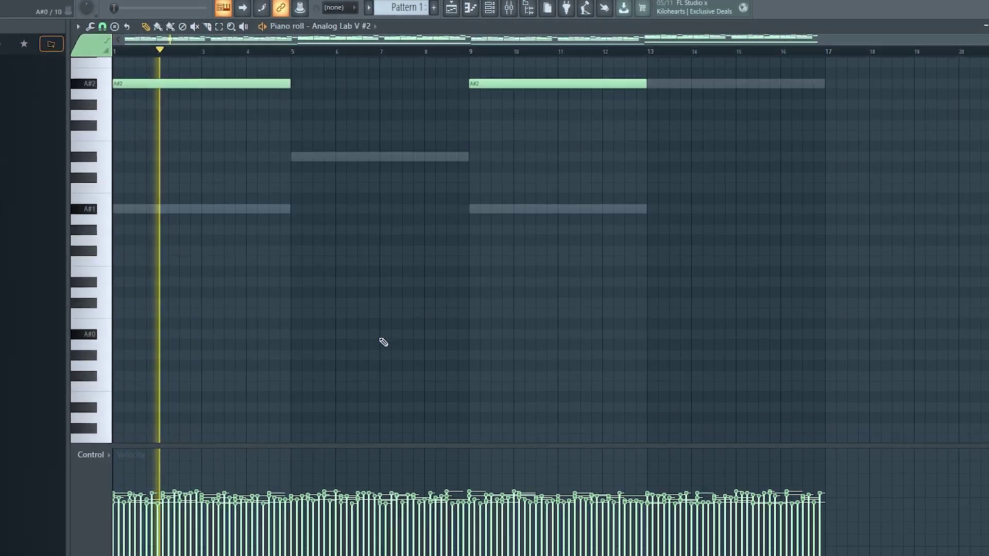
{"action": "scroll", "coordinate": [228, 241], "scroll_direction": "up", "scroll_amount": 5}
{"action": "key", "text": "t"}
{"action": "left_click", "coordinate": [238, 264]}
{"action": "left_click", "coordinate": [373, 214]}
{"action": "left_click", "coordinate": [575, 269]}
{"action": "left_click", "coordinate": [670, 143]}
{"action": "scroll", "coordinate": [539, 254], "scroll_direction": "up", "scroll_amount": 8}
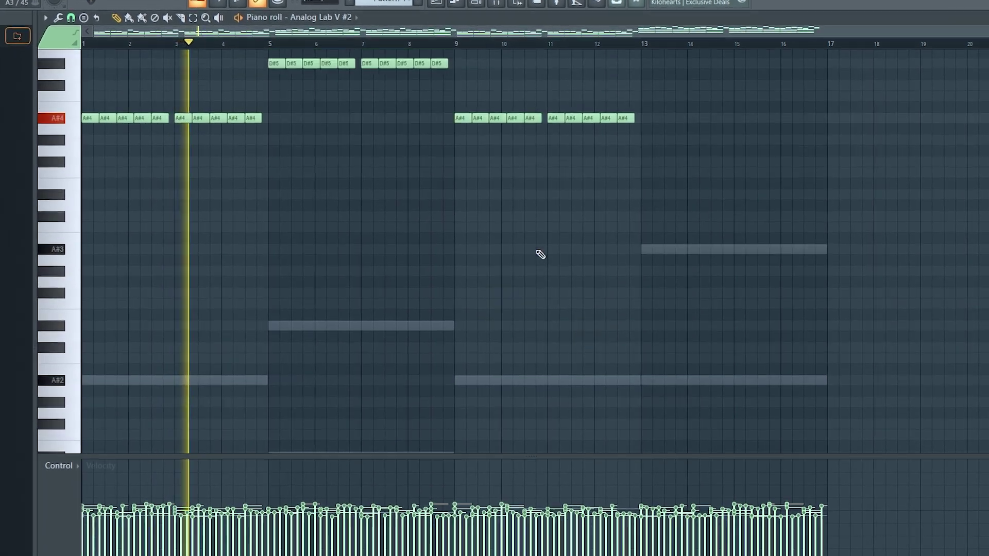
{"action": "key", "text": "p"}
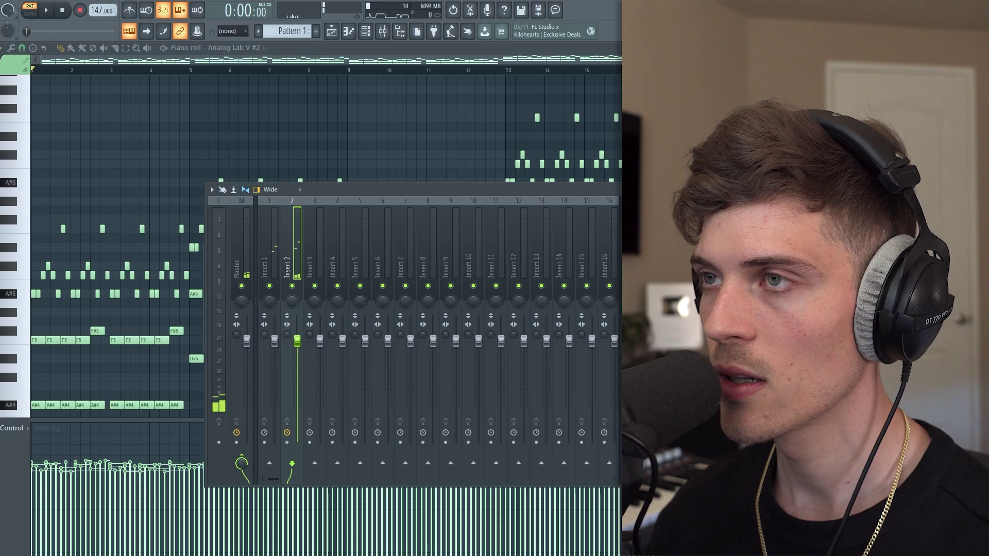
Load the High&Low EQ preset and raise its low cut to about 632 Hz.
{"action": "left_click", "coordinate": [384, 178]}
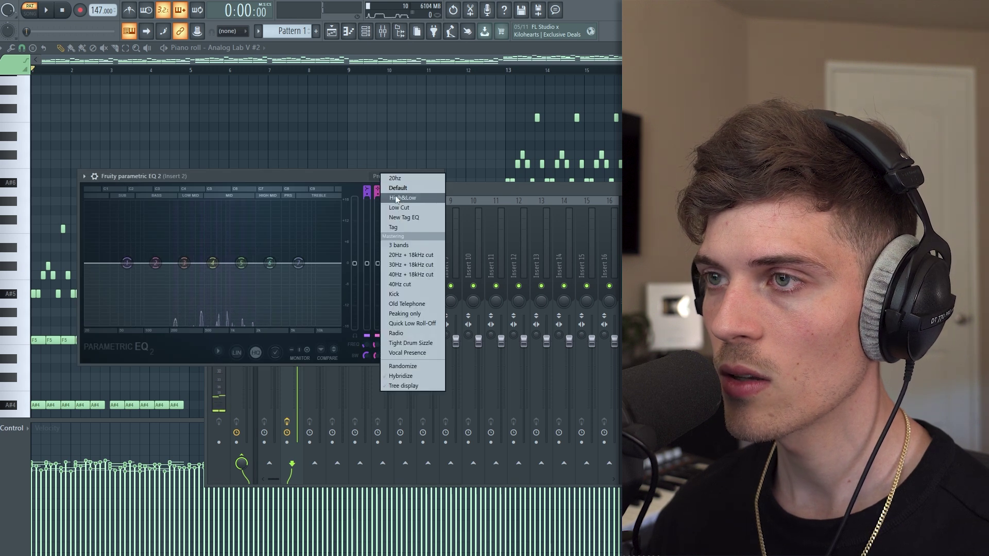
{"action": "left_click", "coordinate": [397, 199]}
{"action": "key", "text": "space"}
{"action": "left_click_drag", "start_coordinate": [154, 264], "coordinate": [197, 263]}
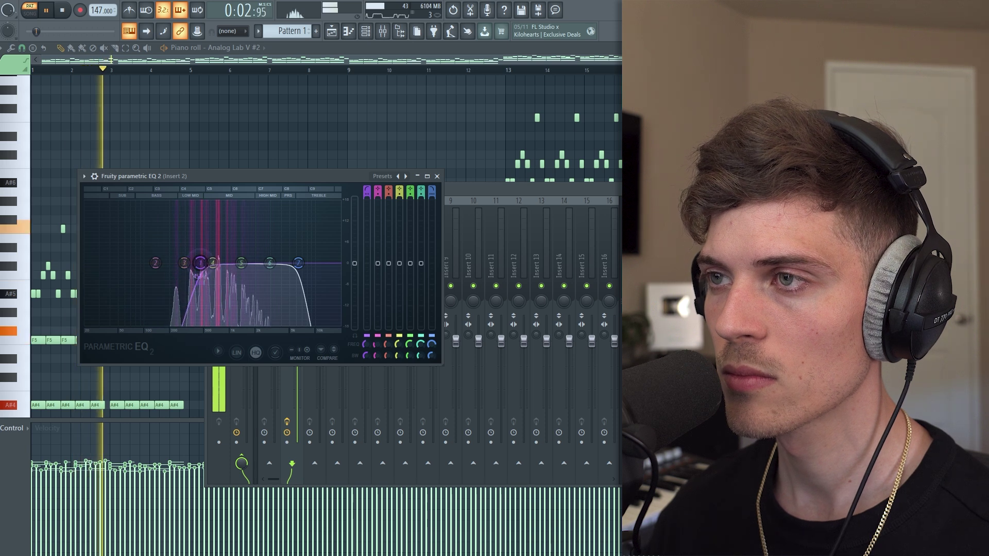
{"action": "key", "text": "space"}
Set Kickstart 2 on Insert 2 to a 1/2-note duck at 74% mix, then close the plugin windows.
{"action": "key", "text": "F9"}
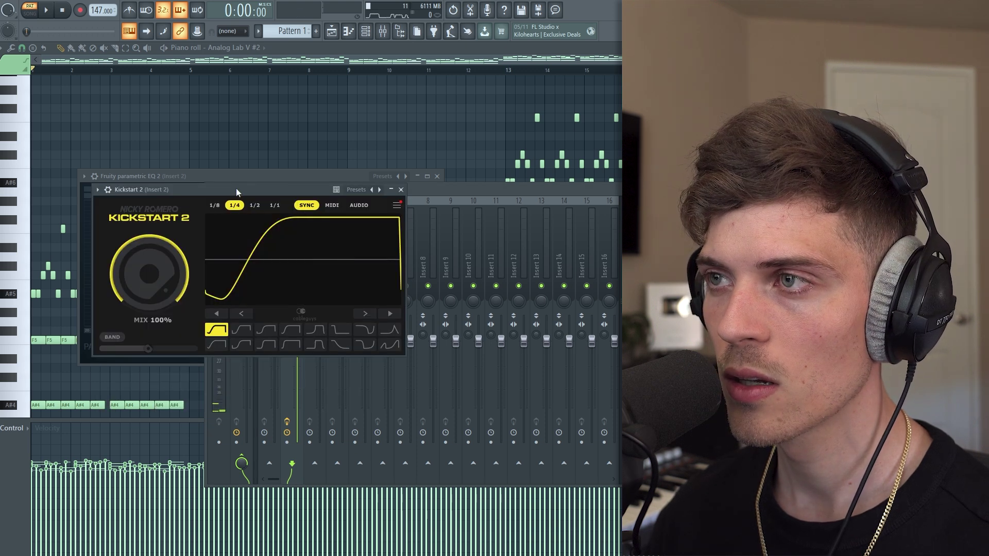
{"action": "key", "text": "space"}
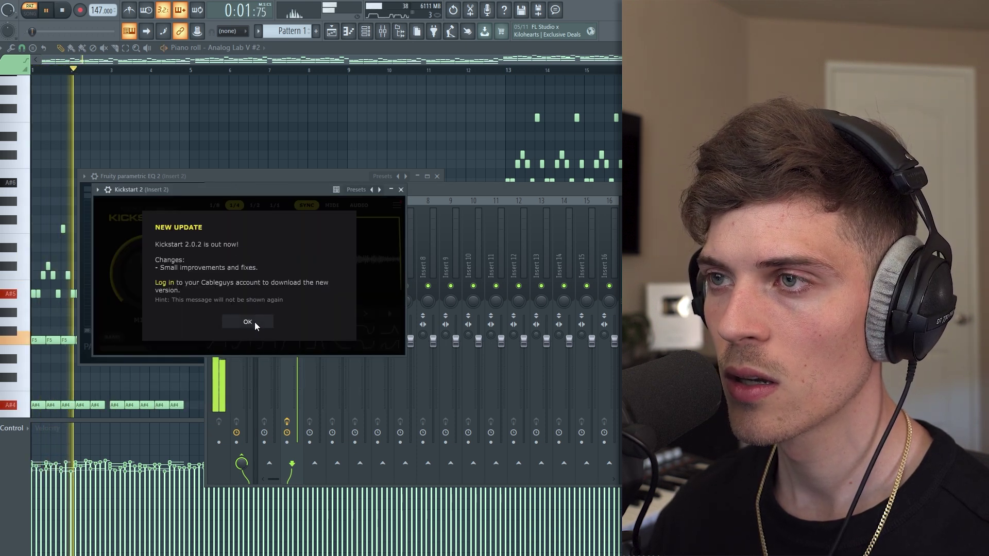
{"action": "left_click", "coordinate": [255, 322]}
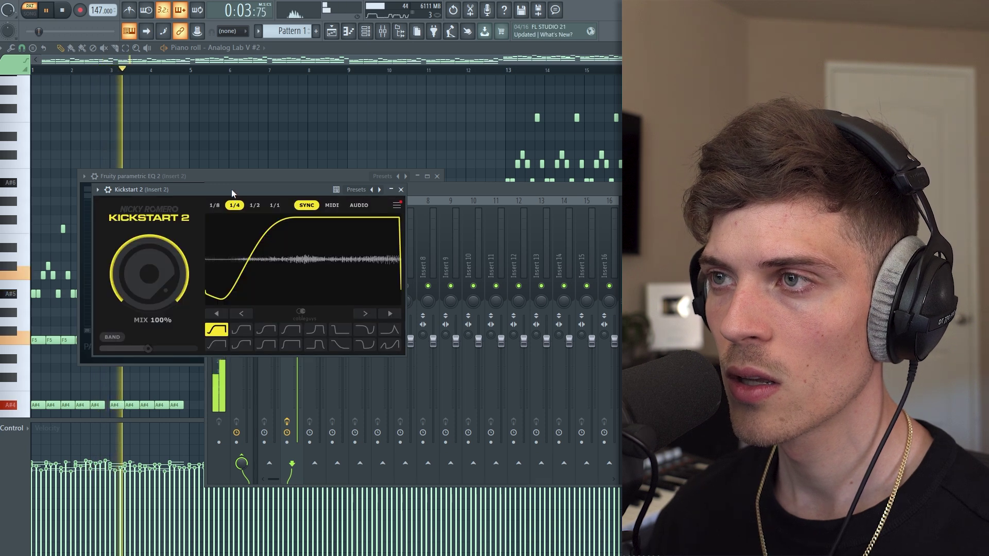
{"action": "left_click", "coordinate": [255, 205]}
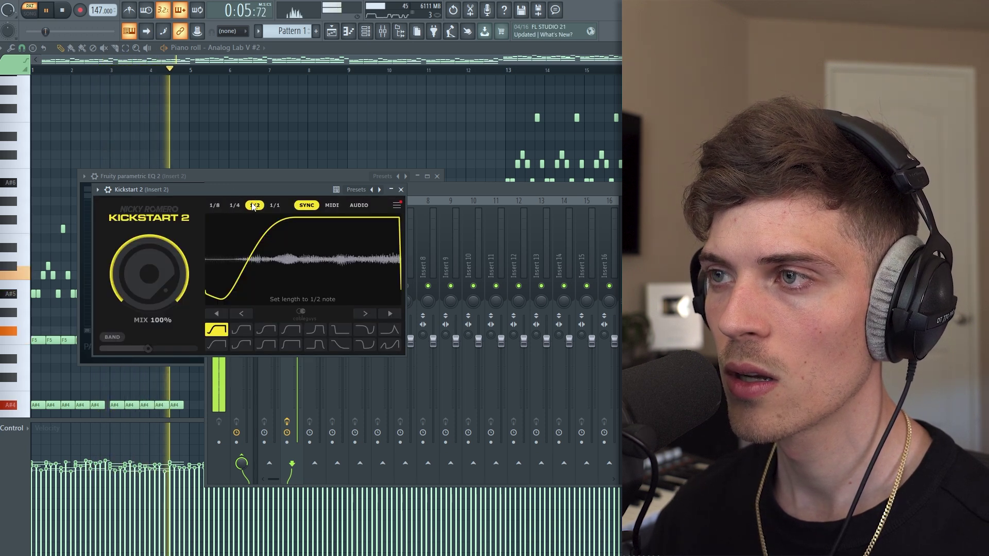
{"action": "left_click_drag", "start_coordinate": [149, 273], "coordinate": [149, 286]}
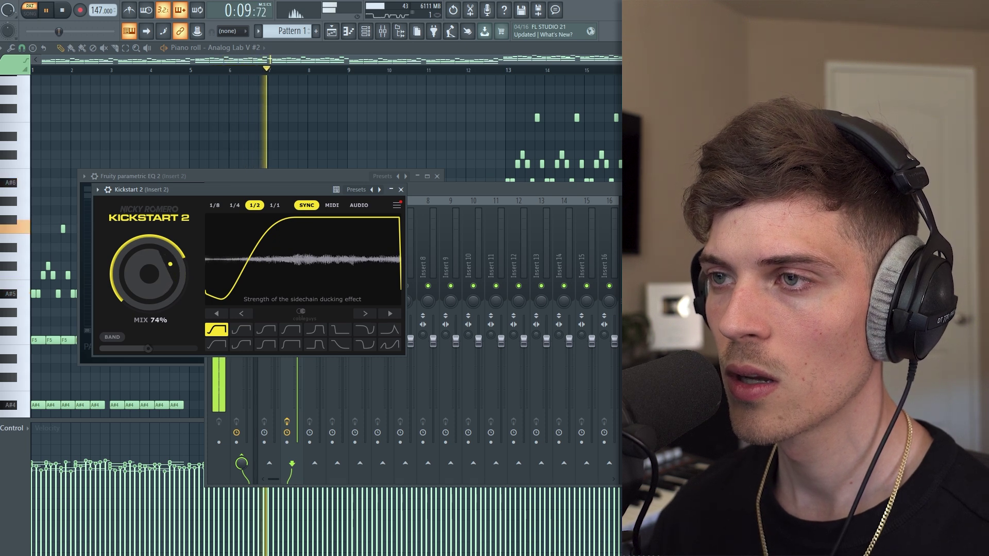
{"action": "left_click", "coordinate": [401, 190]}
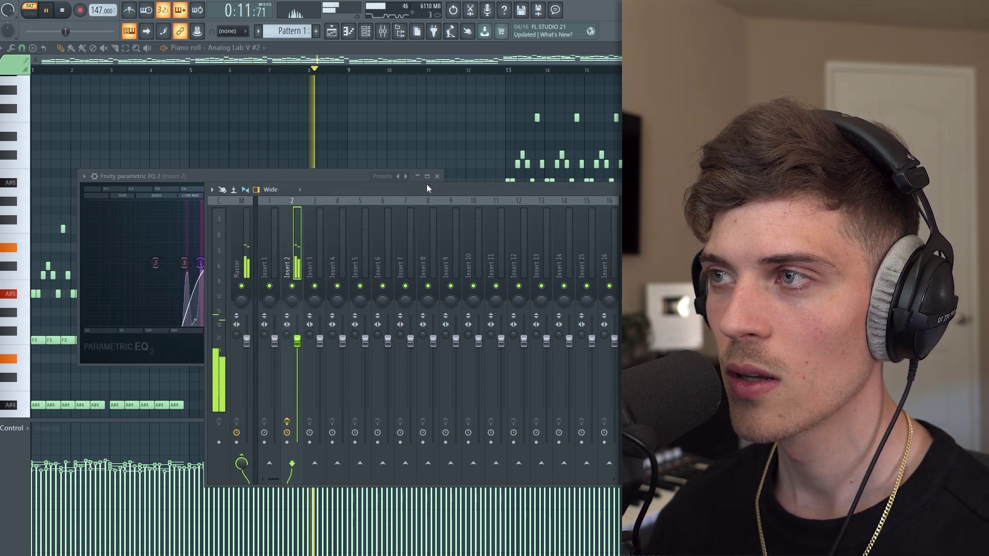
{"action": "left_click", "coordinate": [436, 176]}
{"action": "key", "text": "space"}
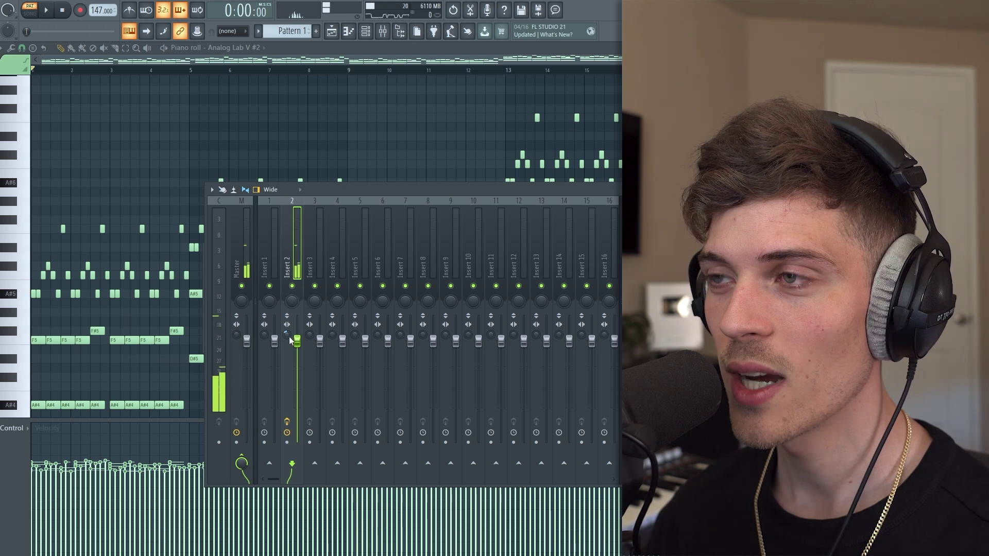
{"action": "left_click", "coordinate": [365, 30]}
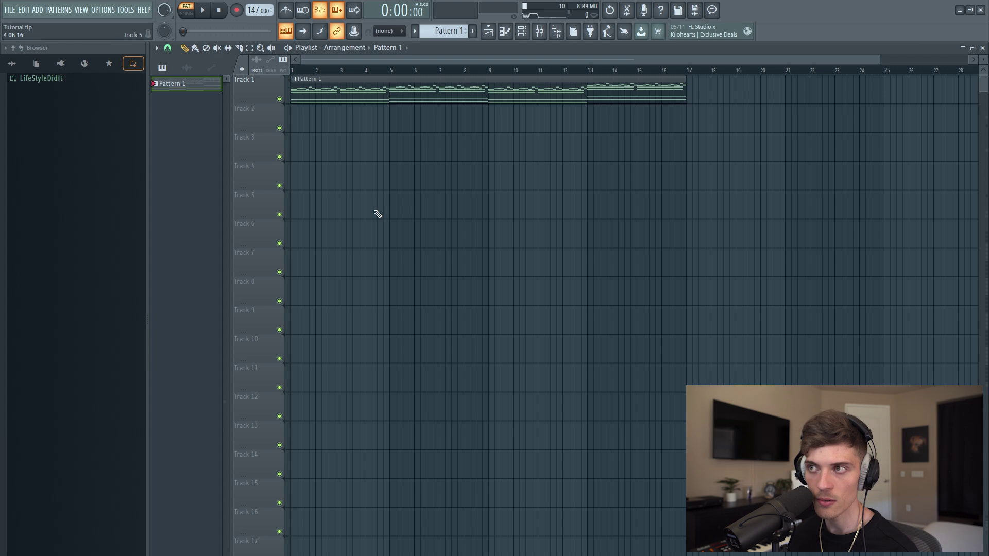
Consolidate Pattern 1 into an audio clip and load Fruity Parametric EQ 2 into Insert 1's first slot.
{"action": "key", "text": "ctrl+a"}
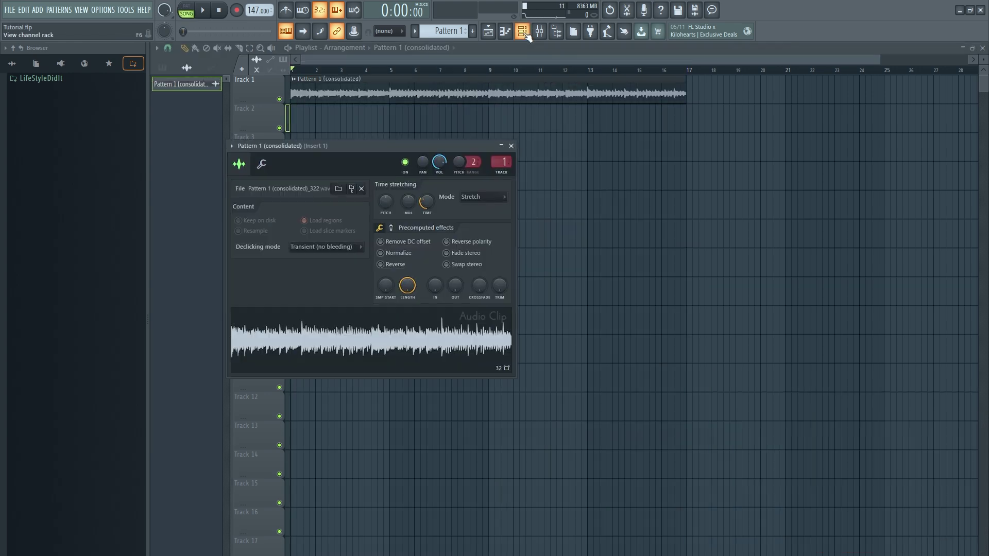
{"action": "key", "text": "F9"}
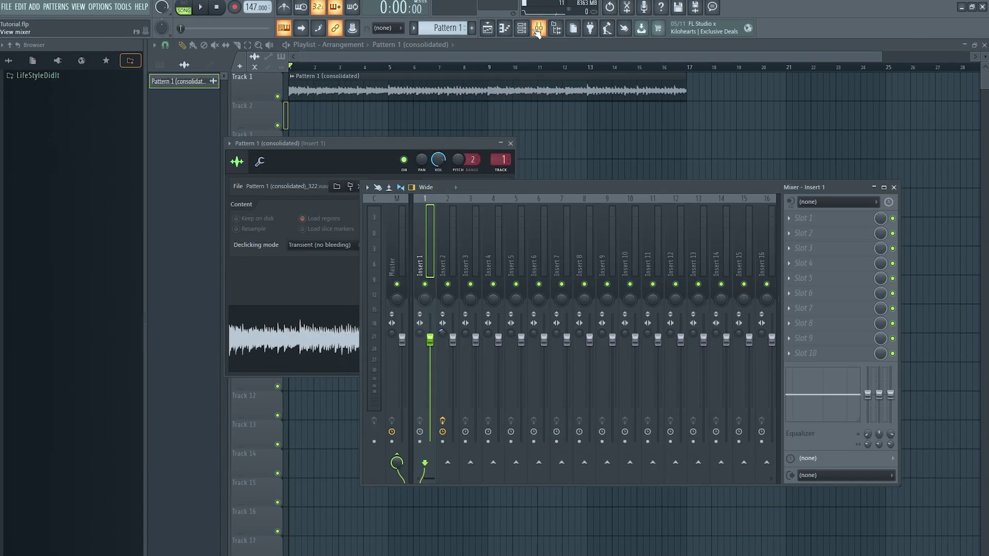
{"action": "left_click", "coordinate": [808, 219]}
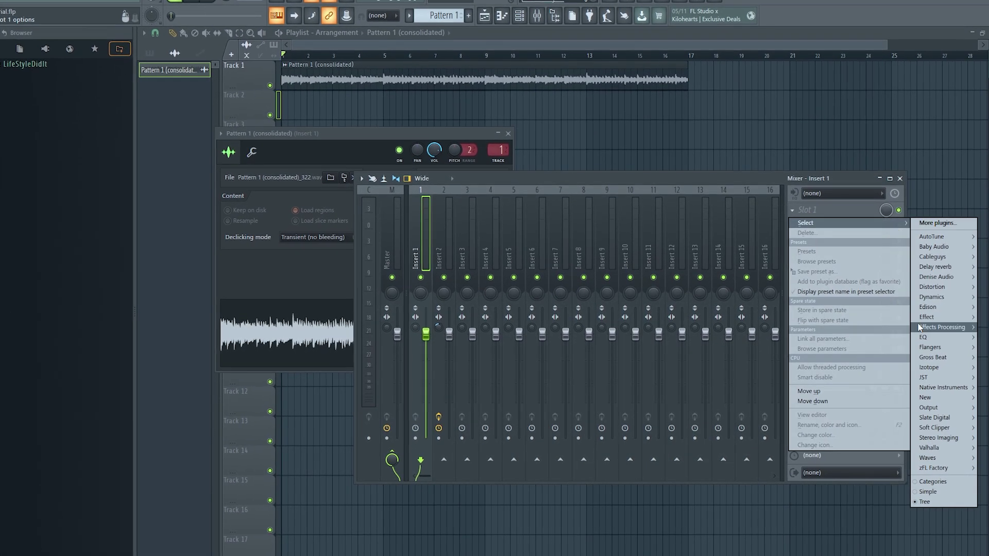
{"action": "left_click", "coordinate": [876, 335]}
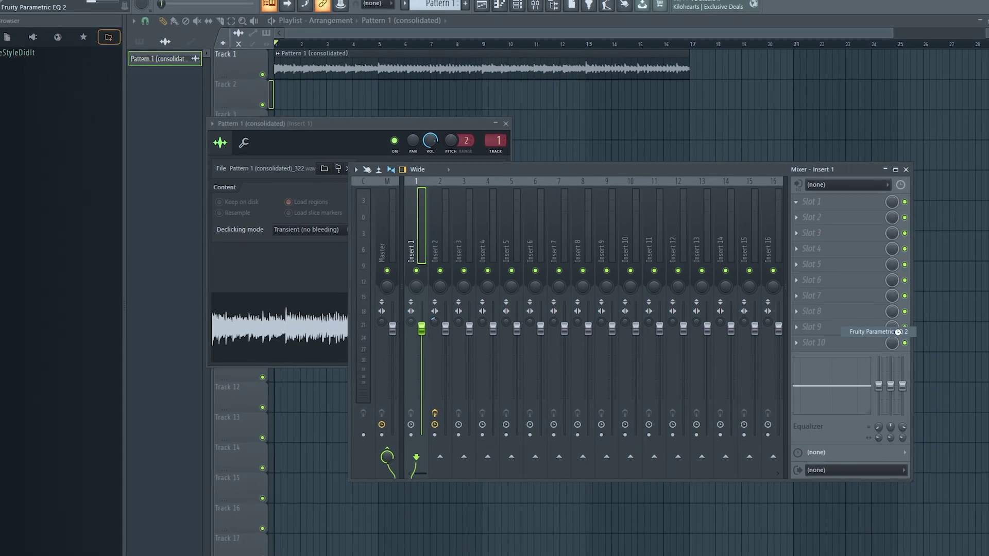
Load Portal into Insert 1's second effect slot.
{"action": "left_click", "coordinate": [807, 204]}
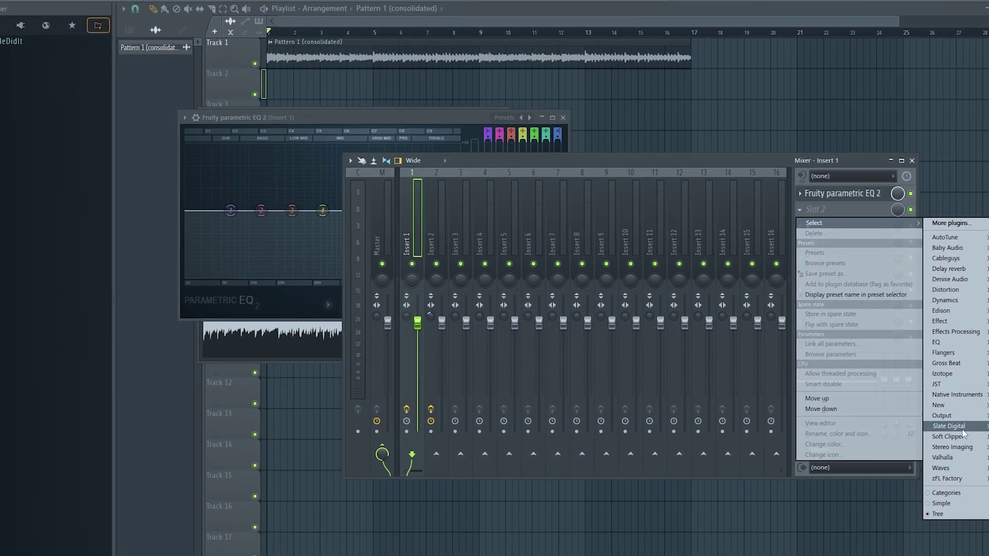
{"action": "mouse_move", "coordinate": [958, 417]}
{"action": "left_click", "coordinate": [906, 414]}
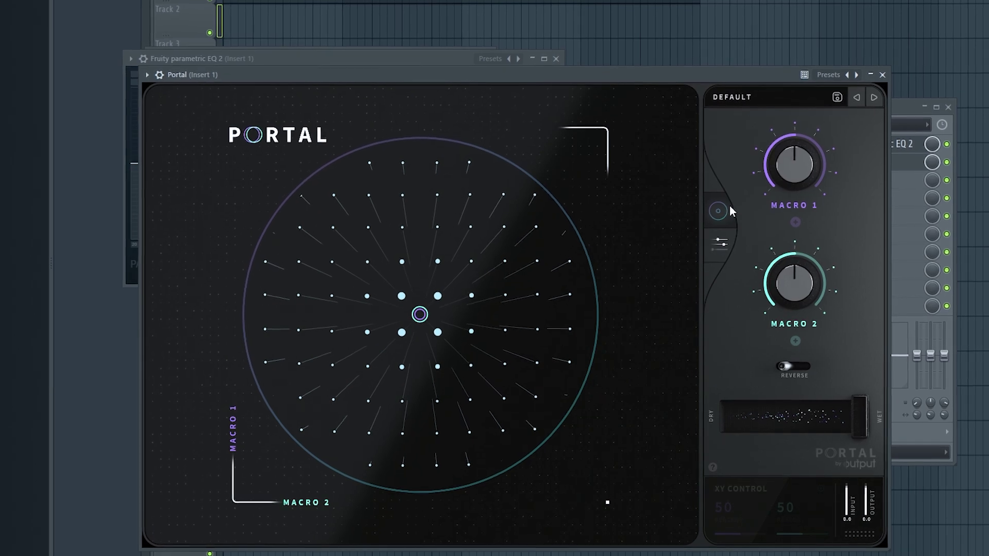
Inspect Portal's grain controls, lower its wet mix, and switch to The Great Slowness preset.
{"action": "left_click", "coordinate": [720, 247]}
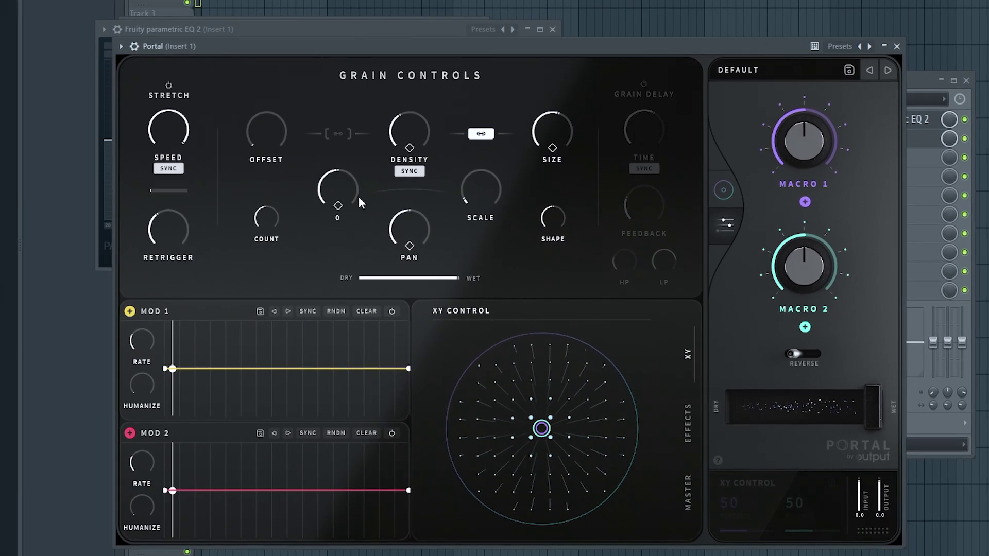
{"action": "mouse_move", "coordinate": [382, 282]}
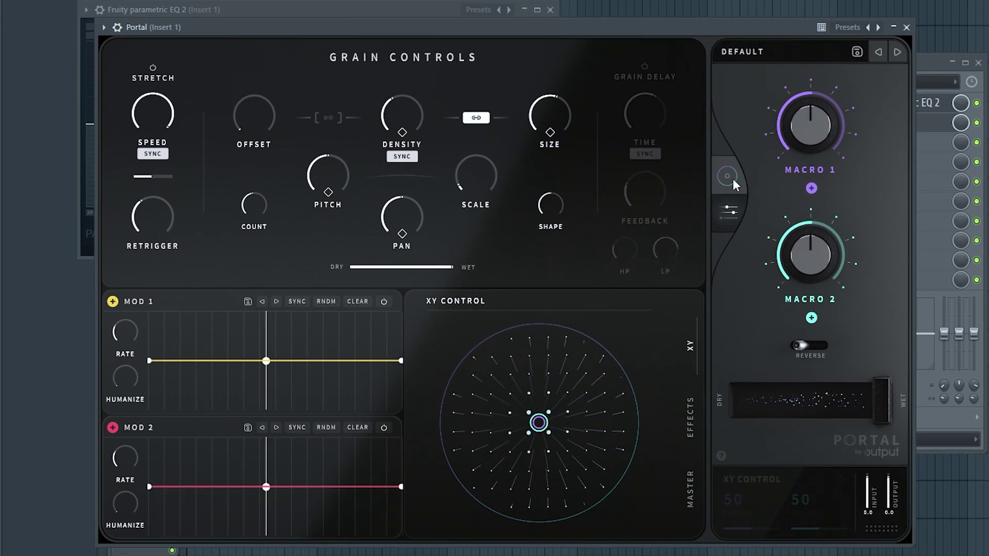
{"action": "mouse_move", "coordinate": [792, 142]}
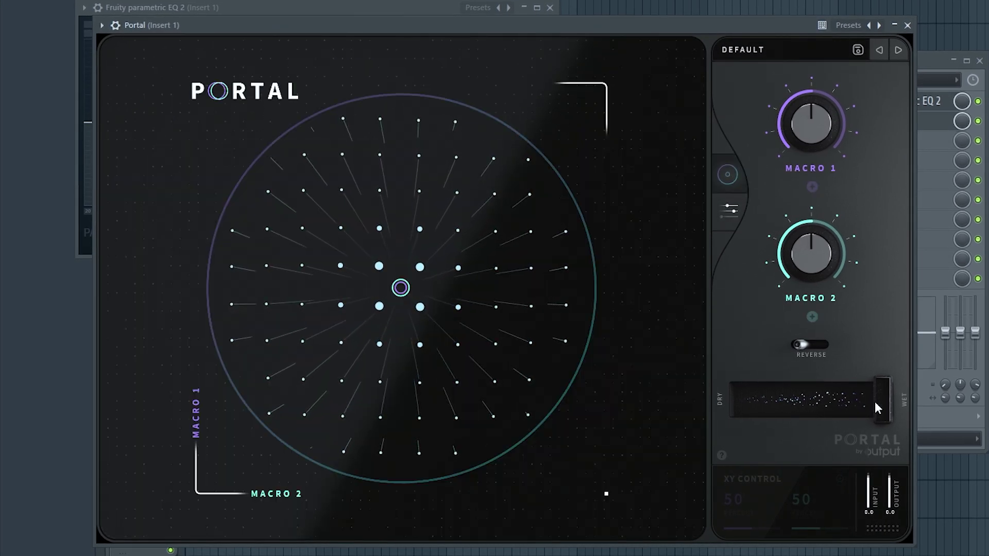
{"action": "left_click_drag", "start_coordinate": [876, 401], "coordinate": [898, 416]}
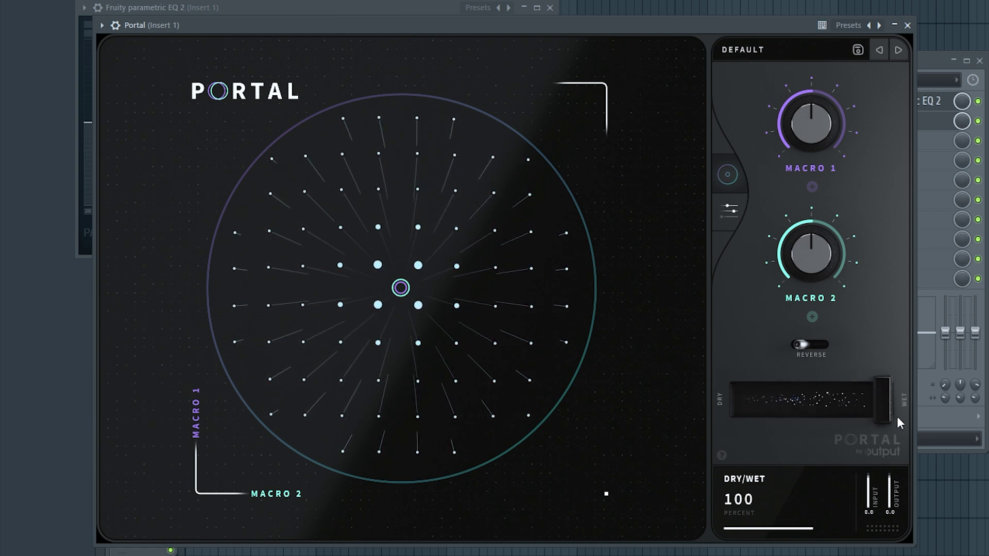
{"action": "left_click", "coordinate": [881, 50]}
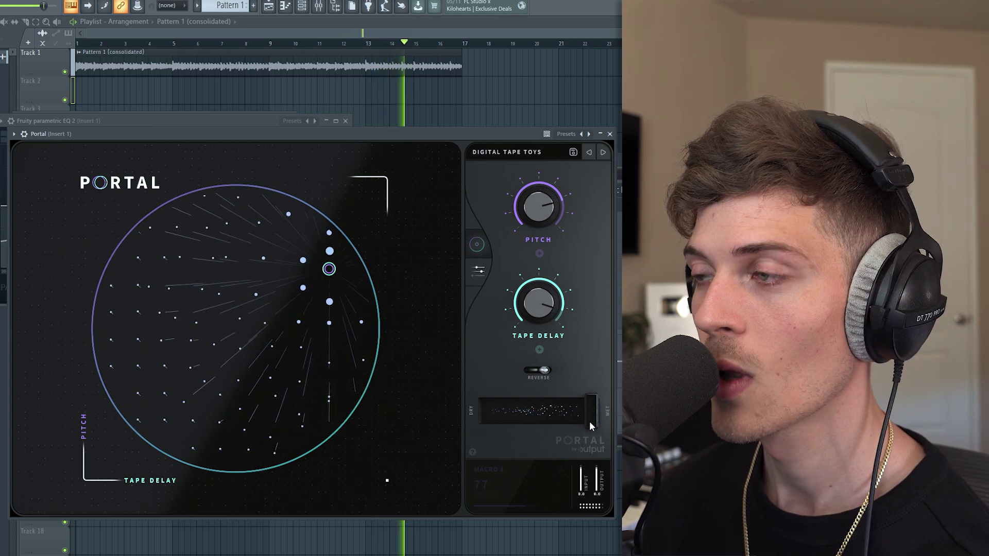
Pull Portal's Digital Tape Toys wet mix down from about 40% to roughly 25%.
{"action": "left_click_drag", "start_coordinate": [590, 423], "coordinate": [528, 419]}
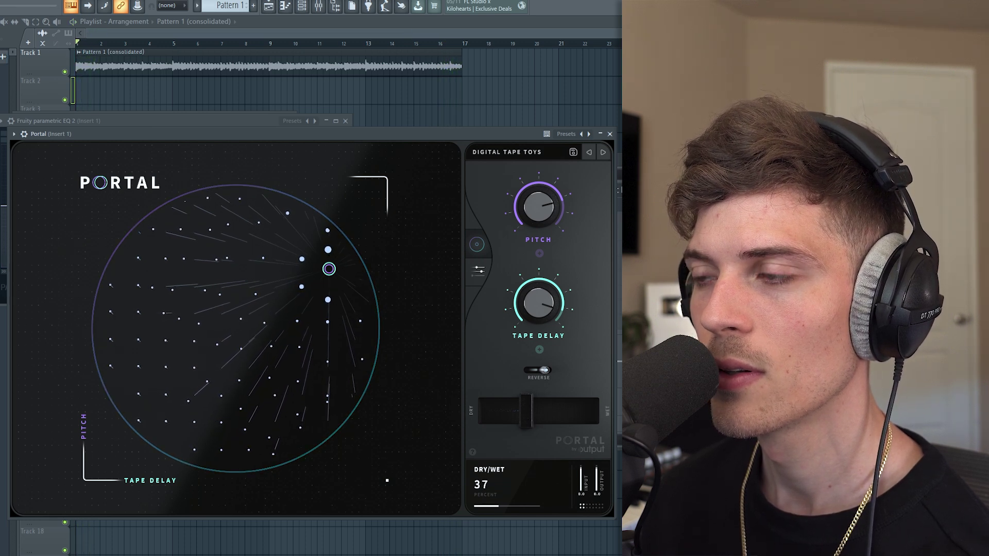
{"action": "left_click_drag", "start_coordinate": [520, 413], "coordinate": [512, 413]}
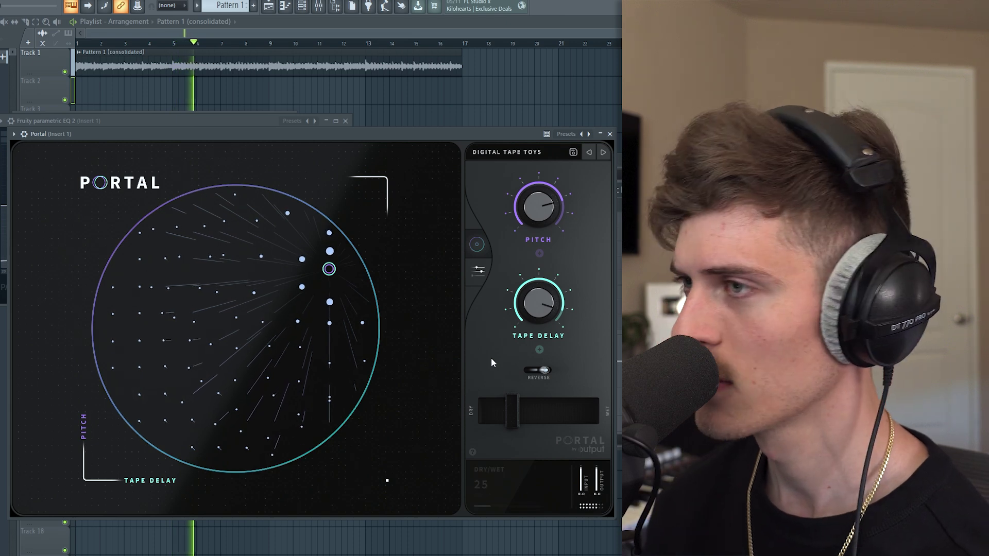
Load the High&Low preset on Insert 1's Parametric EQ 2, raise the high cut and dip the low-mids.
{"action": "key", "text": "F9"}
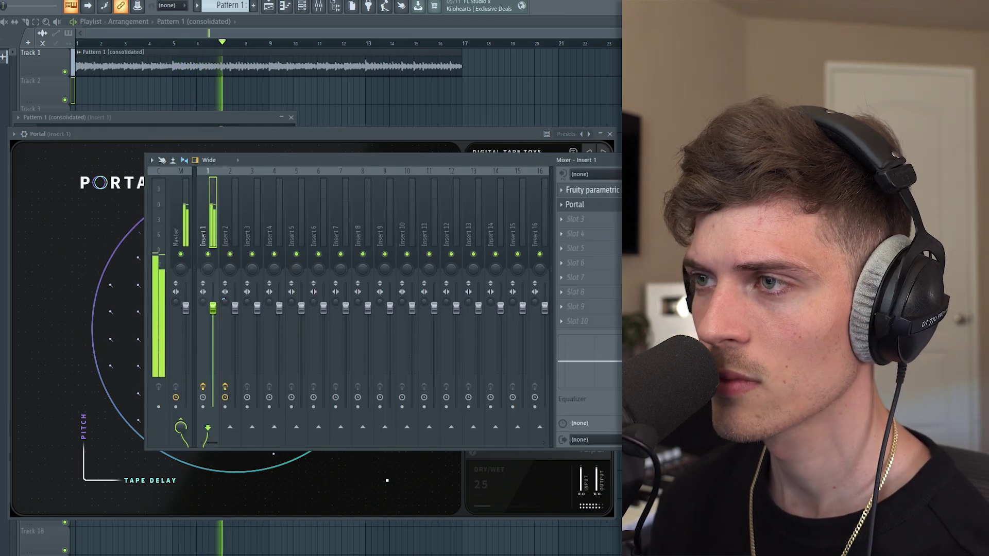
{"action": "left_click", "coordinate": [591, 190]}
{"action": "left_click", "coordinate": [296, 121]}
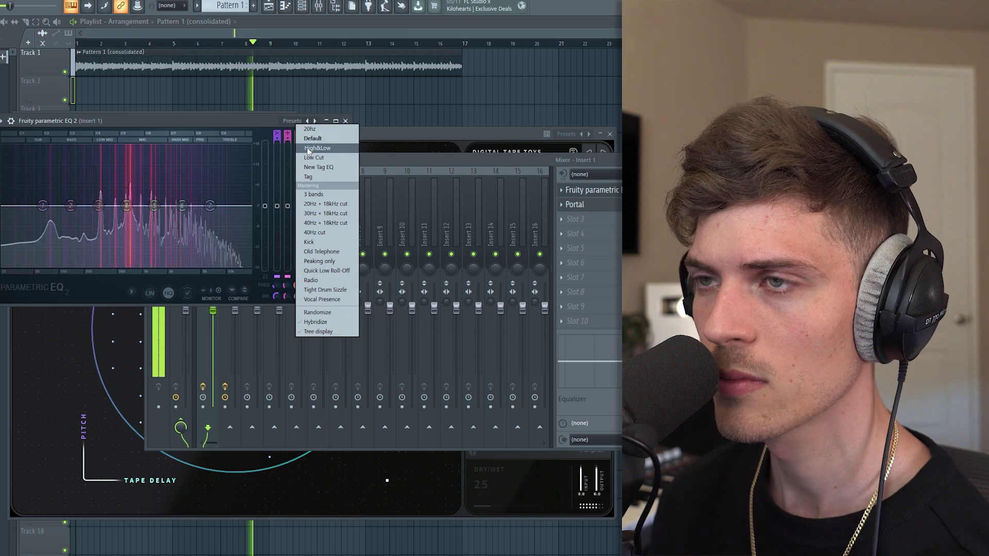
{"action": "left_click", "coordinate": [316, 148]}
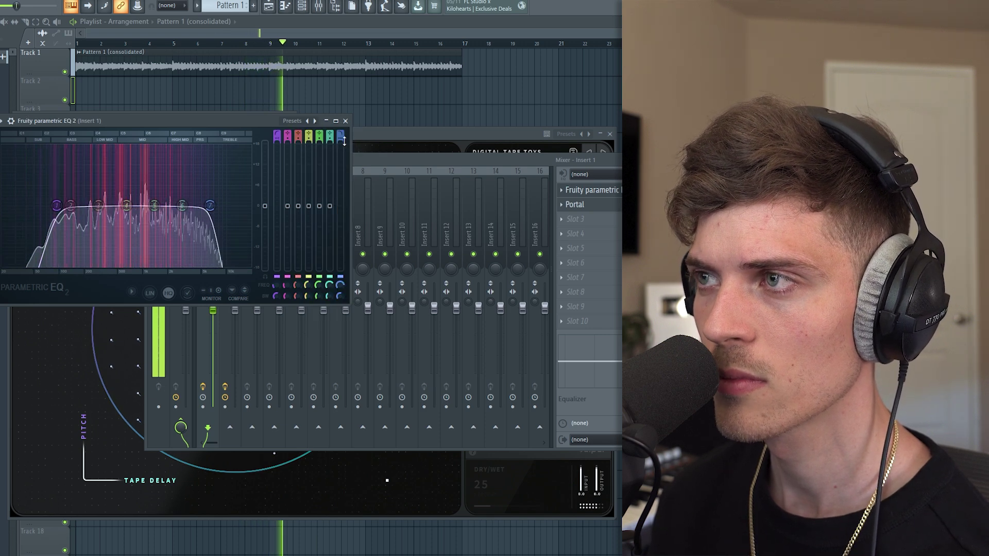
{"action": "left_click_drag", "start_coordinate": [210, 206], "coordinate": [219, 206]}
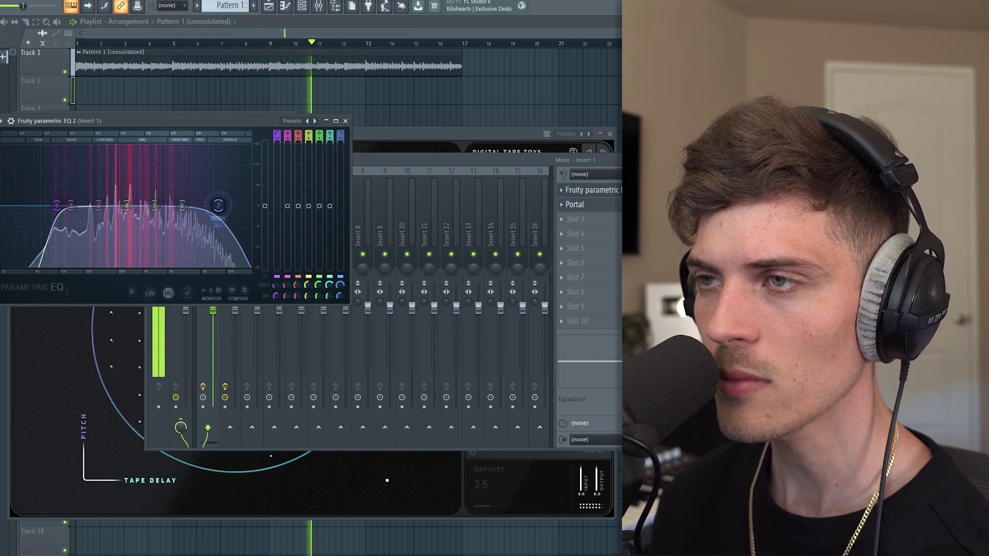
{"action": "left_click_drag", "start_coordinate": [98, 205], "coordinate": [124, 214]}
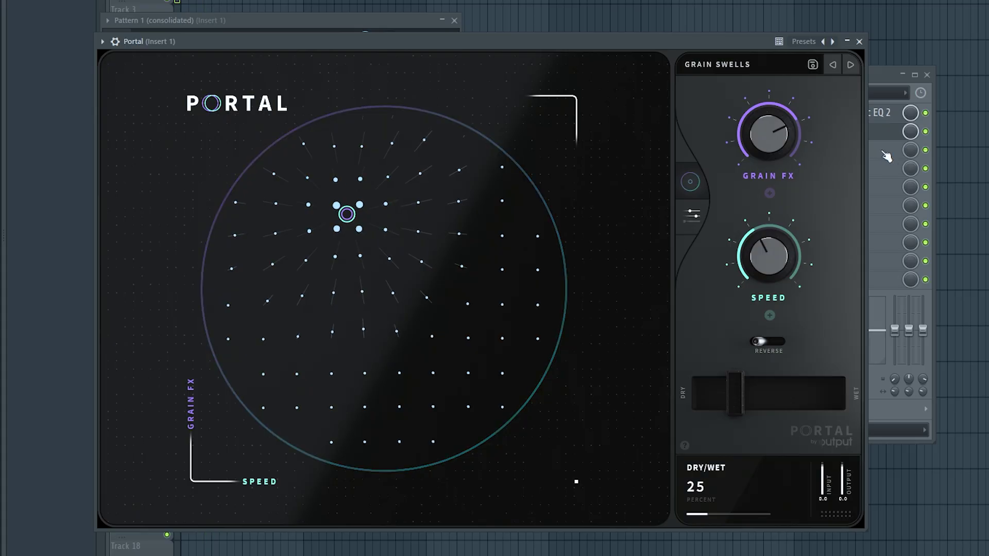
Add a second Portal in slot 3, set Grain Swells to ~20% wet and Digital Tape Toys to ~28%.
{"action": "left_click", "coordinate": [886, 155]}
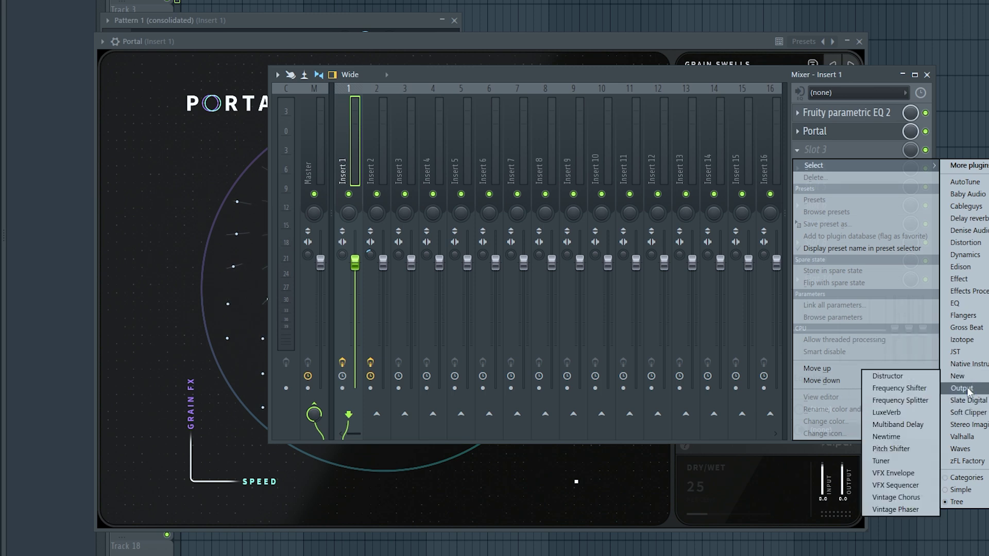
{"action": "left_click", "coordinate": [907, 389]}
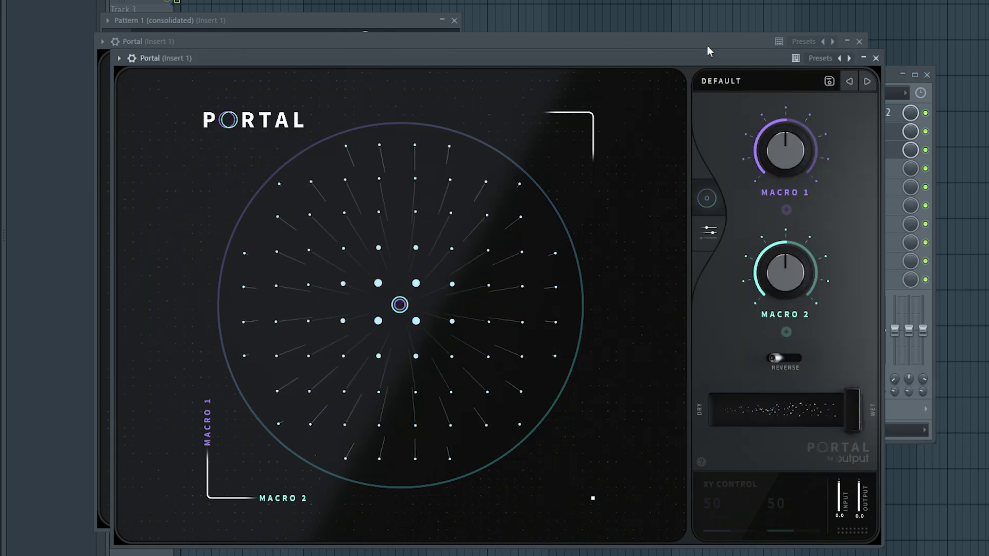
{"action": "left_click", "coordinate": [711, 40]}
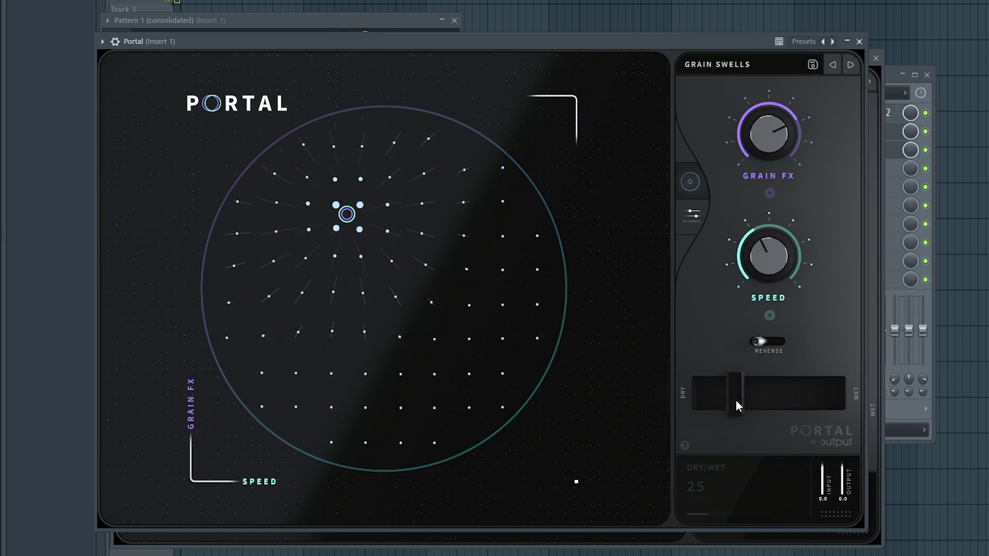
{"action": "left_click_drag", "start_coordinate": [730, 400], "coordinate": [728, 405]}
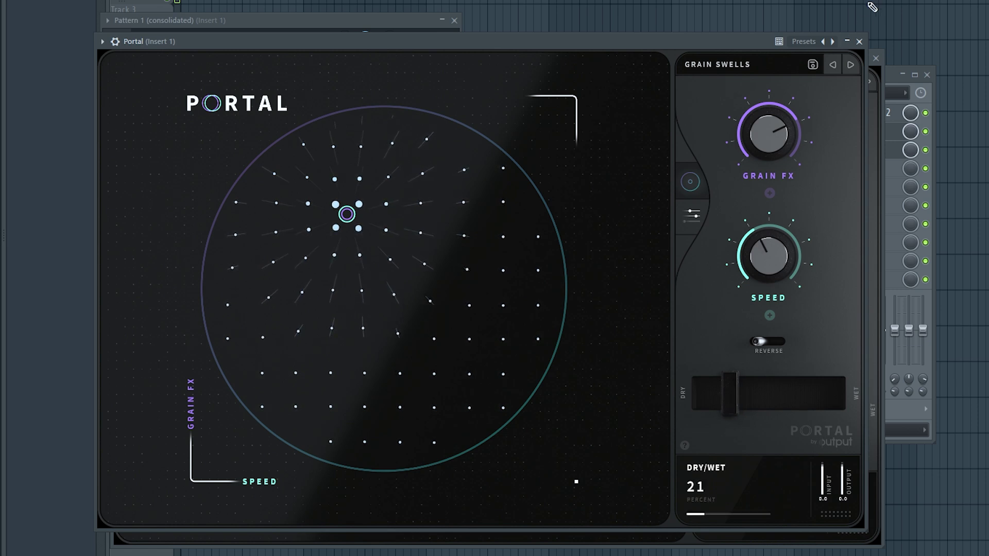
{"action": "left_click", "coordinate": [860, 41]}
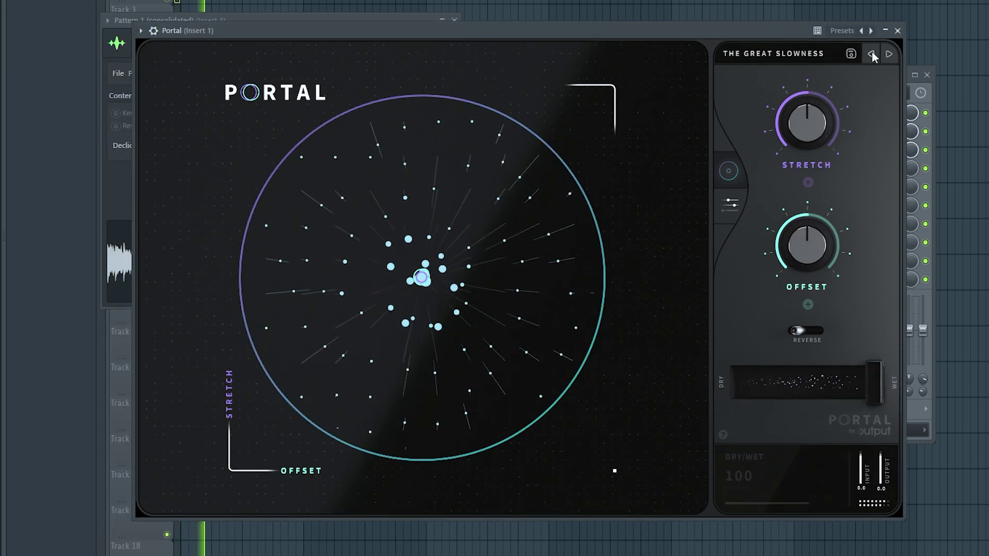
{"action": "left_click", "coordinate": [888, 53]}
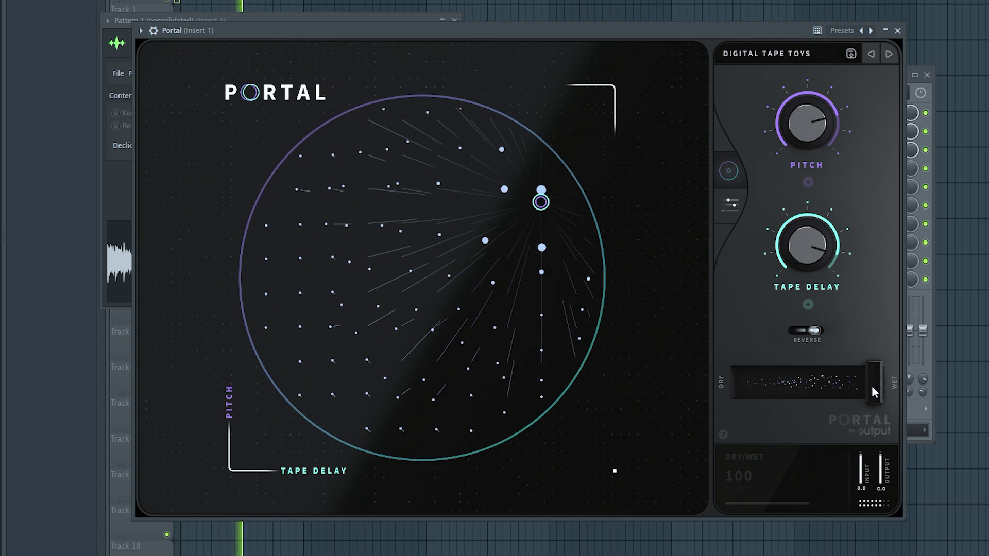
{"action": "left_click_drag", "start_coordinate": [806, 393], "coordinate": [780, 404]}
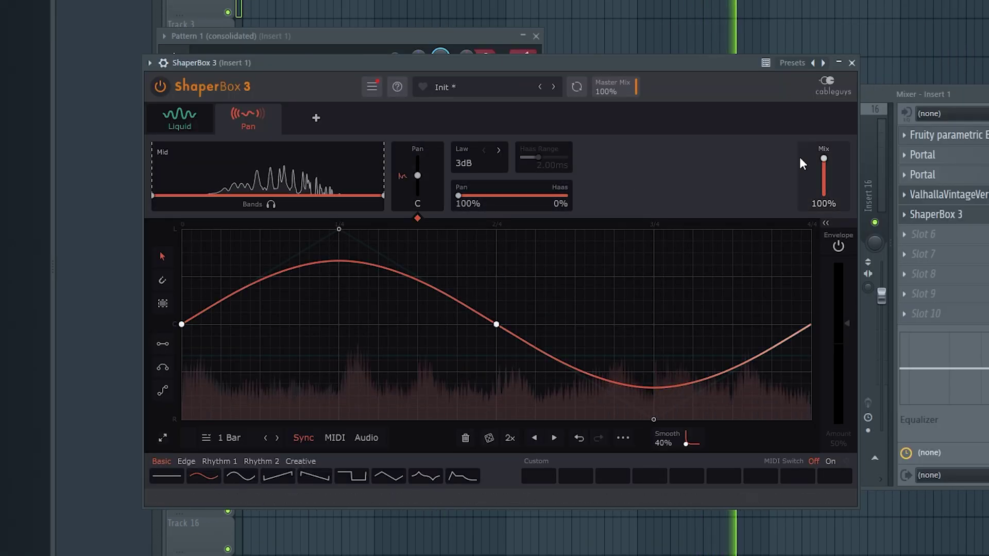
Lower ShaperBox's Pan mix to about 48% and make the Track 4 clip unique as Pattern 2.
{"action": "left_click_drag", "start_coordinate": [819, 159], "coordinate": [819, 177]}
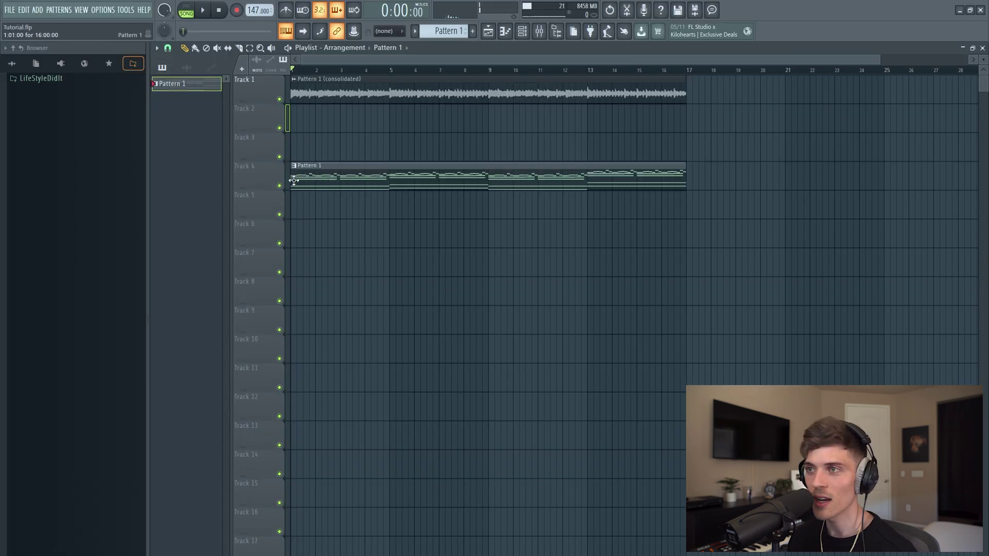
{"action": "left_click", "coordinate": [295, 167]}
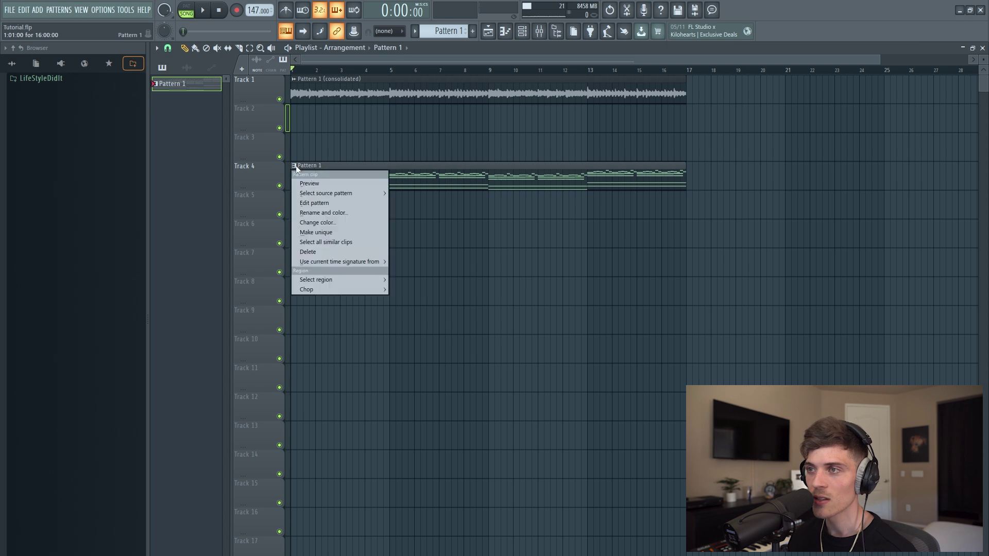
{"action": "left_click", "coordinate": [315, 232]}
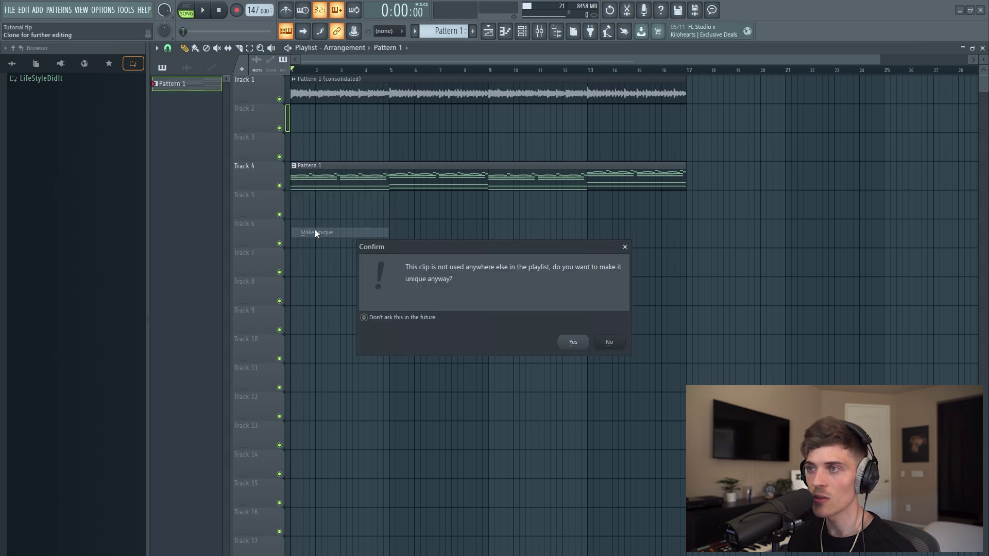
{"action": "left_click", "coordinate": [574, 343]}
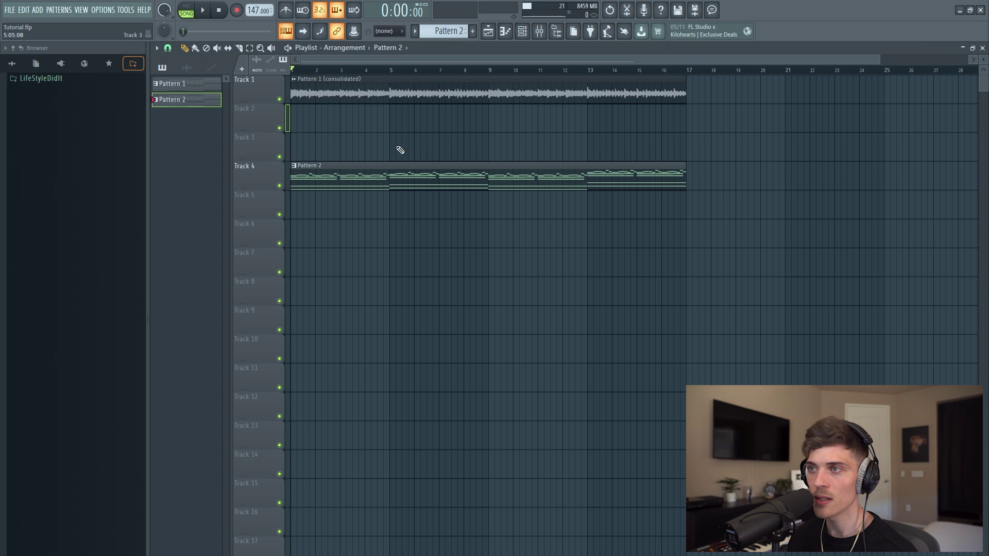
Open Pattern 2's Analog Lab V notes and flip them horizontally to reverse the melody.
{"action": "double_click", "coordinate": [358, 177]}
{"action": "left_click", "coordinate": [522, 31]}
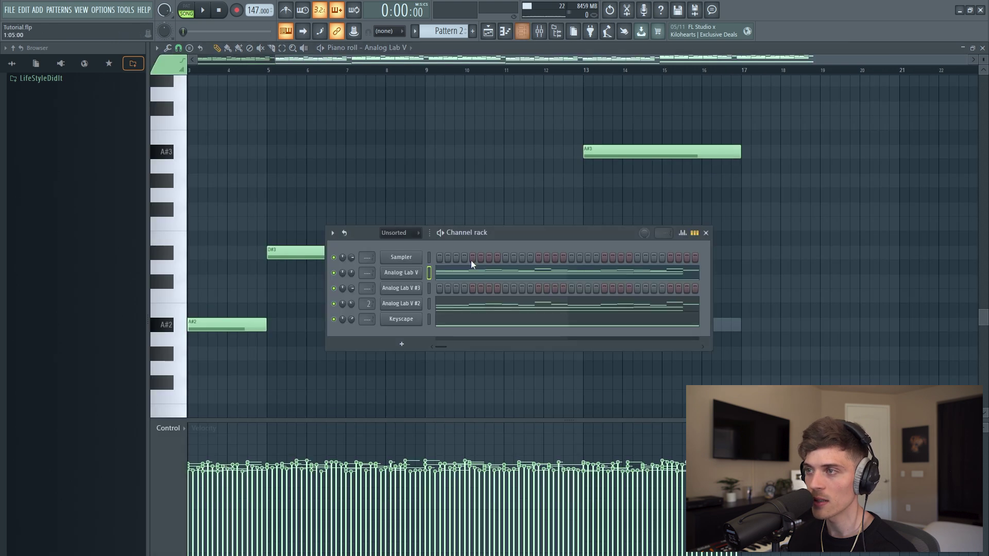
{"action": "key", "text": "F5"}
{"action": "left_click", "coordinate": [448, 278]}
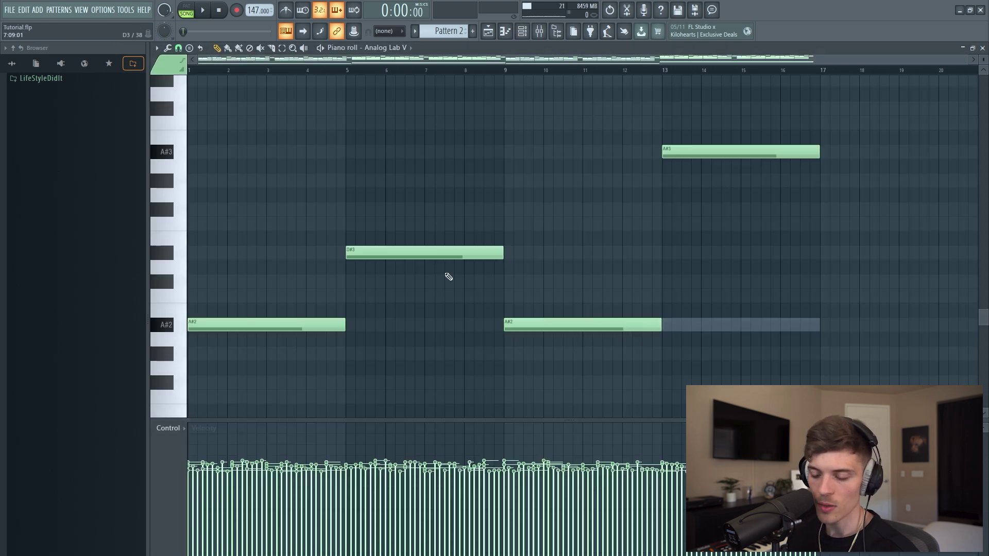
{"action": "key", "text": "alt+y"}
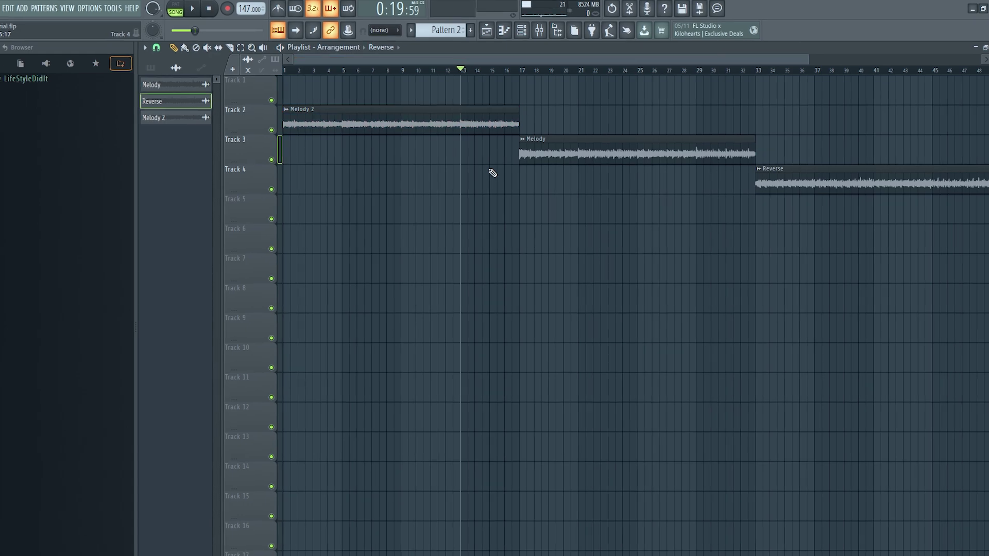
Zoom in on the Melody 2, Melody and Reverse clips and play from around bar 32.
{"action": "left_click_drag", "start_coordinate": [587, 106], "coordinate": [612, 193]}
{"action": "scroll", "coordinate": [527, 58], "scroll_direction": "down", "scroll_amount": 3}
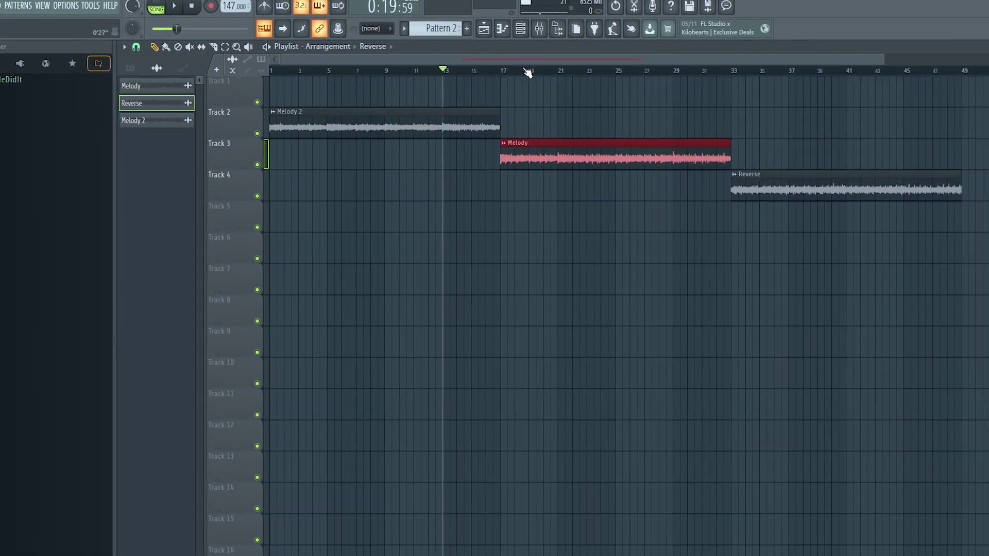
{"action": "left_click_drag", "start_coordinate": [680, 110], "coordinate": [689, 309]}
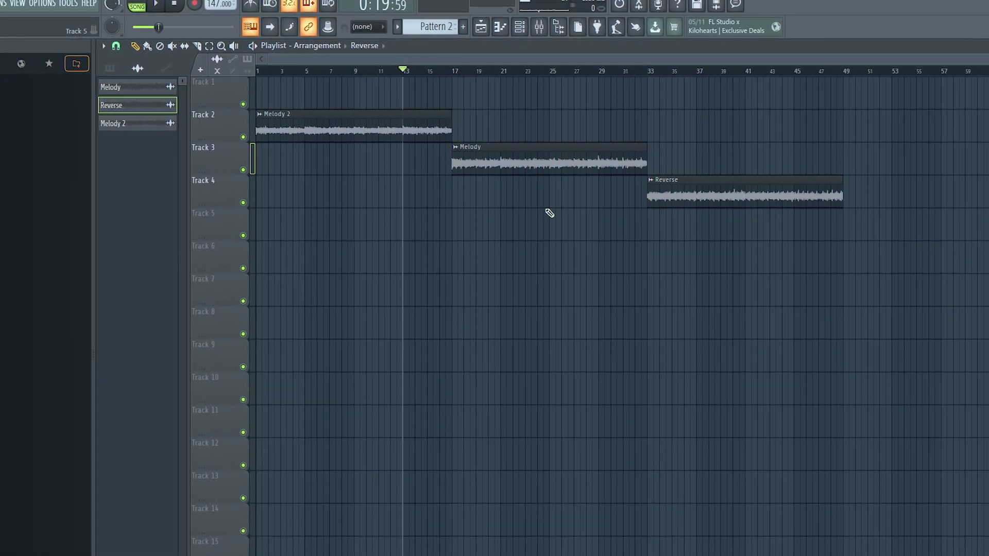
{"action": "key", "text": "space"}
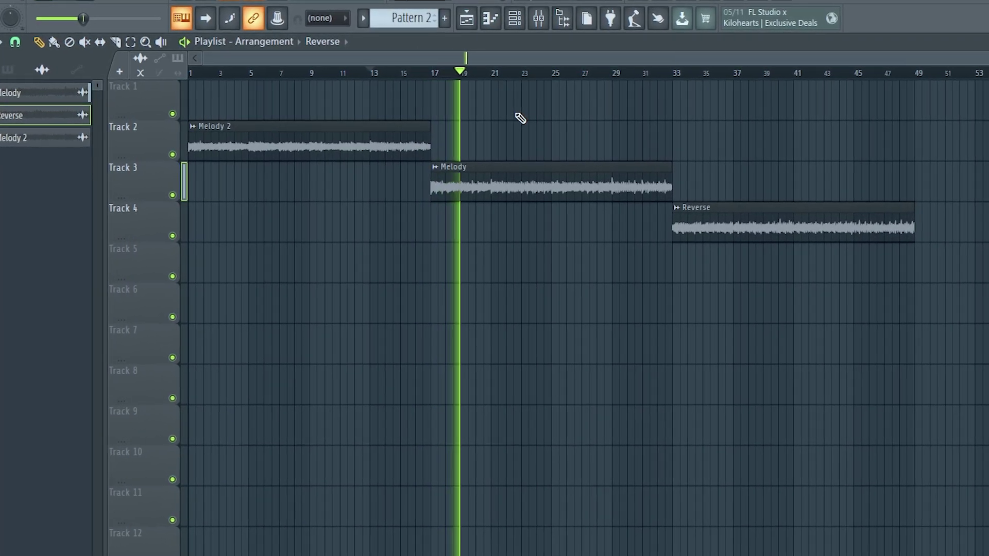
{"action": "left_click", "coordinate": [657, 72]}
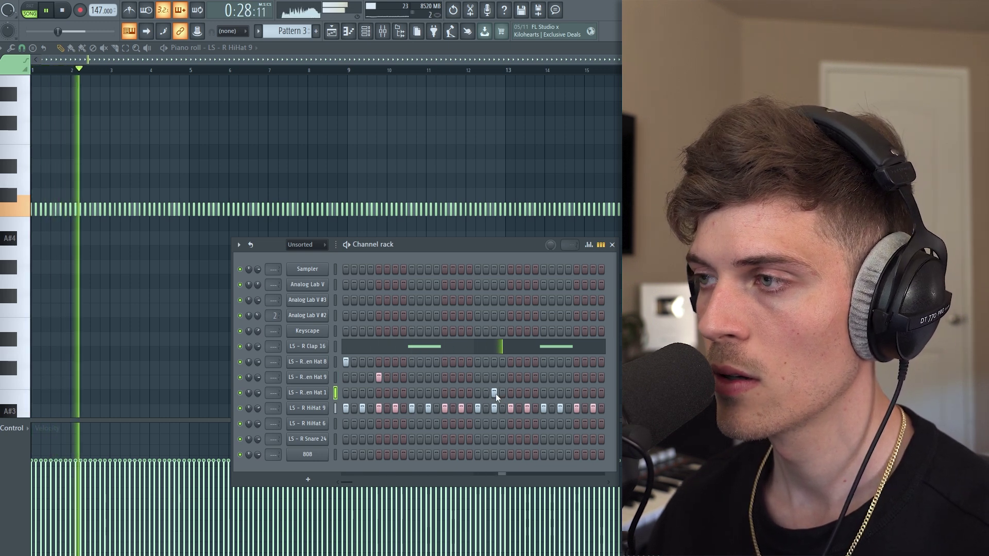
Add a step to an open hat pattern and open Open Hat 8 in the piano roll.
{"action": "left_click", "coordinate": [511, 393]}
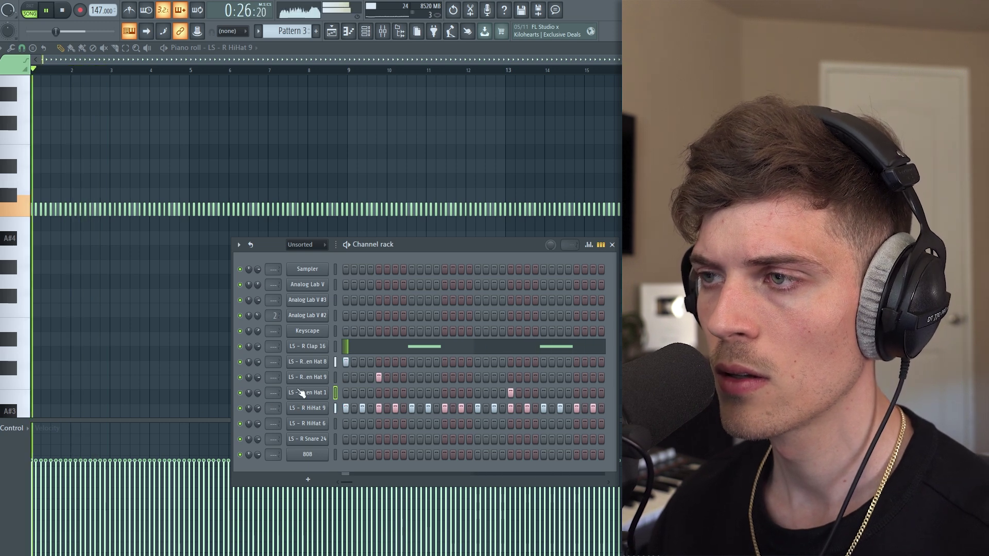
{"action": "right_click", "coordinate": [307, 369]}
{"action": "left_click", "coordinate": [346, 362]}
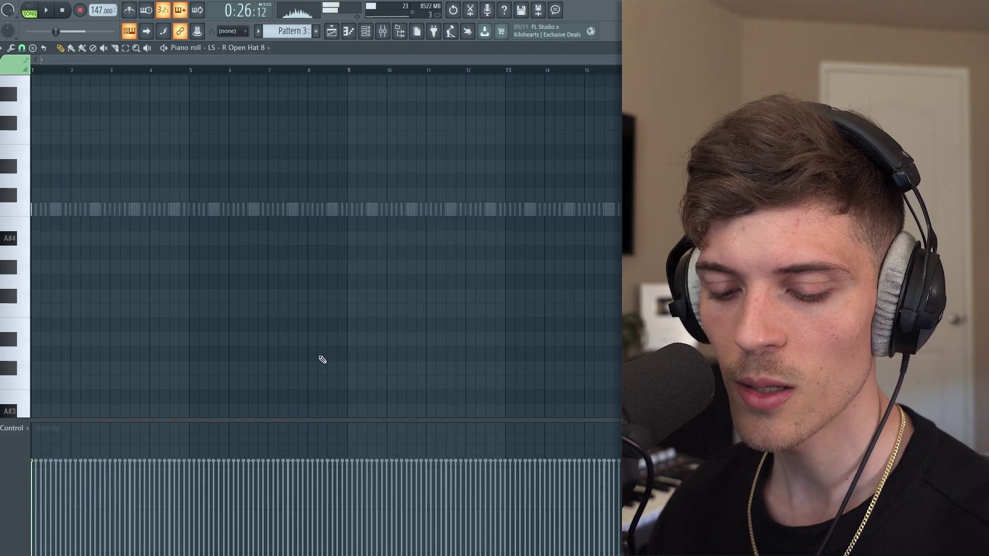
Place C5 open-hat notes at bars 1 and 5 and copy them to bars 9 and 13.
{"action": "left_click", "coordinate": [36, 209]}
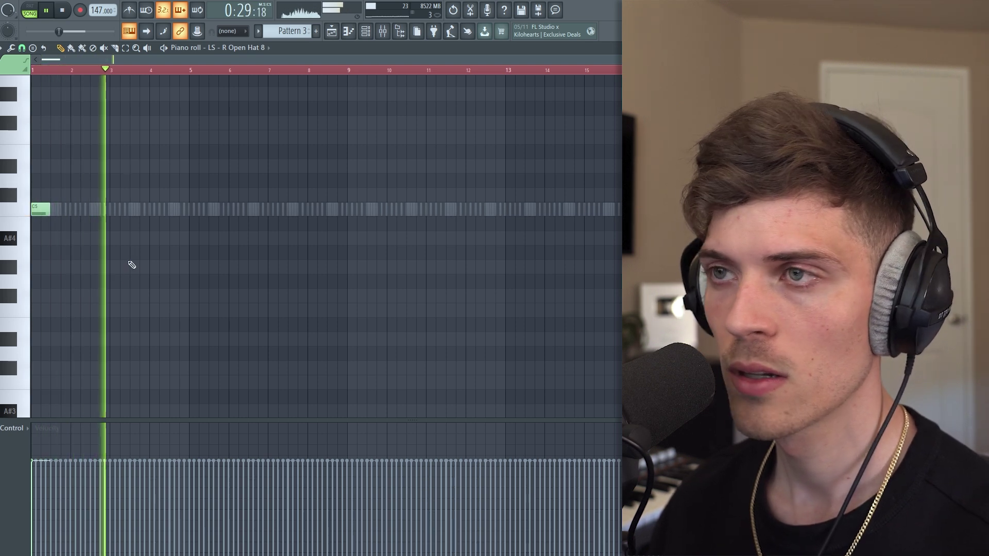
{"action": "left_click", "coordinate": [193, 209]}
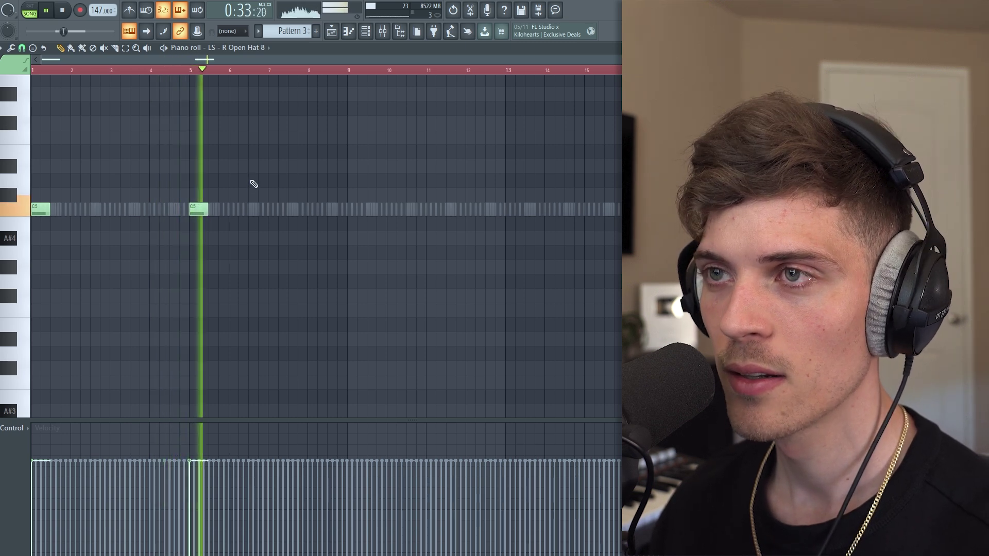
{"action": "key", "text": "ctrl+a"}
{"action": "left_click_drag", "start_coordinate": [41, 209], "coordinate": [355, 236]}
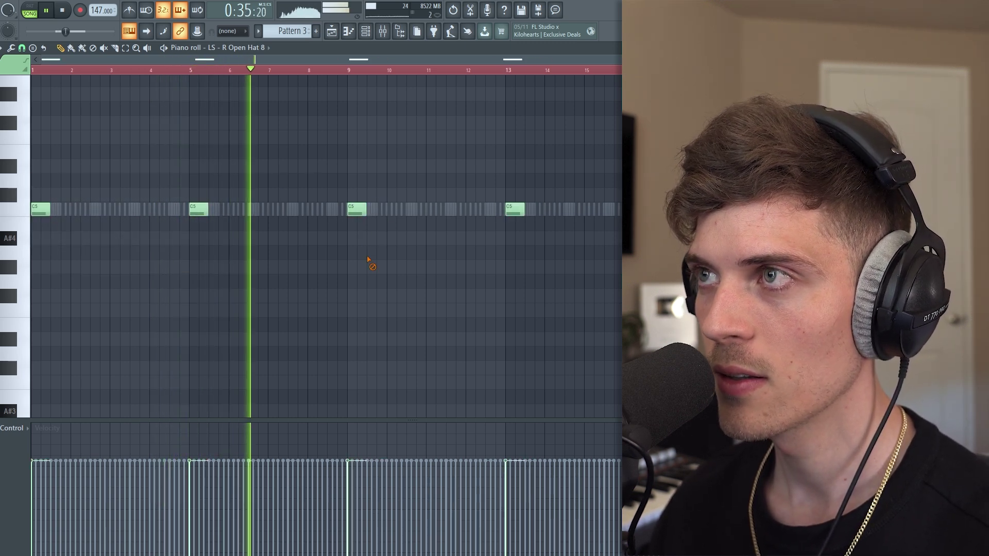
{"action": "left_click", "coordinate": [367, 32]}
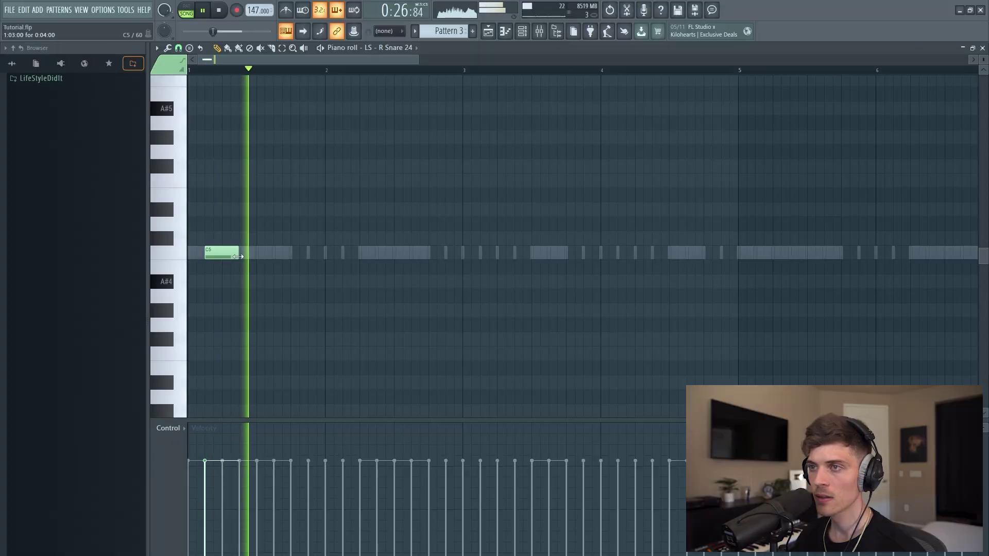
Add a C5 snare hit near bar 4 and select it.
{"action": "key", "text": "space"}
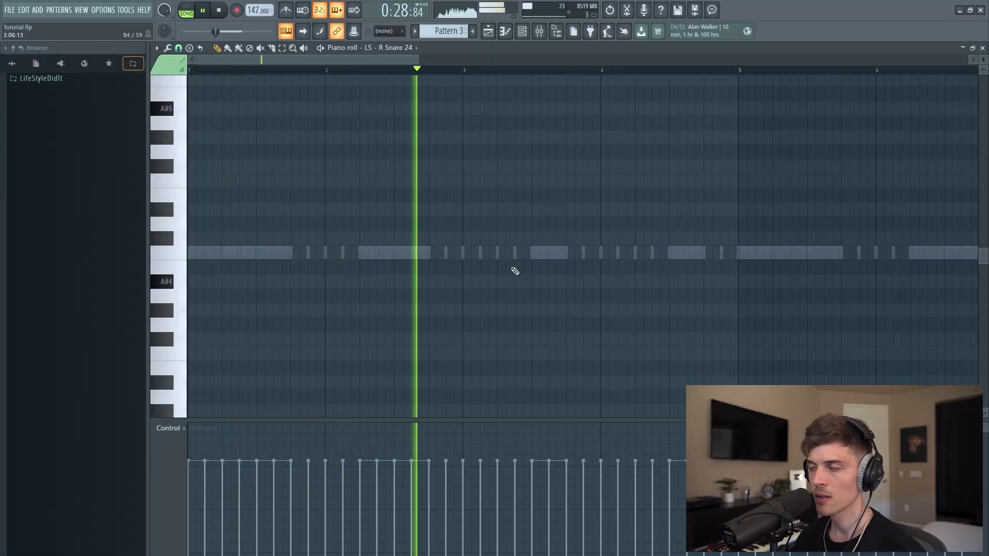
{"action": "left_click", "coordinate": [623, 253]}
{"action": "key", "text": "space"}
{"action": "left_click_drag", "start_coordinate": [585, 188], "coordinate": [711, 302]}
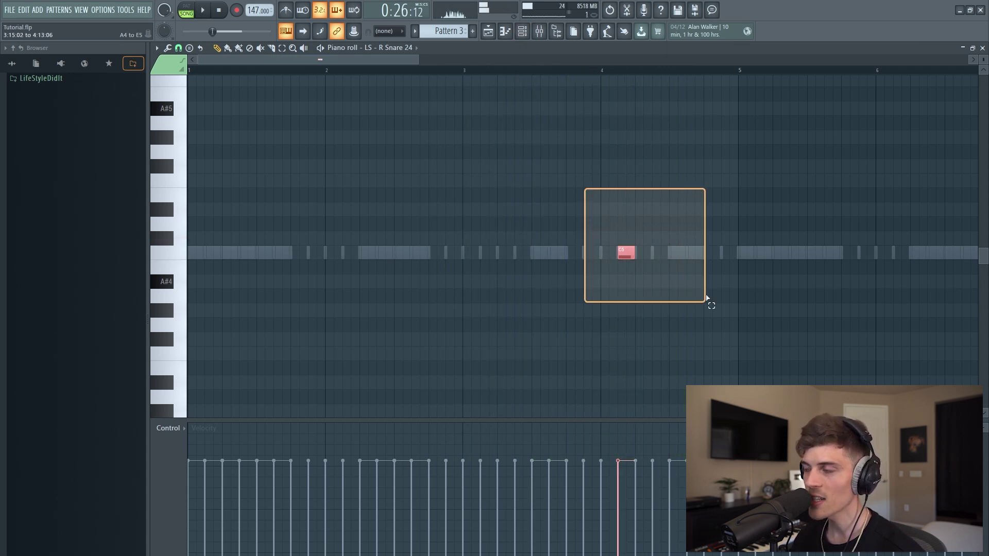
{"action": "scroll", "coordinate": [678, 324], "scroll_direction": "down", "scroll_amount": 3}
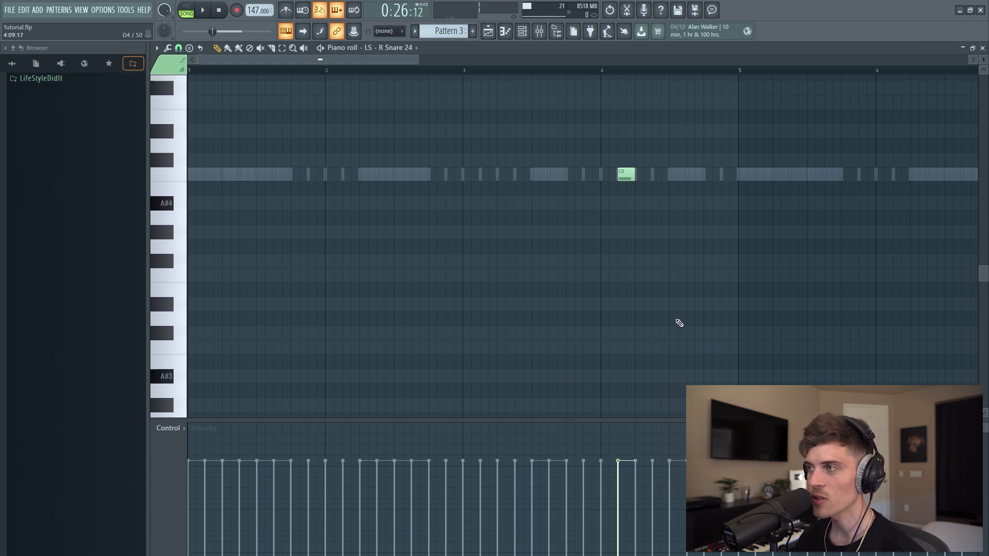
{"action": "key", "text": "space"}
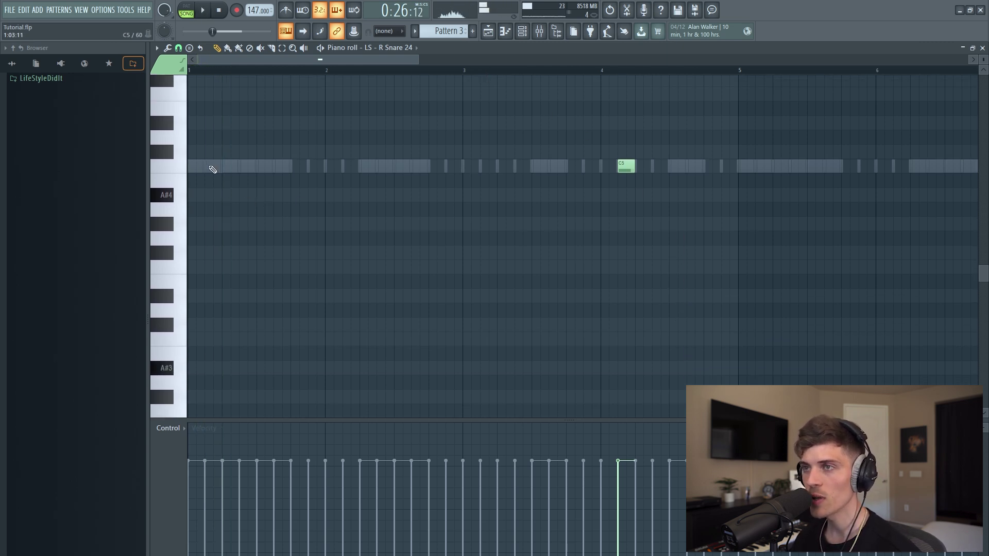
Add a quick three-note C5 snare roll near bar 2 and play it back.
{"action": "left_click", "coordinate": [303, 169]}
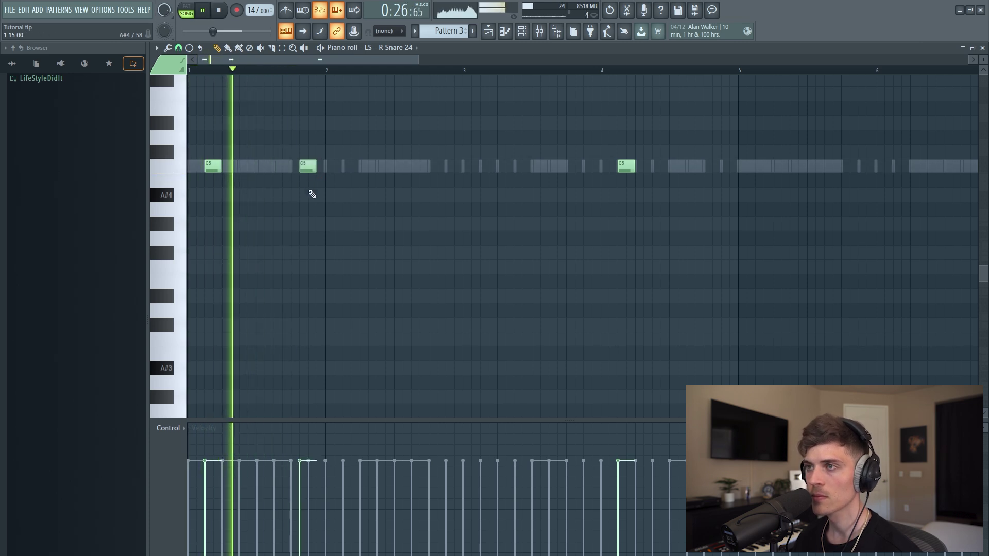
{"action": "left_click", "coordinate": [312, 169]}
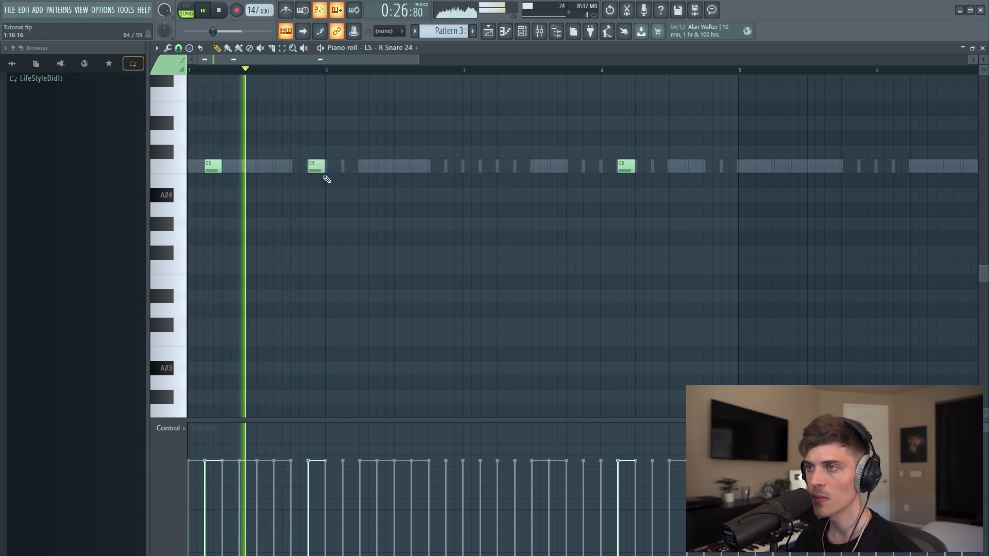
{"action": "left_click", "coordinate": [343, 166]}
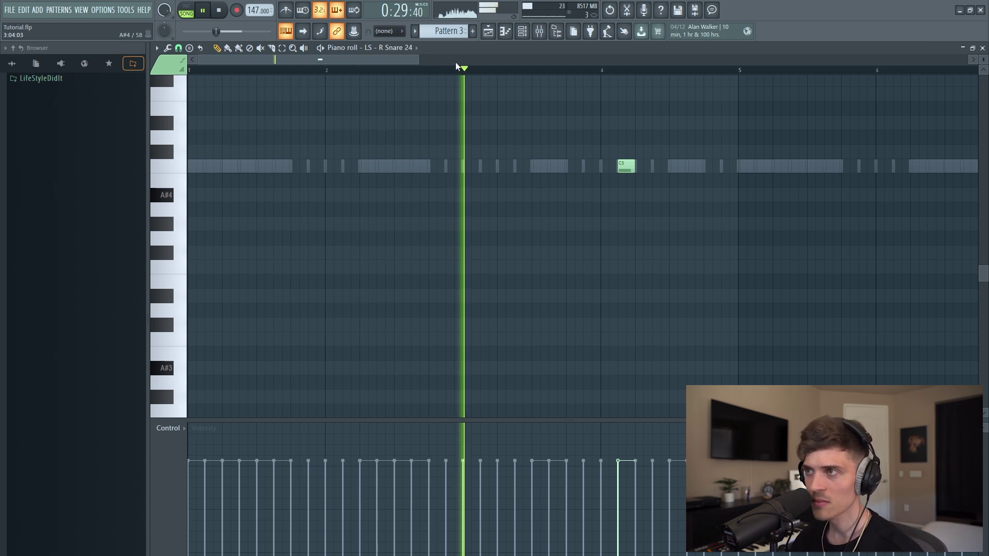
{"action": "scroll", "coordinate": [454, 70], "scroll_direction": "down", "scroll_amount": 4}
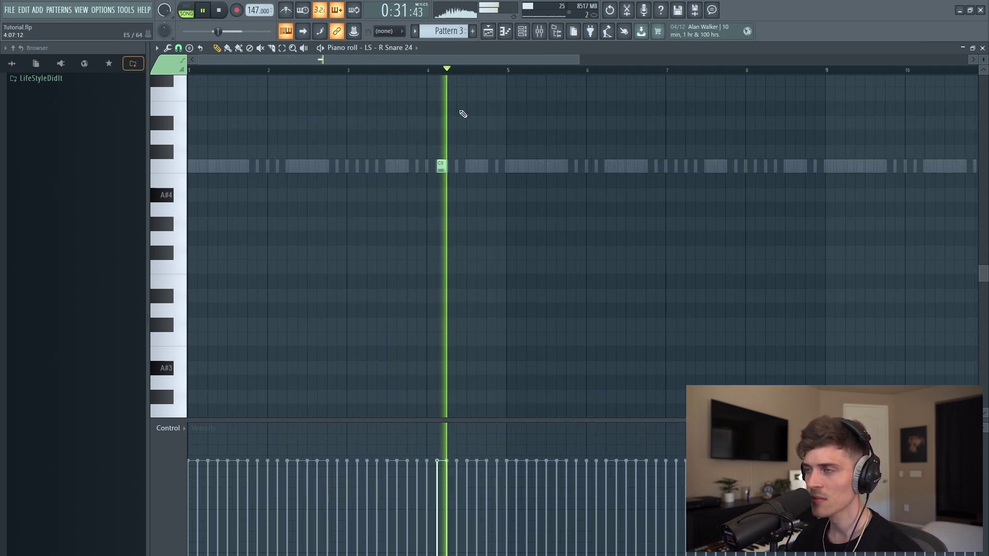
{"action": "scroll", "coordinate": [626, 77], "scroll_direction": "up", "scroll_amount": 4}
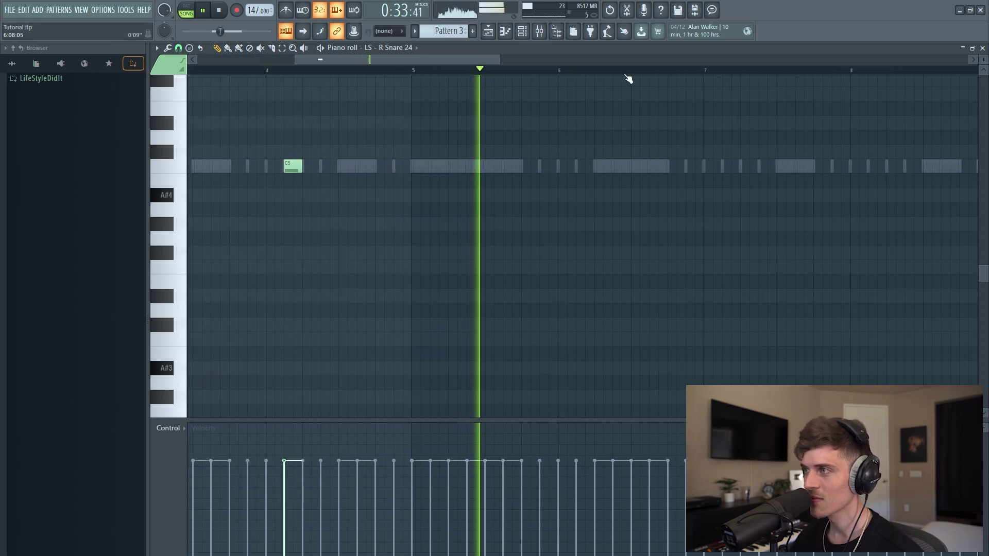
{"action": "scroll", "coordinate": [479, 69], "scroll_direction": "up", "scroll_amount": 1}
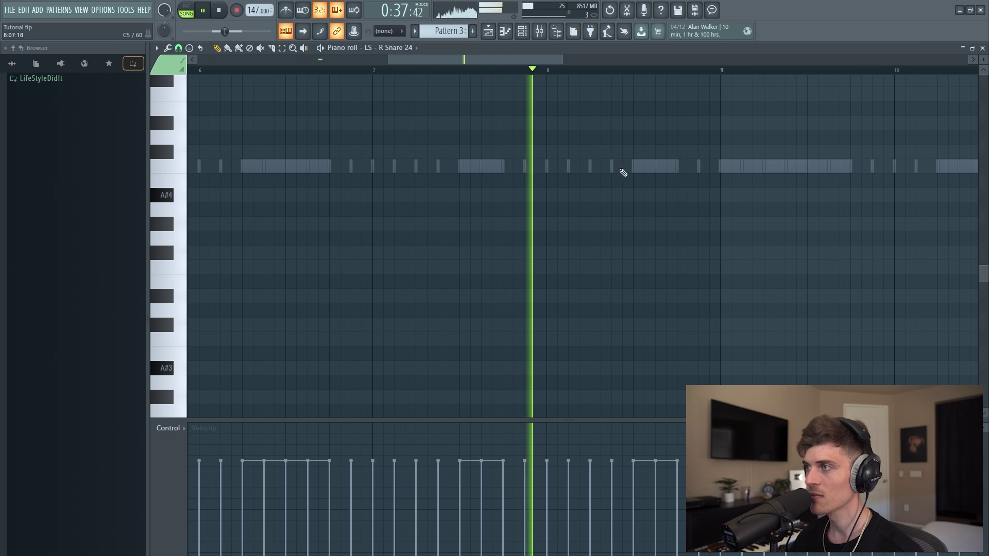
{"action": "key", "text": "space"}
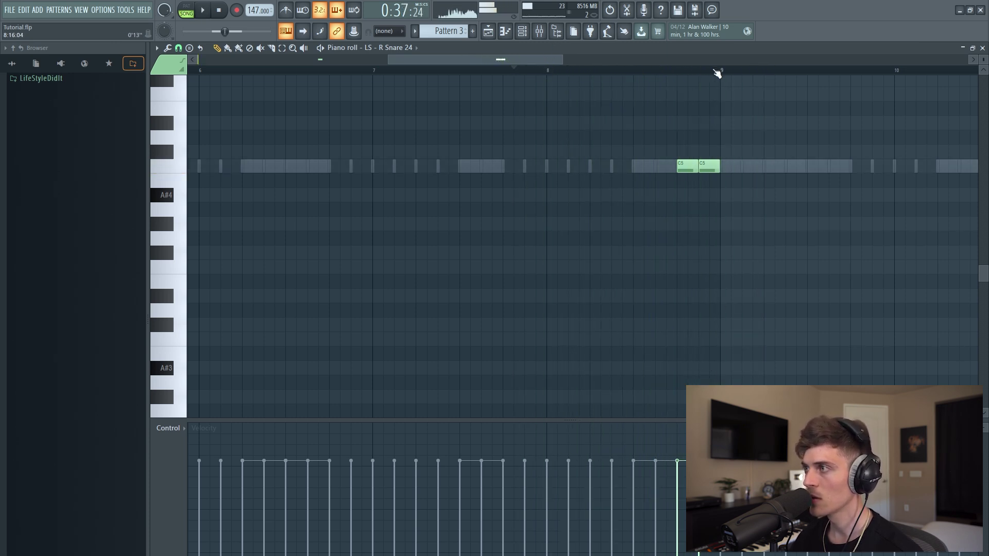
{"action": "scroll", "coordinate": [718, 74], "scroll_direction": "up", "scroll_amount": 3}
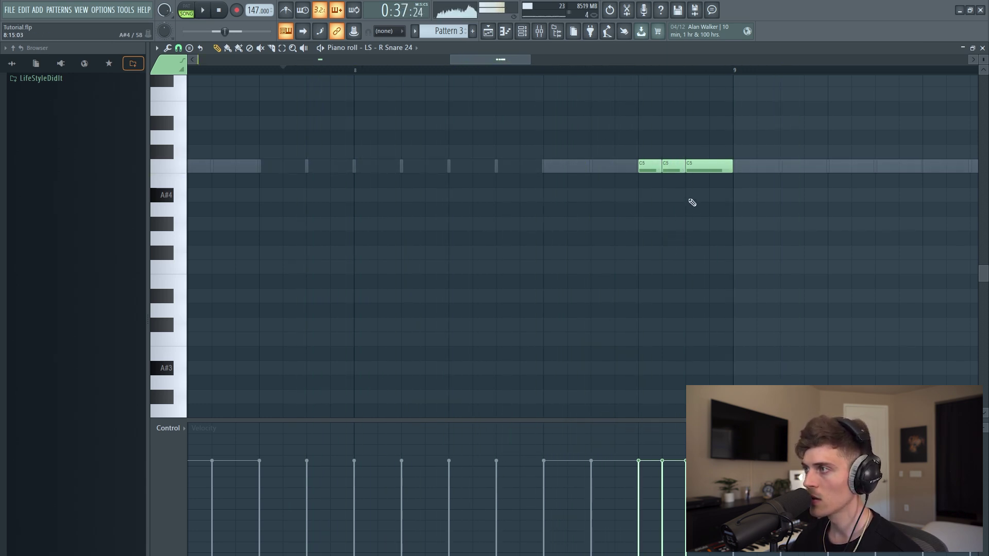
{"action": "key", "text": "space"}
Show note panning in the piano roll's lower control lane.
{"action": "left_click", "coordinate": [170, 432]}
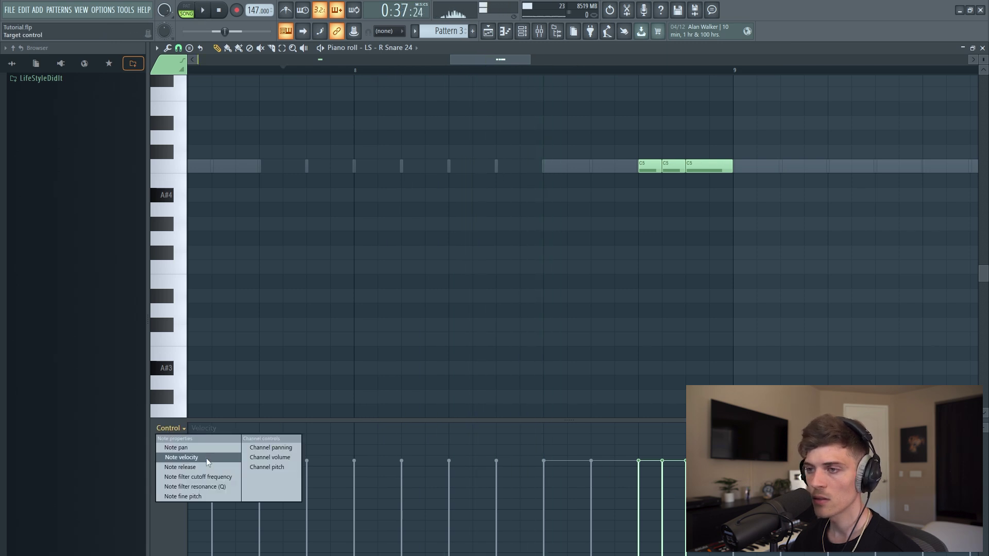
{"action": "left_click", "coordinate": [175, 448]}
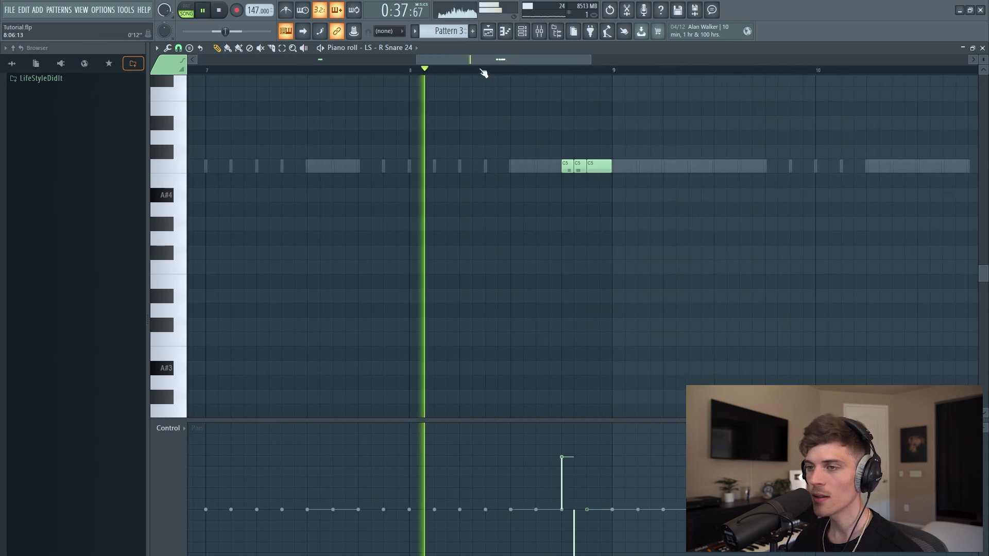
{"action": "left_click", "coordinate": [170, 431]}
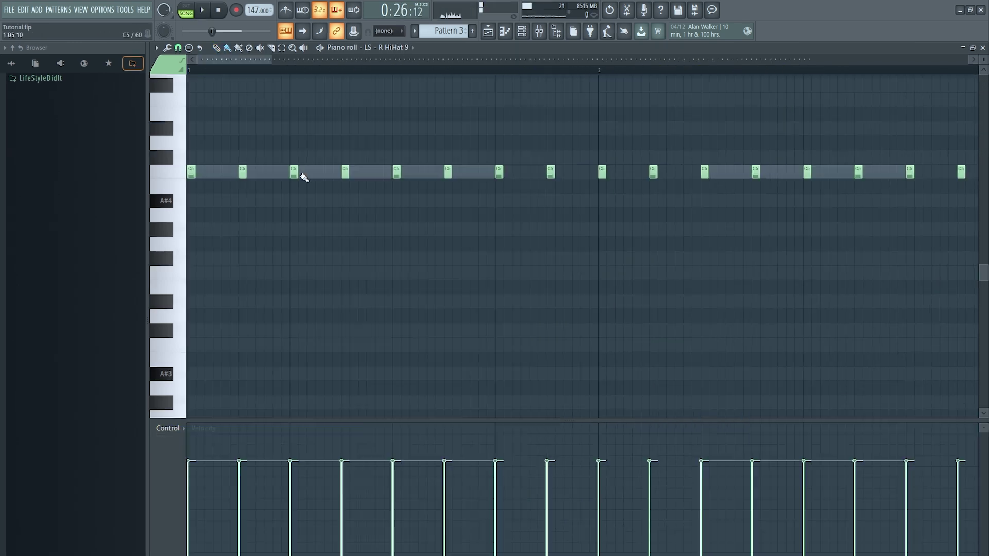
Chop a hi-hat note into a four-note roll and play the pattern.
{"action": "left_click_drag", "start_coordinate": [304, 177], "coordinate": [309, 176]}
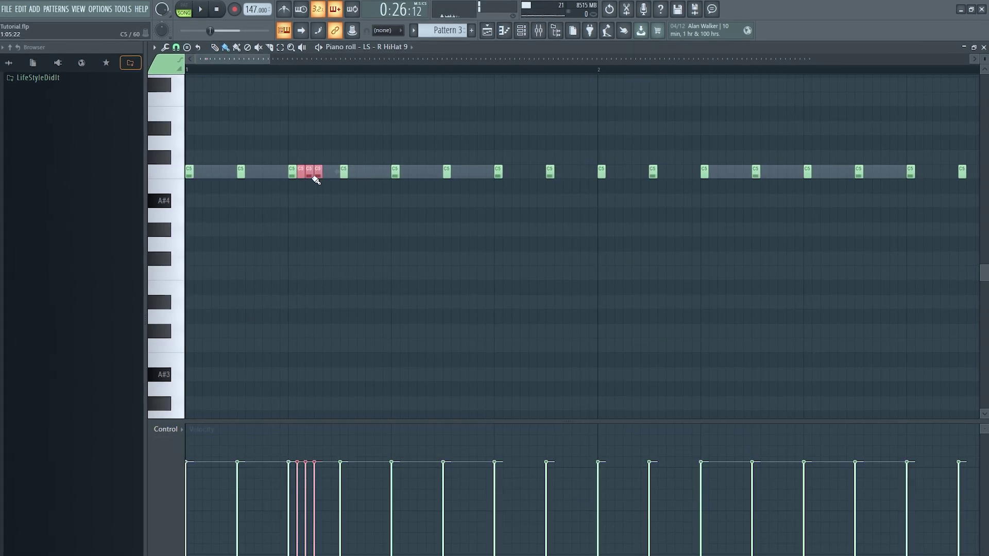
{"action": "key", "text": "space"}
{"action": "scroll", "coordinate": [268, 77], "scroll_direction": "down", "scroll_amount": 2}
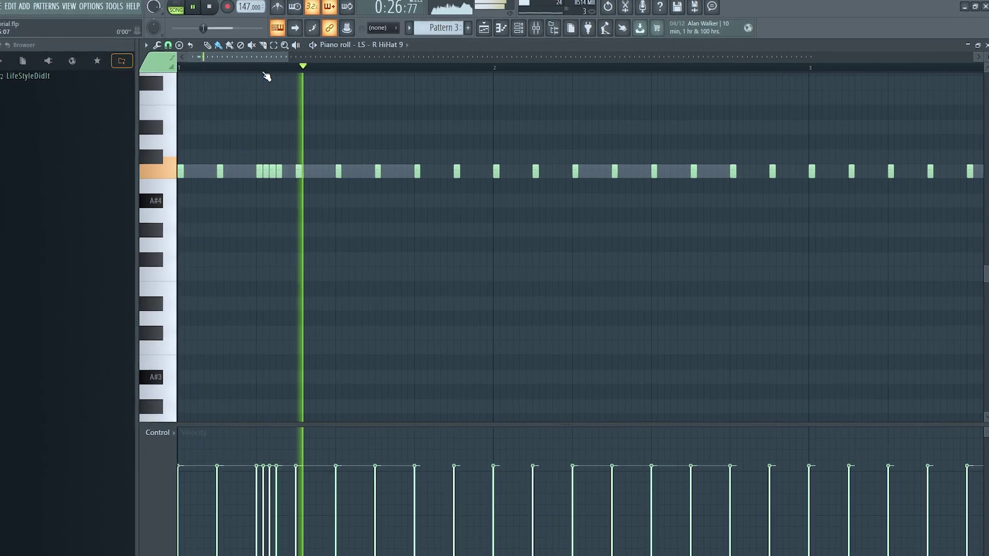
{"action": "scroll", "coordinate": [265, 77], "scroll_direction": "up", "scroll_amount": 2}
{"action": "key", "text": "space"}
{"action": "key", "text": "space"}
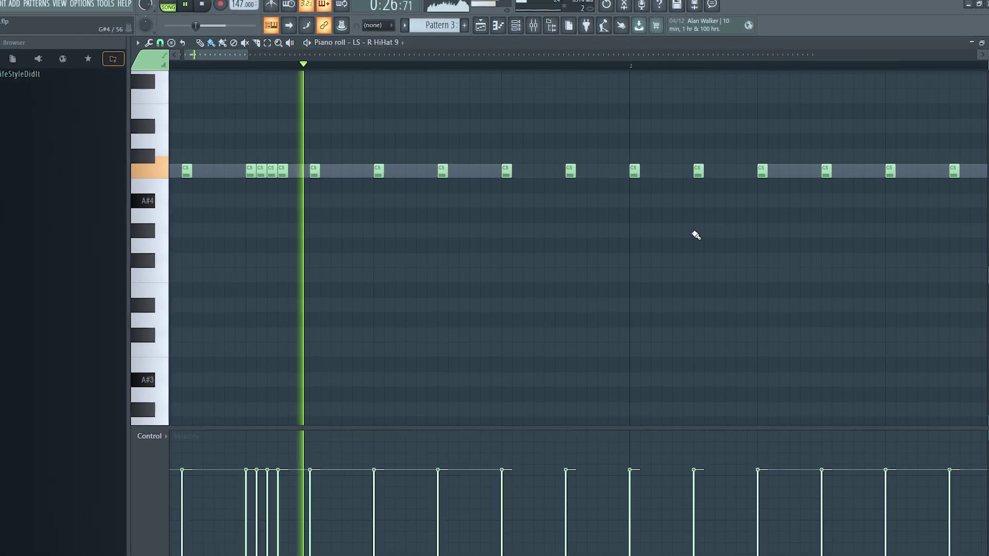
{"action": "key", "text": "ctrl+v"}
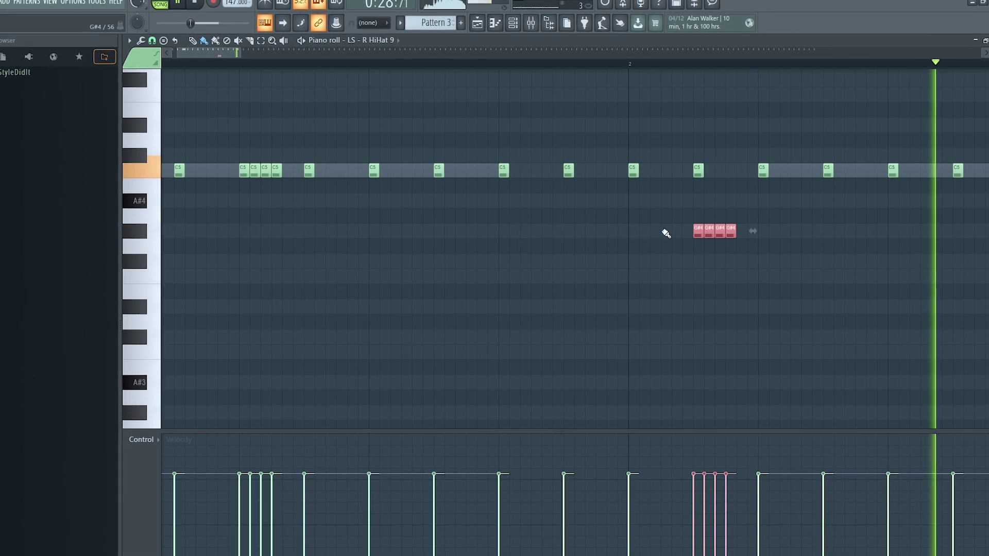
{"action": "scroll", "coordinate": [570, 70], "scroll_direction": "down", "scroll_amount": 1}
{"action": "scroll", "coordinate": [603, 71], "scroll_direction": "up", "scroll_amount": 3}
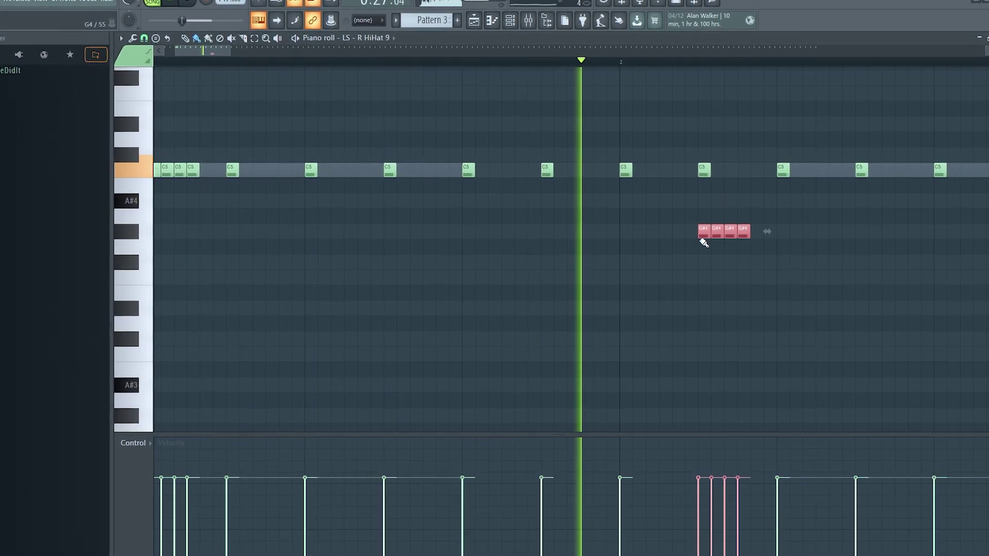
Delete the four roll notes and add two hi-hat notes just after bar 2.
{"action": "key", "text": "shift+Up"}
{"action": "key", "text": "Delete"}
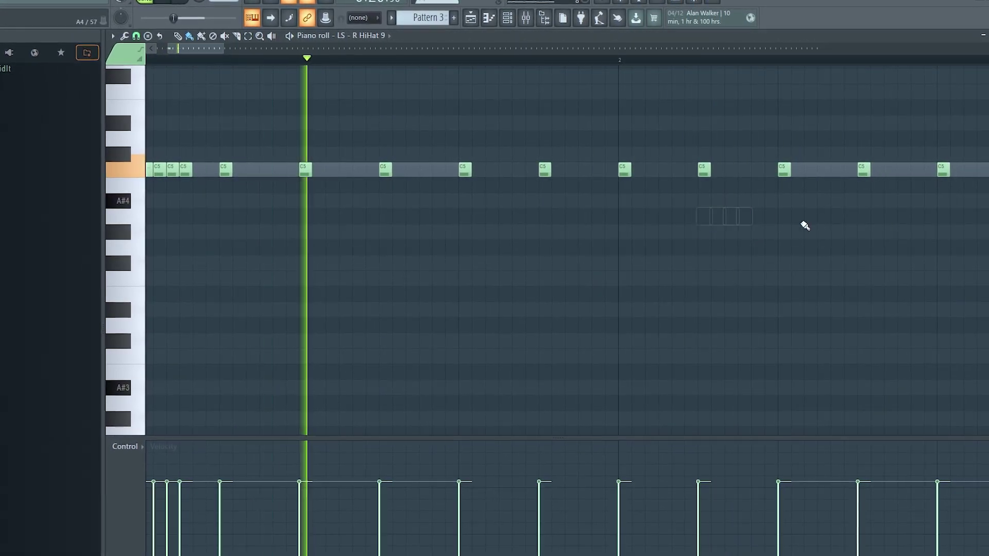
{"action": "left_click", "coordinate": [651, 169]}
{"action": "left_click", "coordinate": [678, 170]}
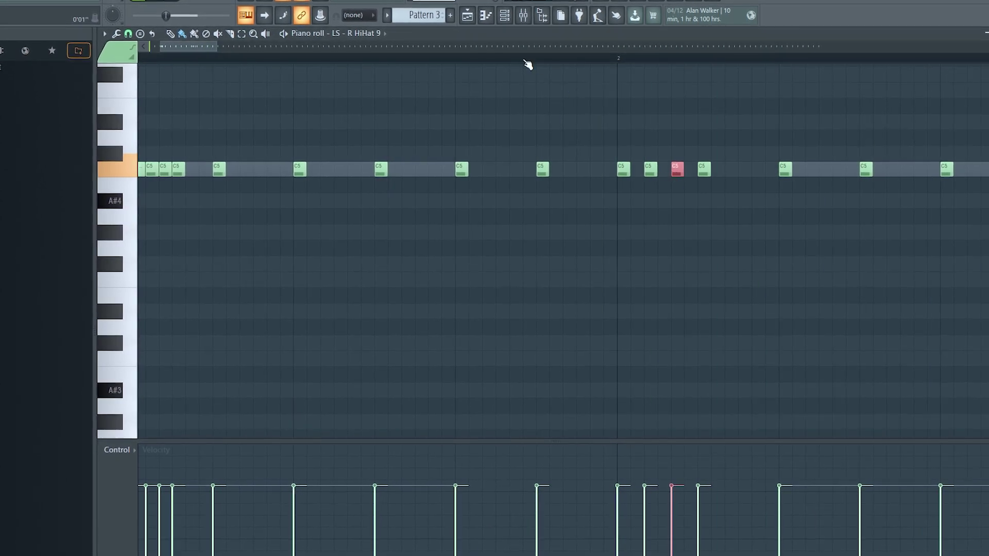
{"action": "scroll", "coordinate": [524, 62], "scroll_direction": "down", "scroll_amount": 3}
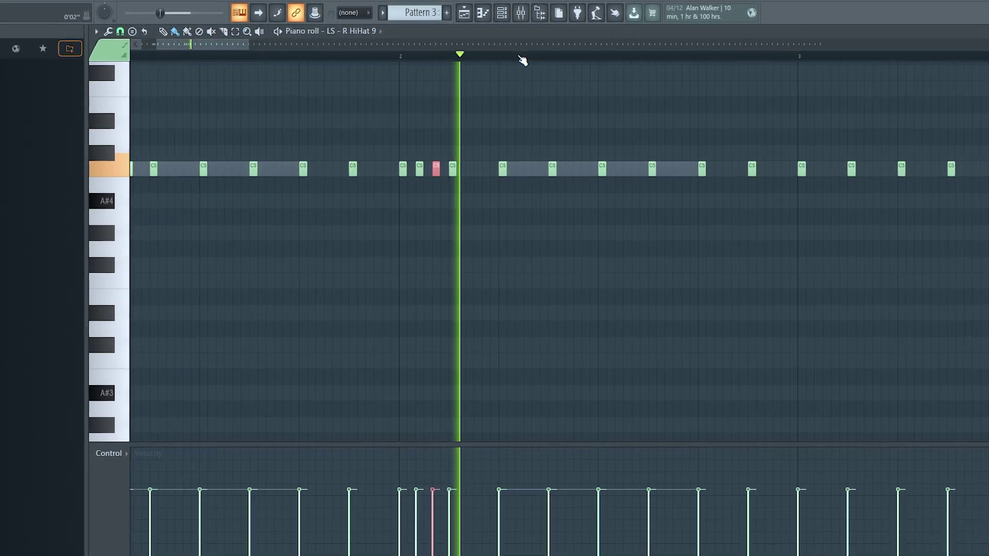
{"action": "scroll", "coordinate": [524, 61], "scroll_direction": "up", "scroll_amount": 2}
{"action": "left_click_drag", "start_coordinate": [207, 42], "coordinate": [211, 41]}
{"action": "left_click", "coordinate": [498, 329]}
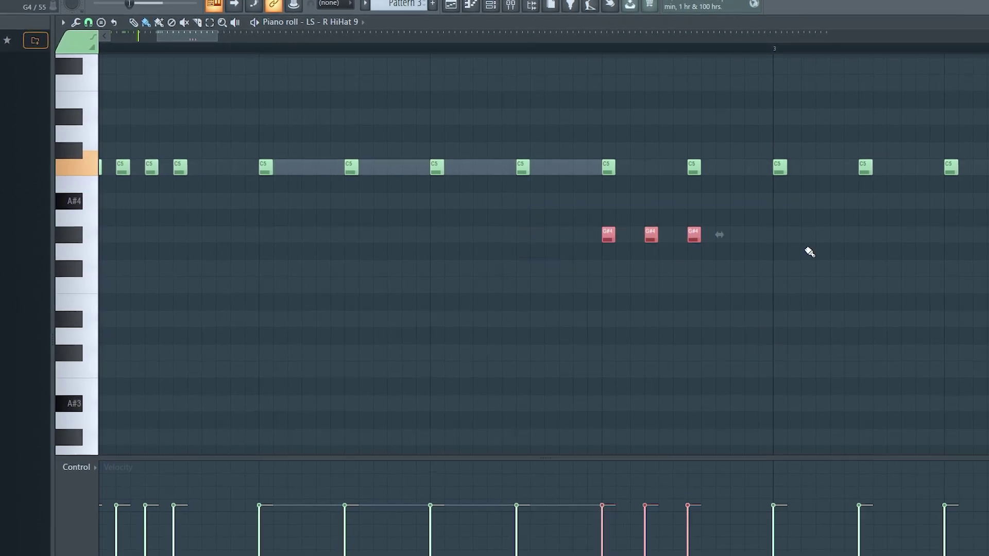
Lower three hi-hat notes to G4, stop playback and return to the channel rack.
{"action": "scroll", "coordinate": [766, 293], "scroll_direction": "down", "scroll_amount": 2}
{"action": "key", "text": "shift+Down"}
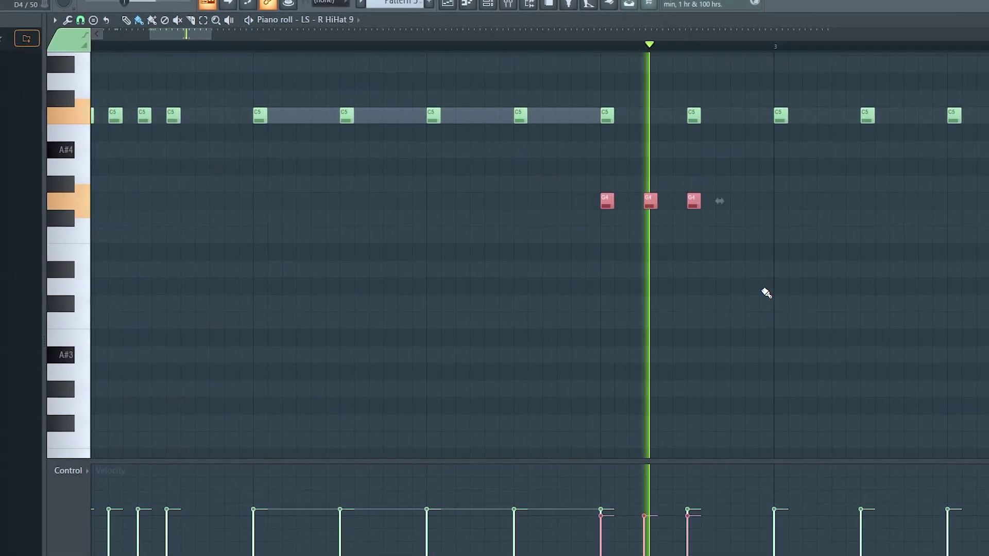
{"action": "scroll", "coordinate": [450, 47], "scroll_direction": "down", "scroll_amount": 5}
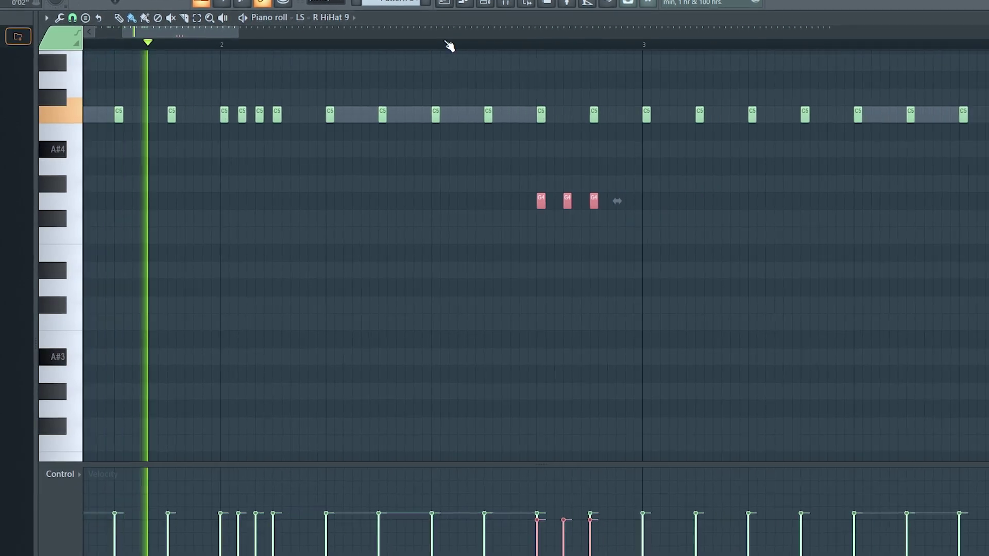
{"action": "left_click", "coordinate": [502, 213]}
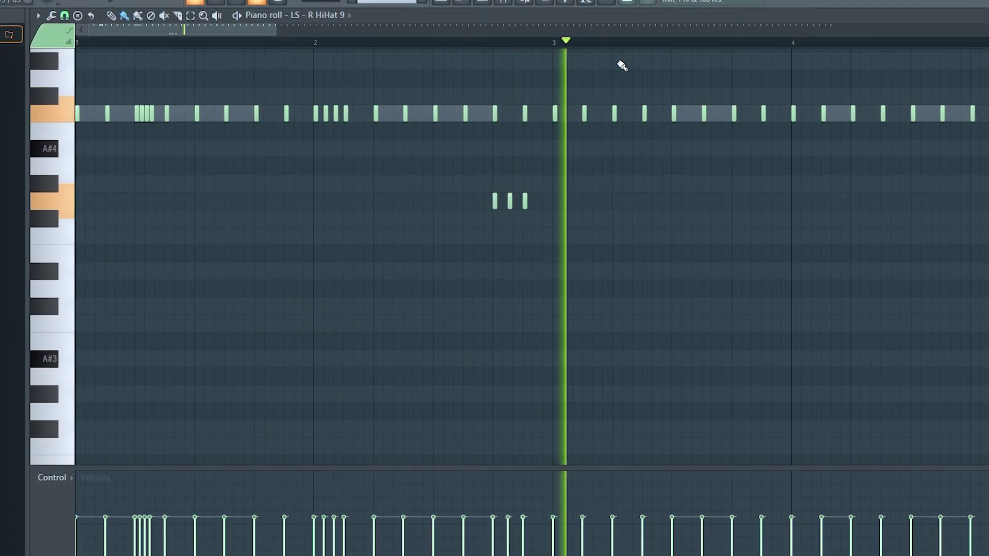
{"action": "key", "text": "space"}
{"action": "left_click", "coordinate": [486, 43]}
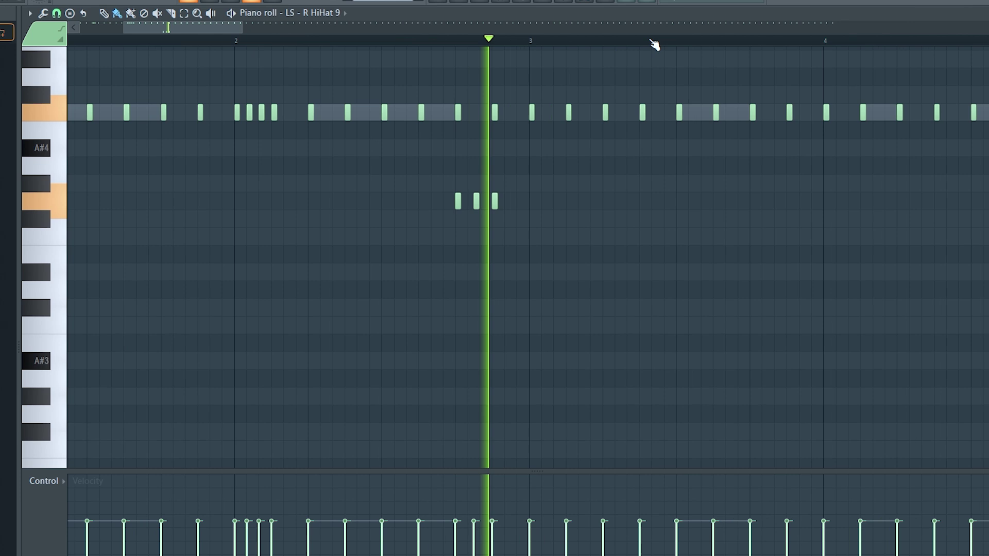
{"action": "scroll", "coordinate": [652, 44], "scroll_direction": "up", "scroll_amount": 3}
{"action": "scroll", "coordinate": [227, 37], "scroll_direction": "down", "scroll_amount": 2}
{"action": "scroll", "coordinate": [235, 40], "scroll_direction": "down", "scroll_amount": 1}
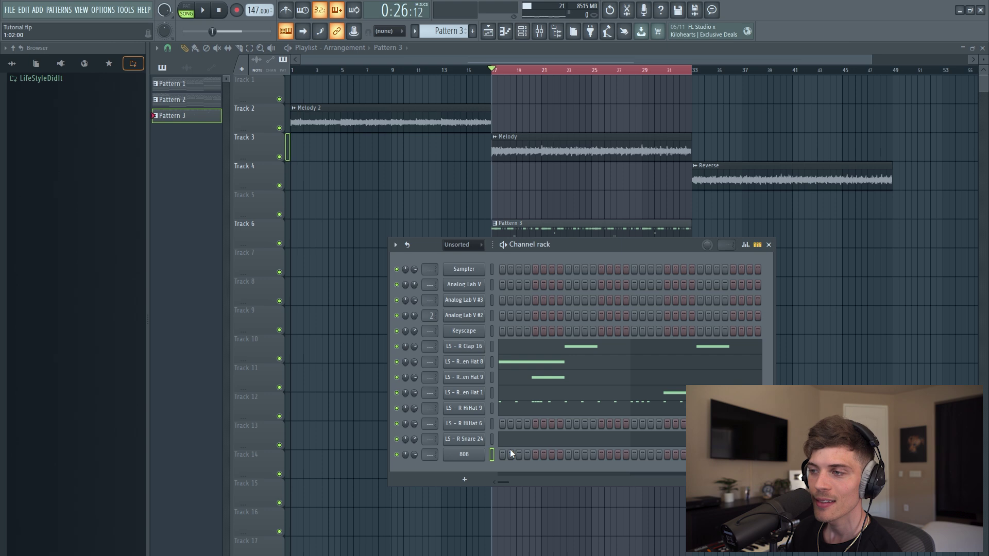
Open the 808 channel in the piano roll.
{"action": "right_click", "coordinate": [485, 455]}
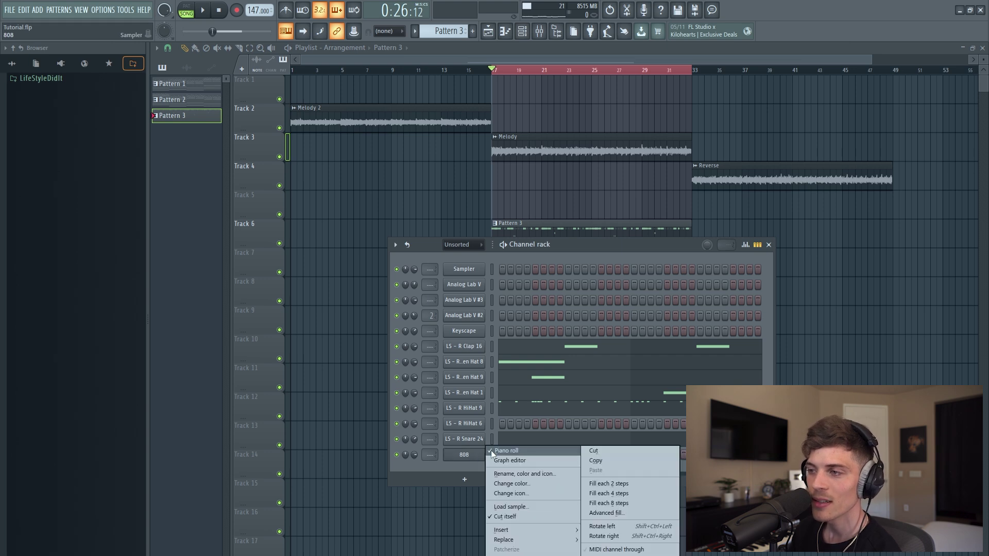
{"action": "right_click", "coordinate": [487, 454]}
{"action": "left_click", "coordinate": [498, 451]}
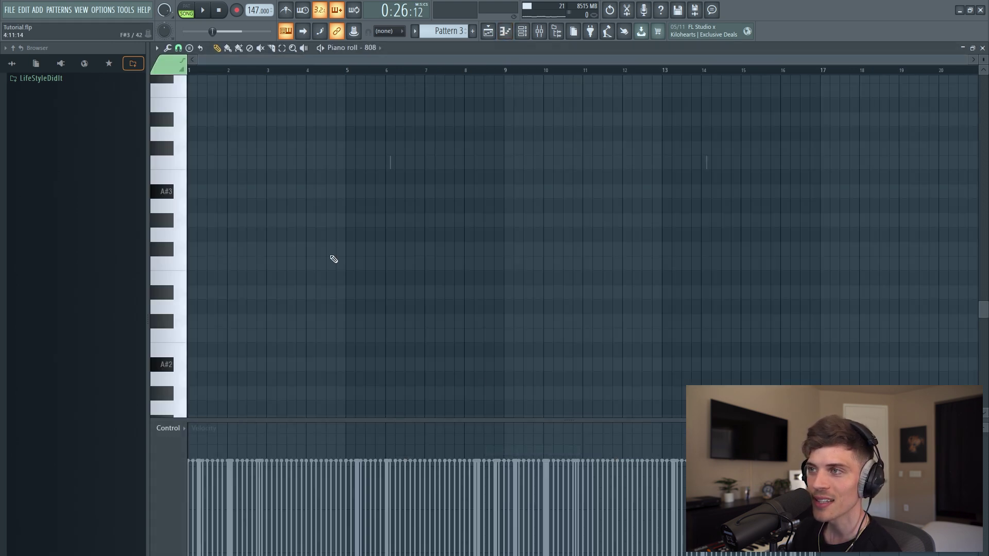
Record an 808 line of F5, A#5 and A#4 notes with a count-in.
{"action": "scroll", "coordinate": [512, 193], "scroll_direction": "down", "scroll_amount": 2}
{"action": "key", "text": "space"}
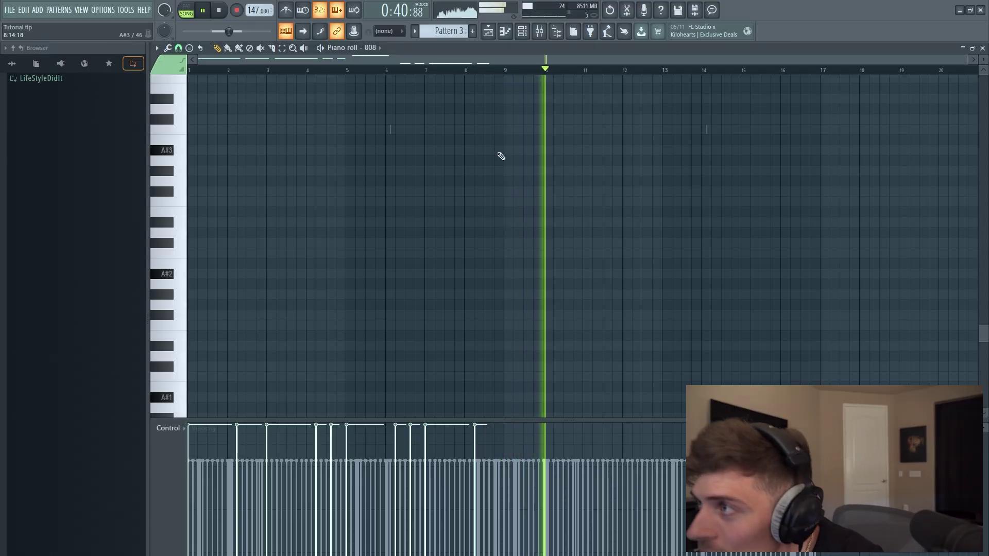
{"action": "scroll", "coordinate": [501, 156], "scroll_direction": "up", "scroll_amount": 5}
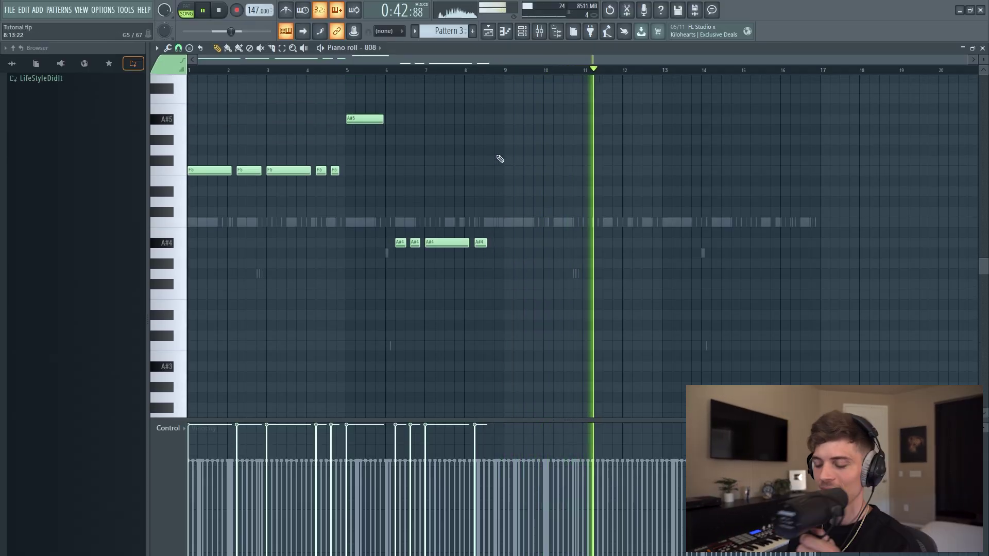
{"action": "scroll", "coordinate": [499, 158], "scroll_direction": "up", "scroll_amount": 1}
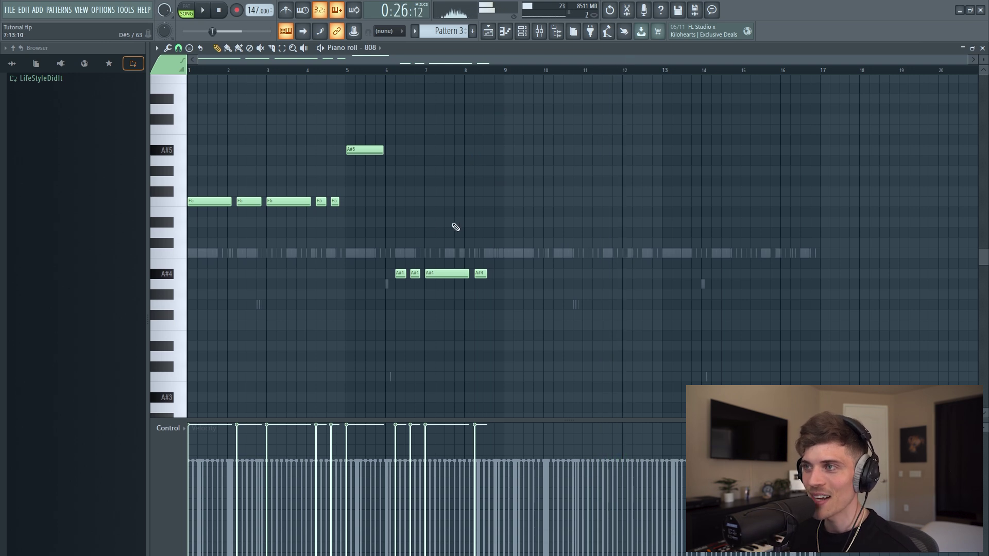
{"action": "scroll", "coordinate": [456, 227], "scroll_direction": "up", "scroll_amount": 1}
{"action": "scroll", "coordinate": [332, 75], "scroll_direction": "up", "scroll_amount": 4}
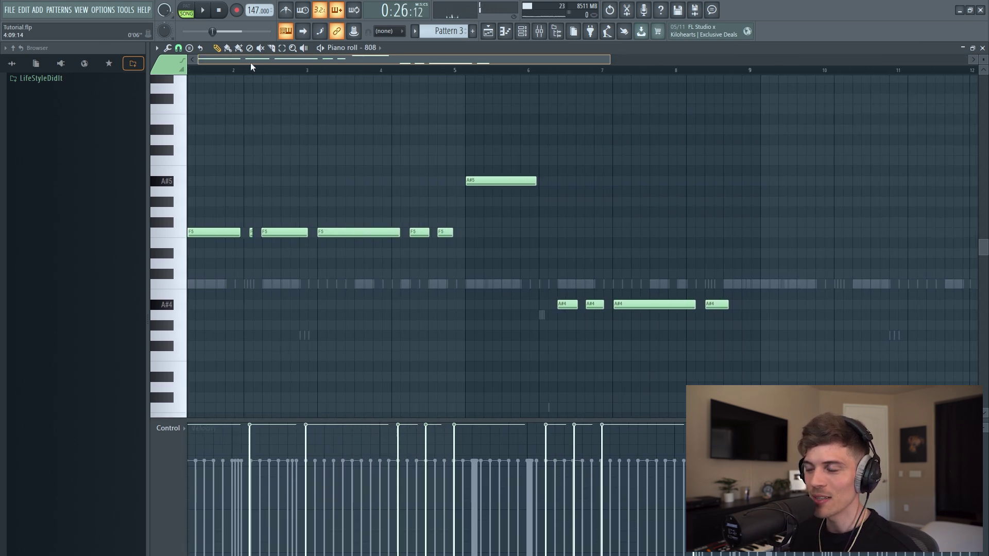
{"action": "scroll", "coordinate": [405, 257], "scroll_direction": "down", "scroll_amount": 9}
{"action": "scroll", "coordinate": [405, 257], "scroll_direction": "up", "scroll_amount": 9}
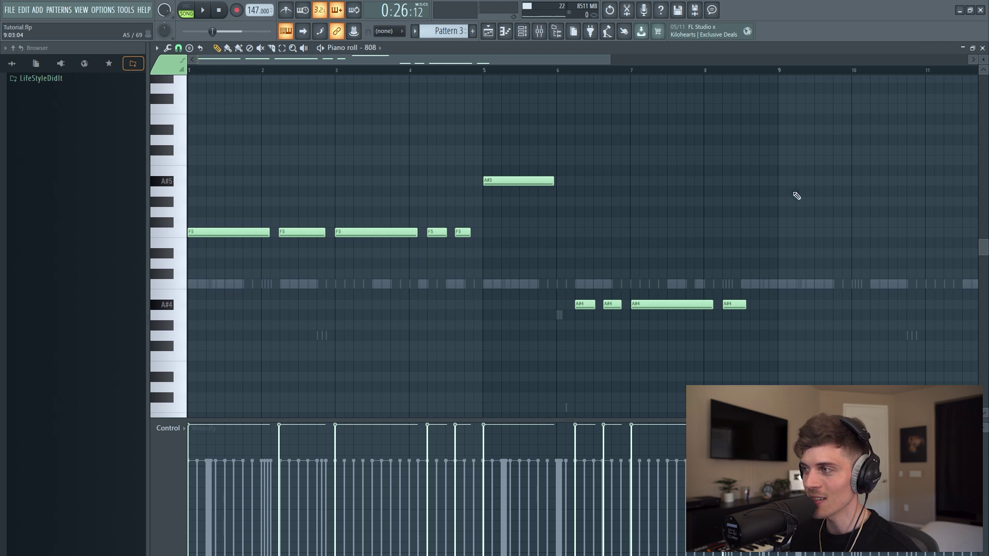
{"action": "key", "text": "ctrl+a"}
{"action": "left_click", "coordinate": [336, 175]}
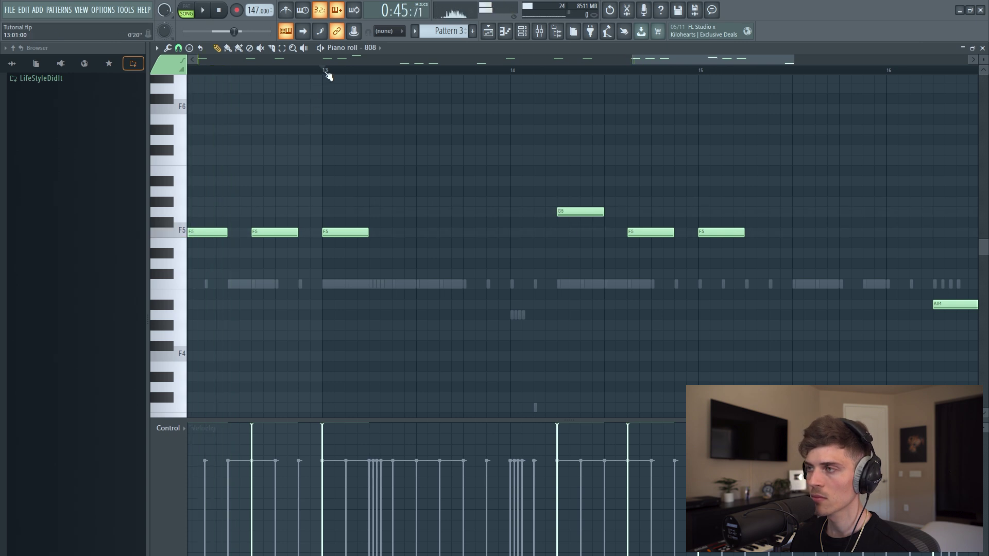
Add an F5 note at bar 14 and a C#5 note above the F5 line.
{"action": "key", "text": "space"}
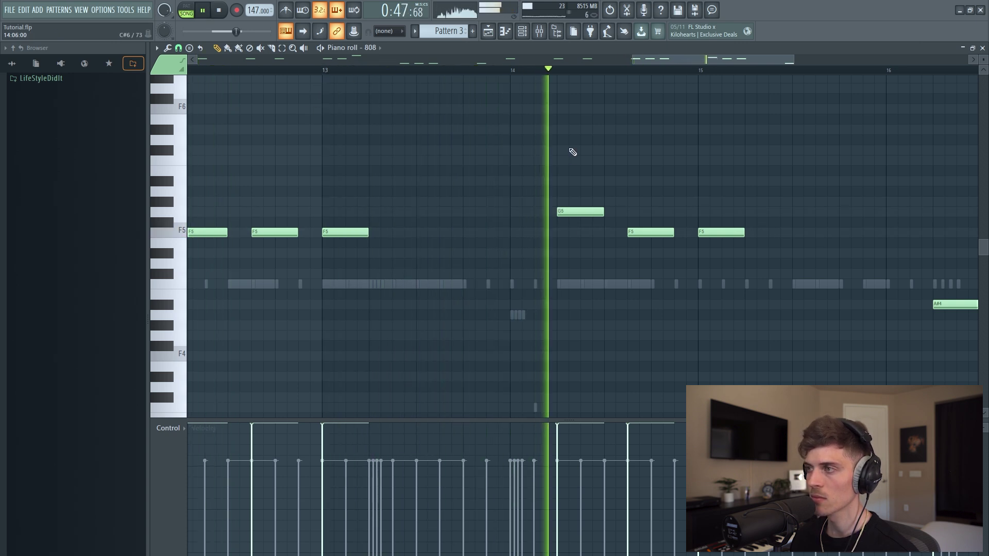
{"action": "left_click", "coordinate": [568, 201]}
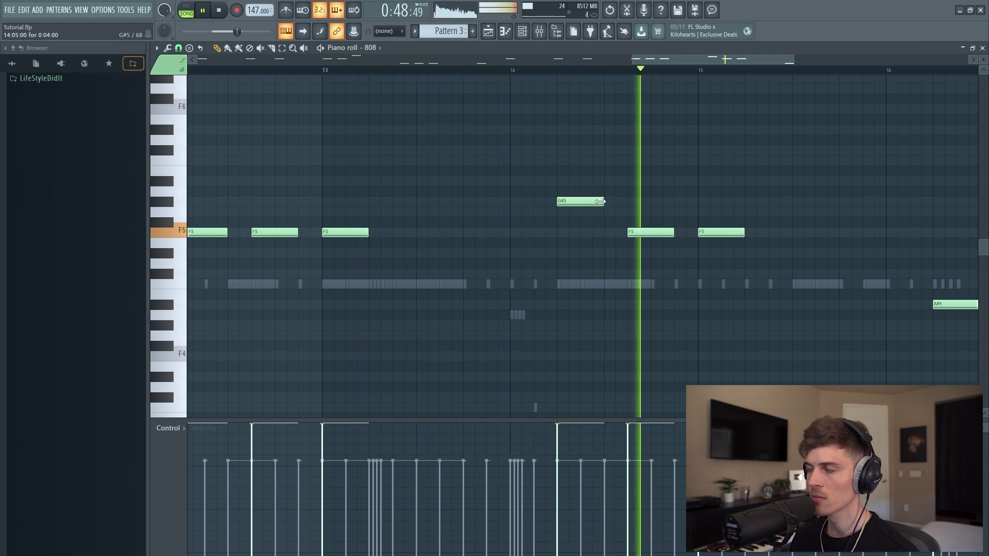
{"action": "left_click_drag", "start_coordinate": [579, 202], "coordinate": [578, 233]}
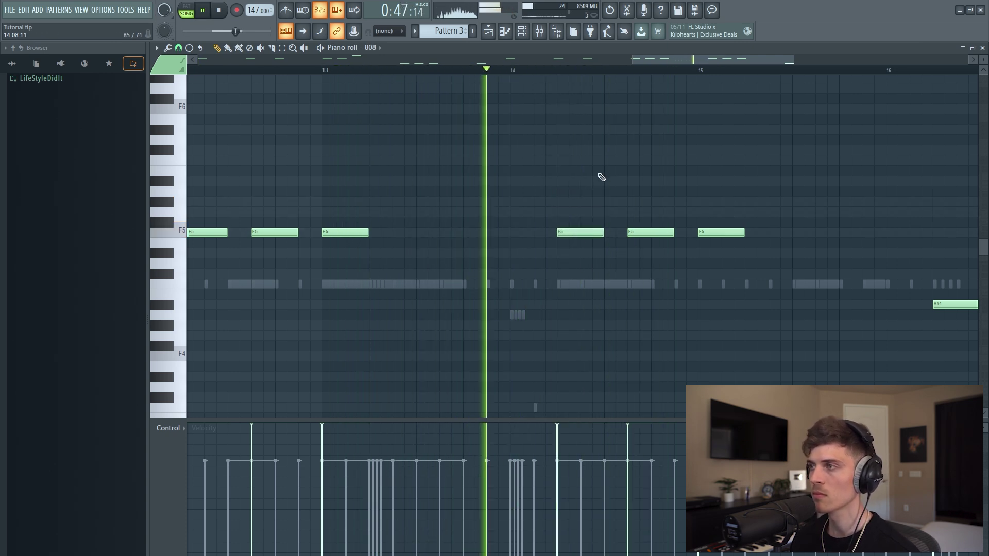
{"action": "left_click", "coordinate": [607, 161]}
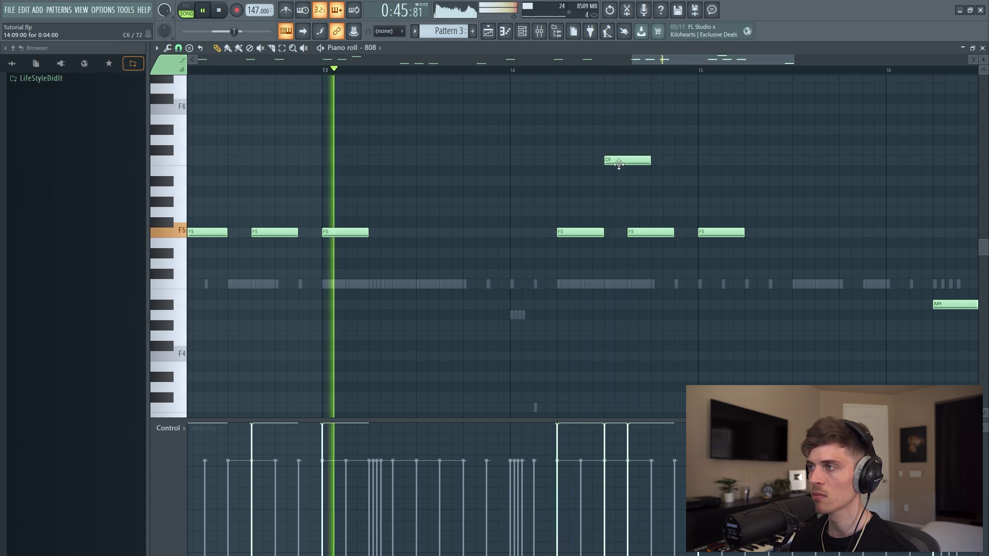
{"action": "left_click_drag", "start_coordinate": [620, 161], "coordinate": [619, 151]}
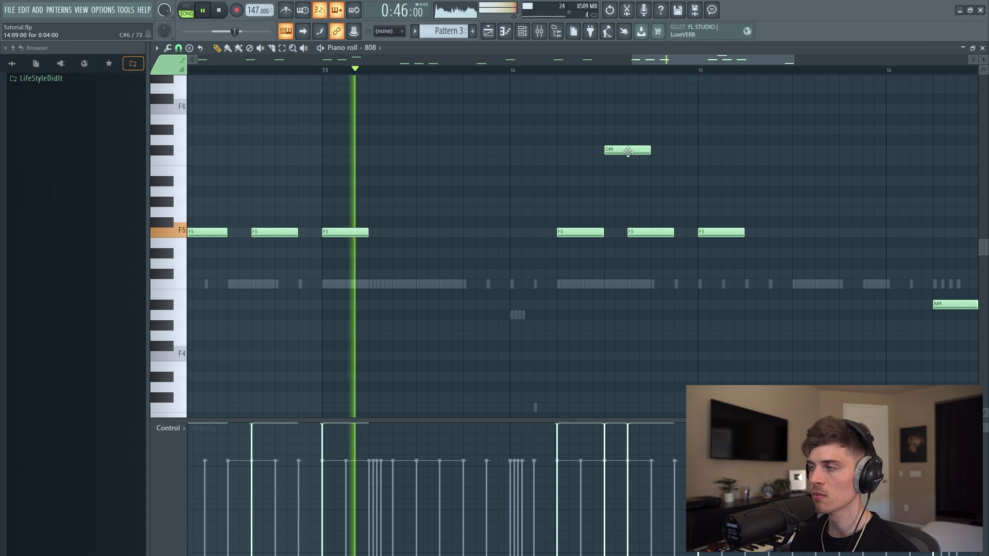
{"action": "left_click", "coordinate": [628, 149]}
{"action": "key", "text": "ctrl+Down"}
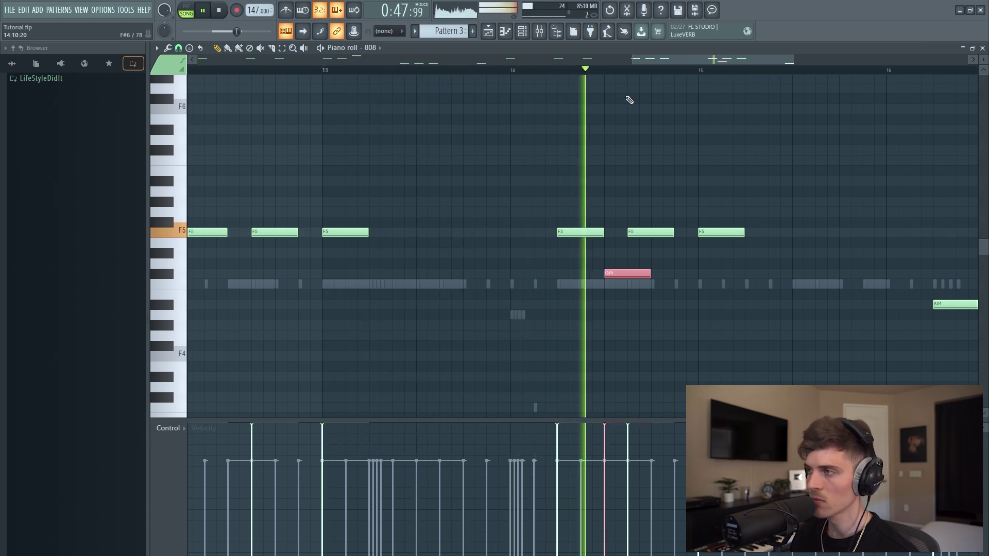
{"action": "key", "text": "space"}
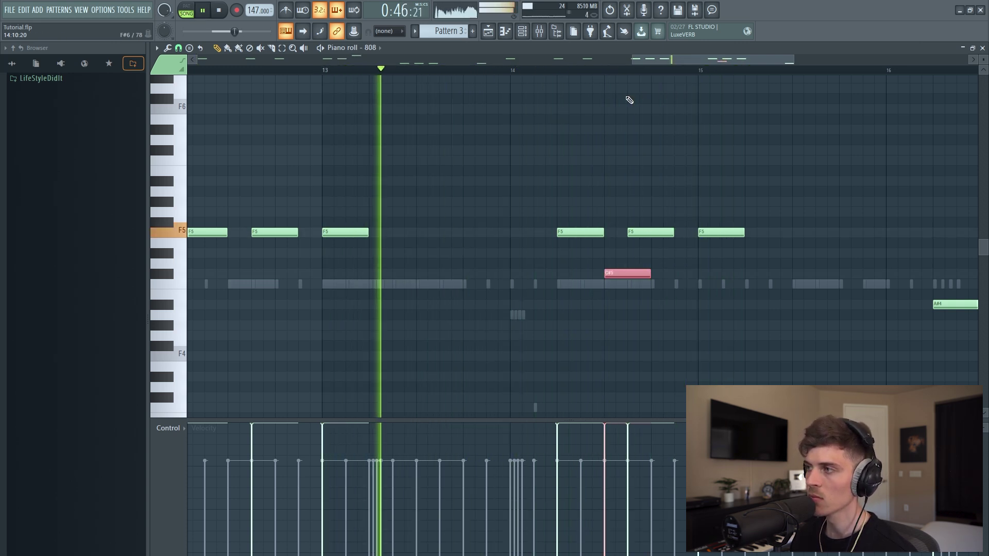
Delete the bar-14 F5 note and shorten the C#5 note.
{"action": "right_click", "coordinate": [579, 232]}
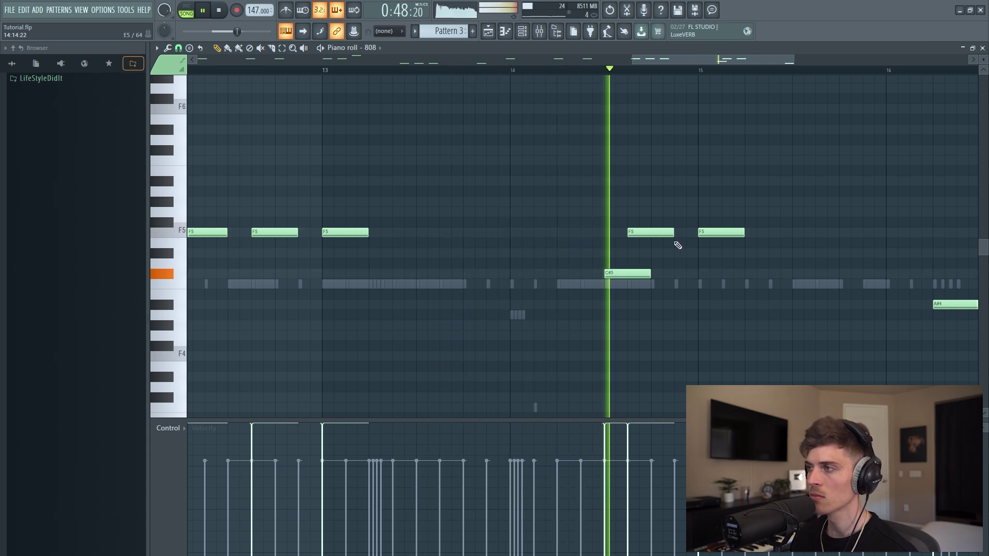
{"action": "key", "text": "space"}
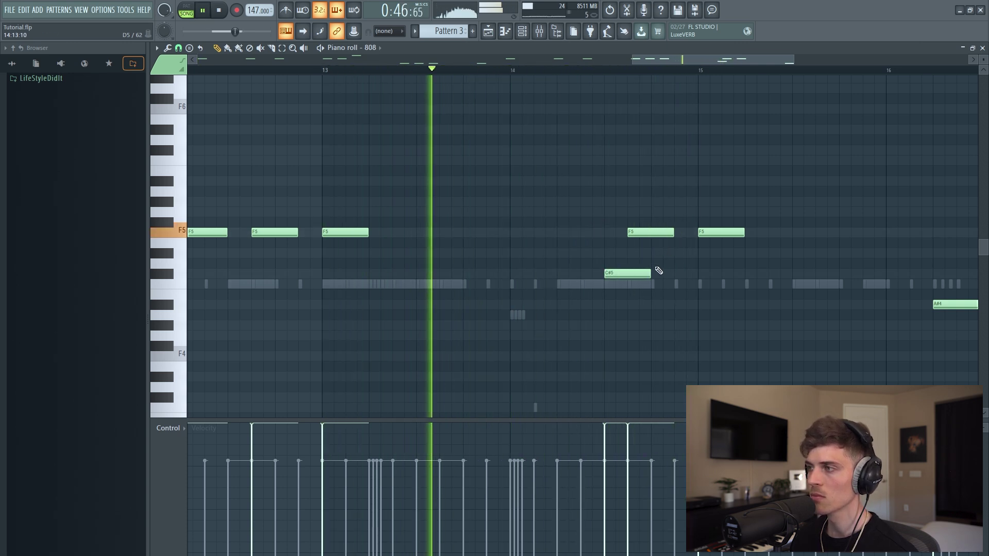
{"action": "left_click_drag", "start_coordinate": [650, 273], "coordinate": [630, 292]}
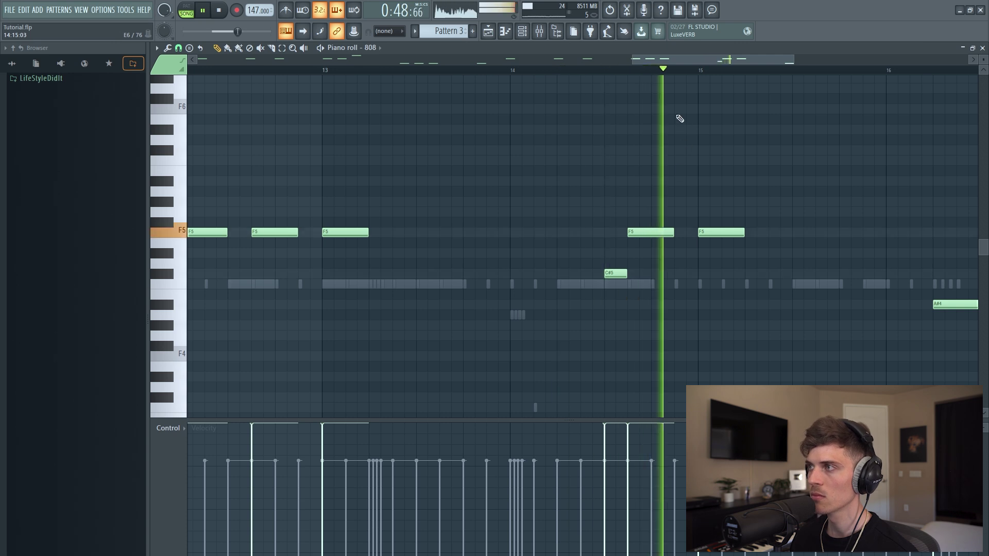
{"action": "scroll", "coordinate": [666, 73], "scroll_direction": "down", "scroll_amount": 4}
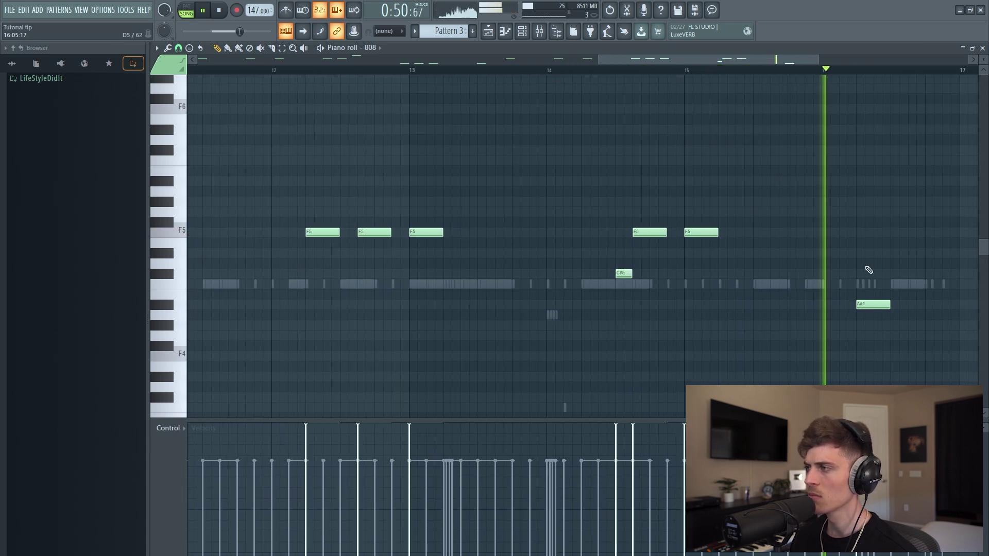
{"action": "key", "text": "space"}
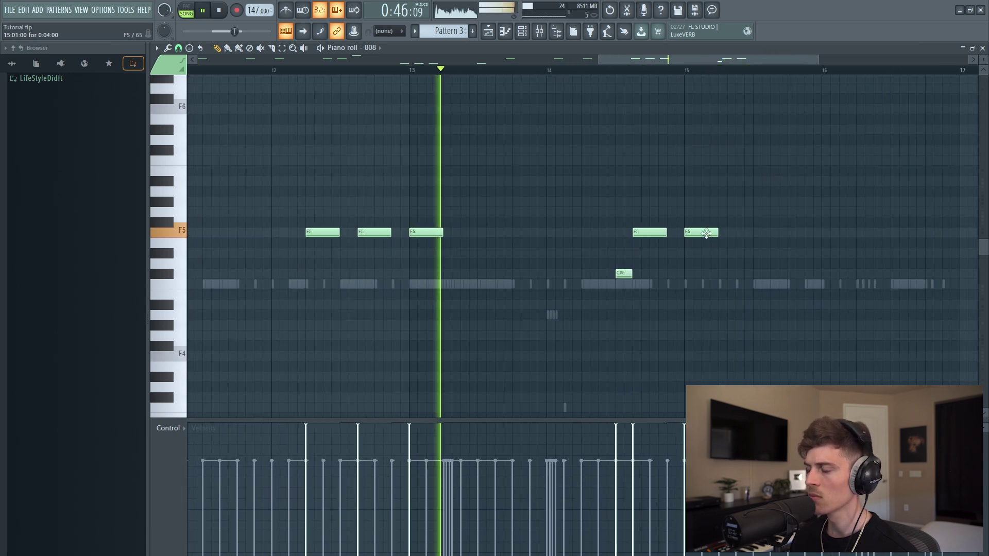
Add an F5 note near bar 16 and replay the section from bar 13.
{"action": "left_click", "coordinate": [873, 304]}
{"action": "left_click_drag", "start_coordinate": [868, 308], "coordinate": [868, 234]}
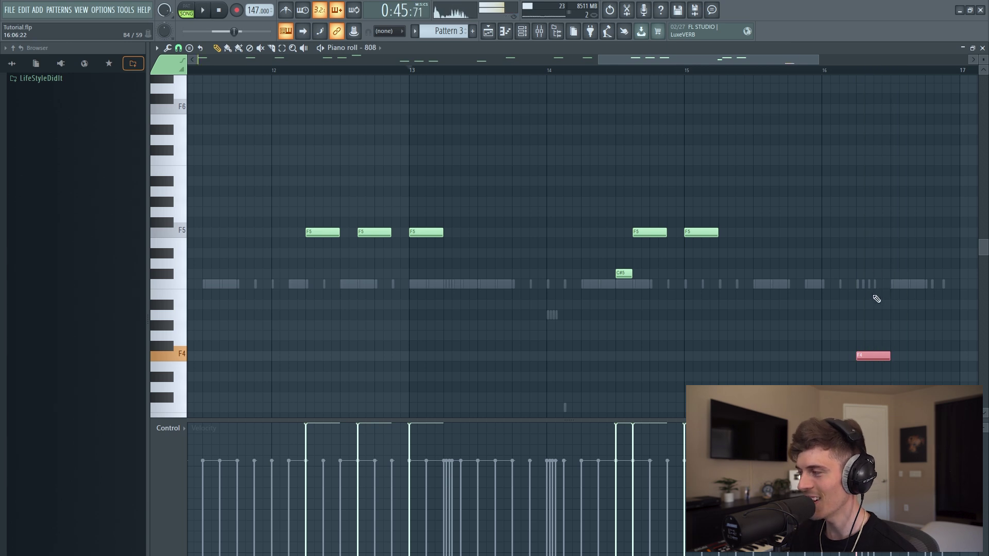
{"action": "key", "text": "space"}
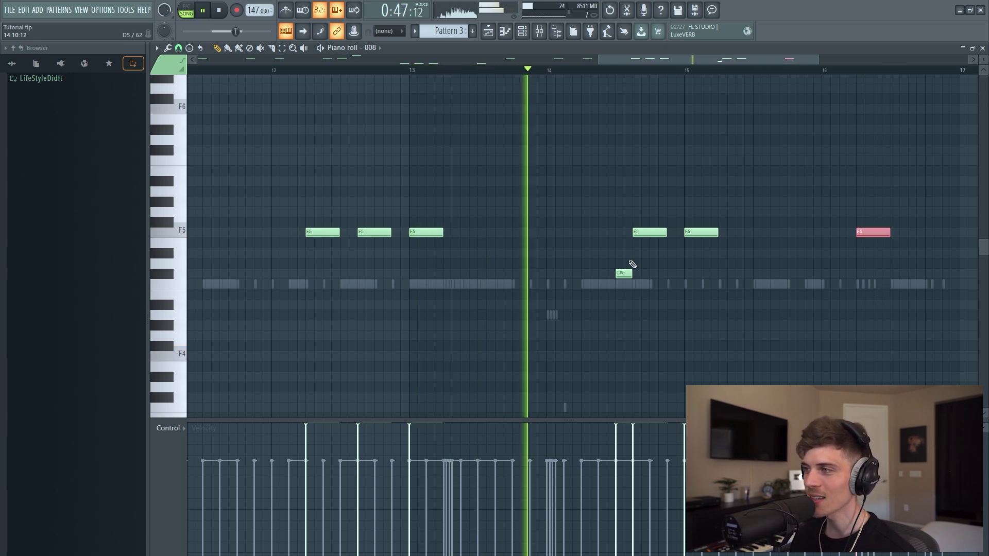
{"action": "left_click", "coordinate": [649, 317]}
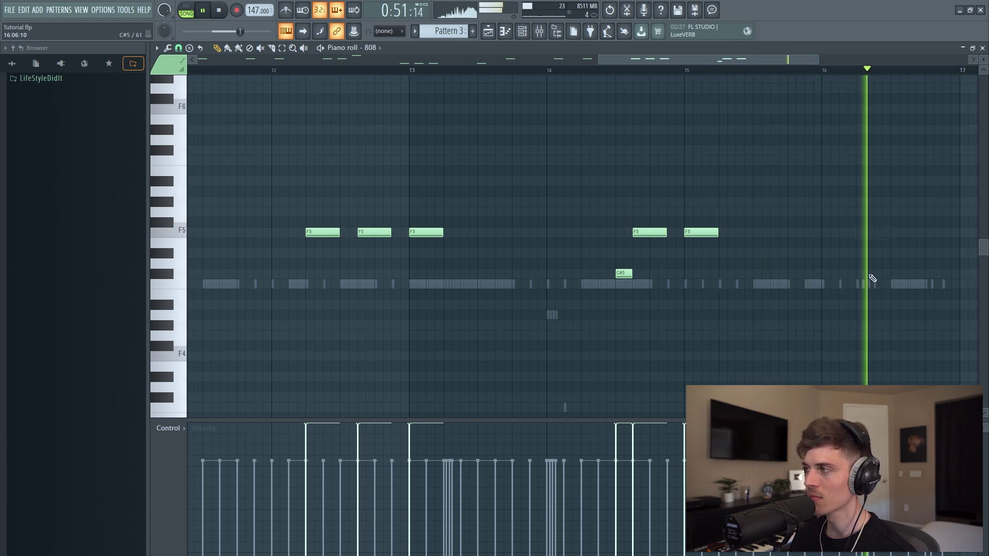
{"action": "key", "text": "space"}
Try a C#5 test note near bar 8, remove it, and return to the Playlist.
{"action": "key", "text": "ctrl+z"}
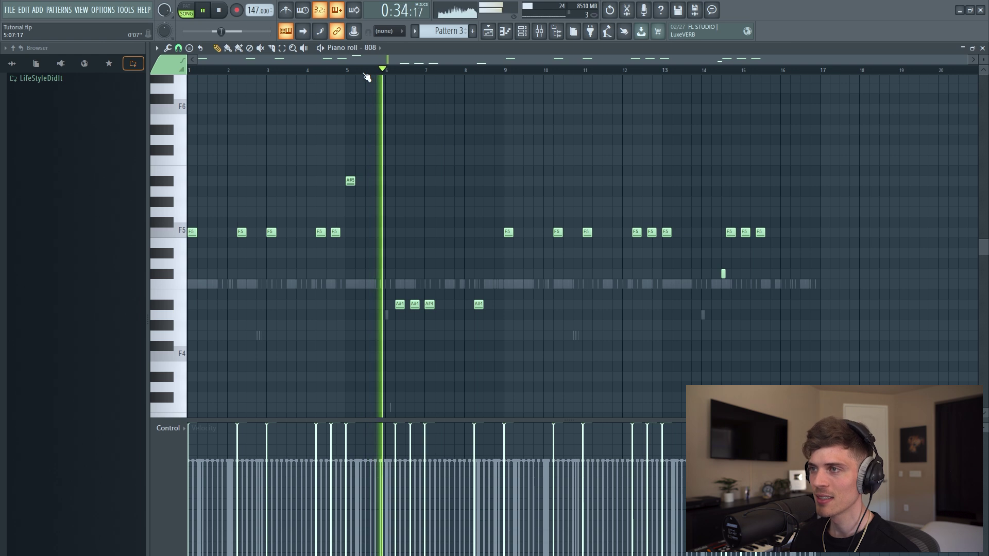
{"action": "scroll", "coordinate": [366, 77], "scroll_direction": "up", "scroll_amount": 4}
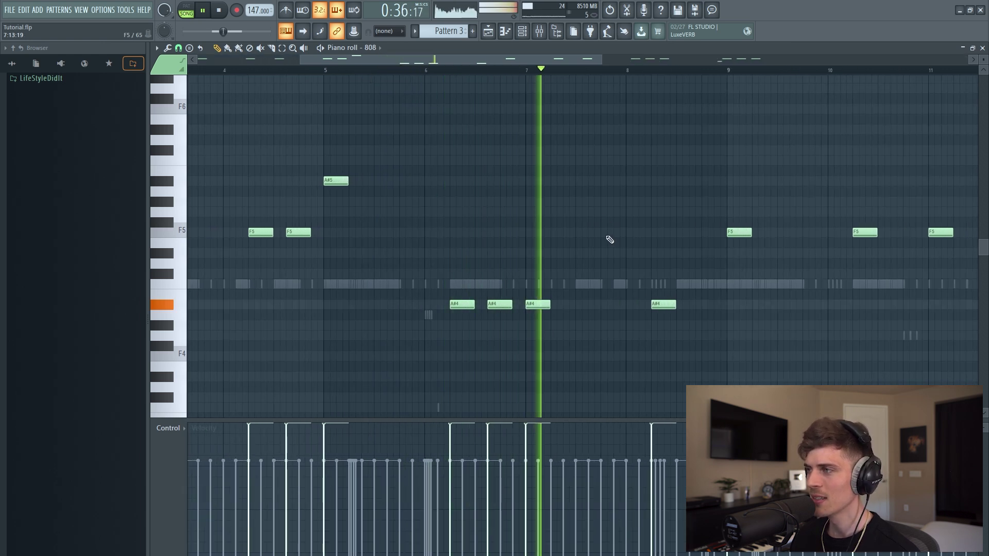
{"action": "left_click", "coordinate": [648, 273]}
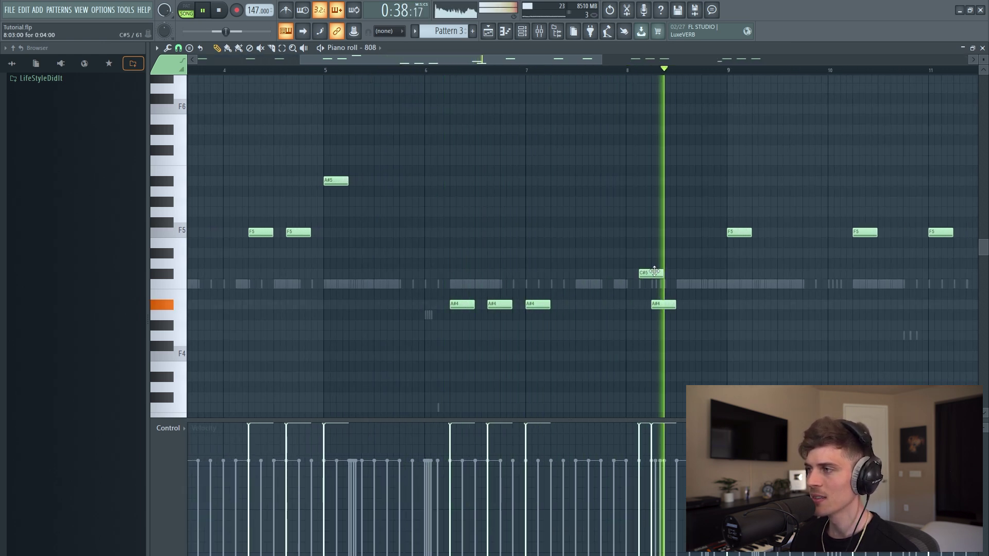
{"action": "right_click", "coordinate": [654, 273]}
{"action": "scroll", "coordinate": [575, 74], "scroll_direction": "down", "scroll_amount": 3}
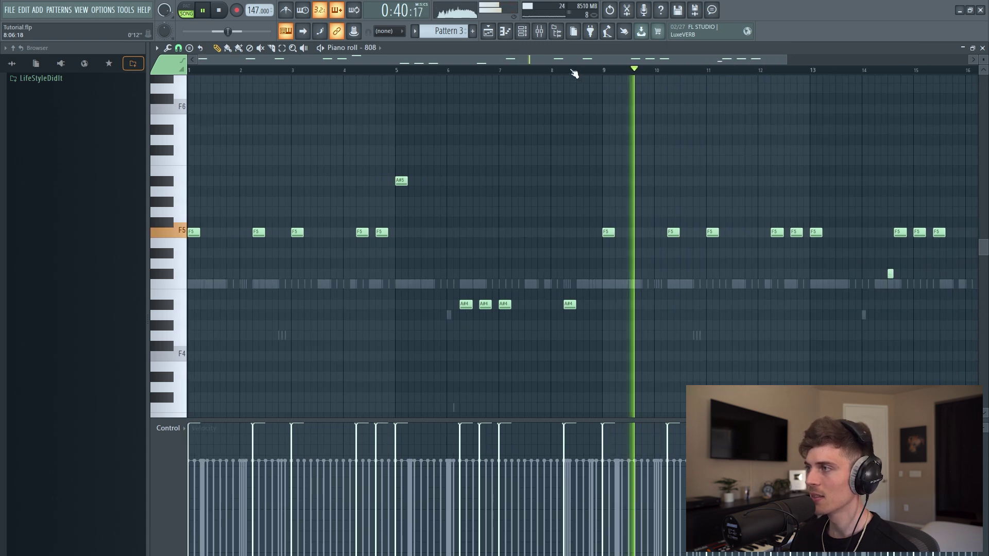
{"action": "scroll", "coordinate": [783, 72], "scroll_direction": "up", "scroll_amount": 5}
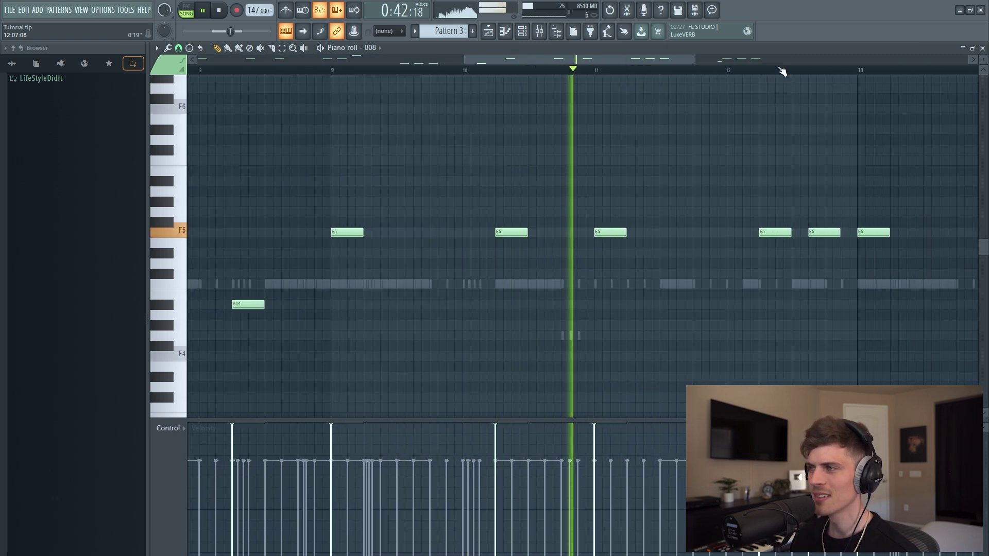
{"action": "scroll", "coordinate": [783, 71], "scroll_direction": "down", "scroll_amount": 1}
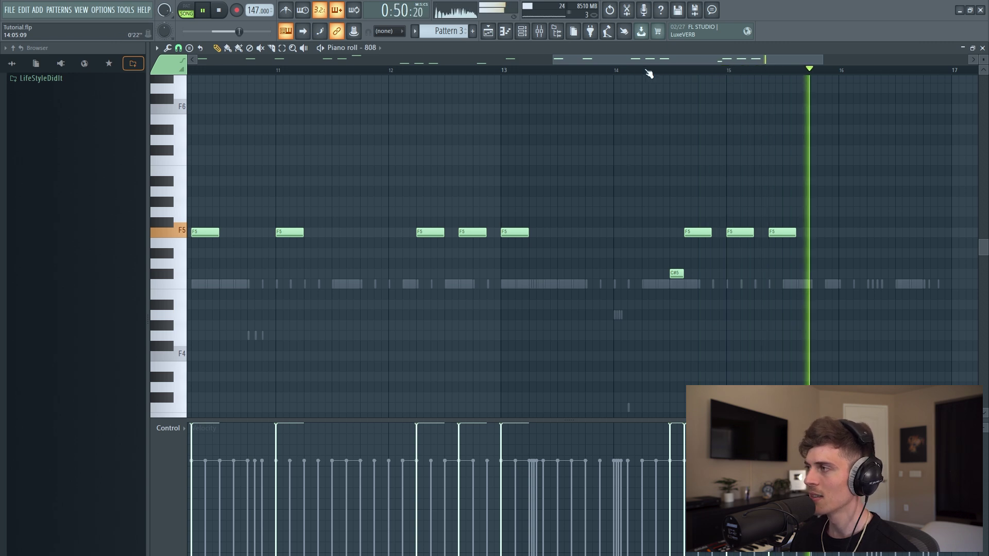
{"action": "scroll", "coordinate": [649, 74], "scroll_direction": "down", "scroll_amount": 3}
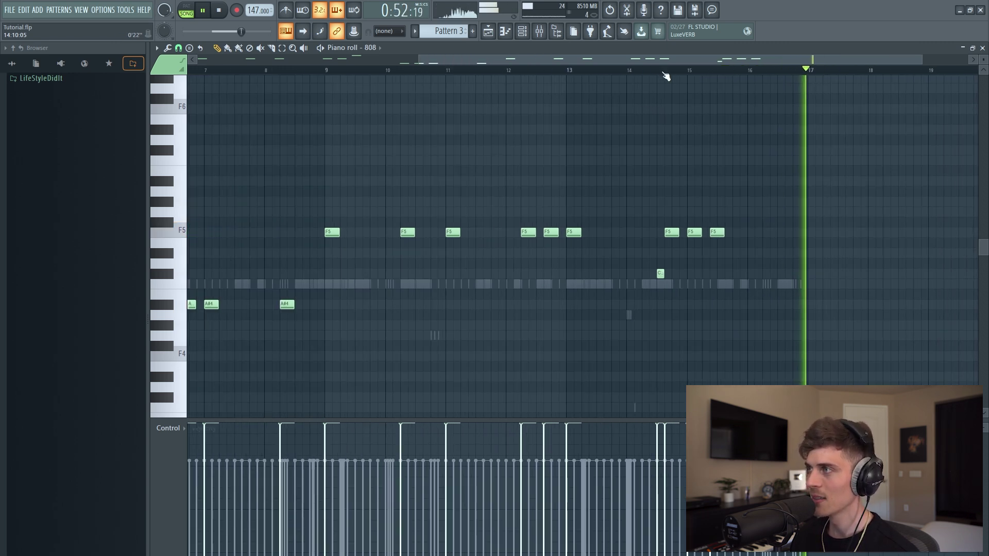
{"action": "key", "text": "F5"}
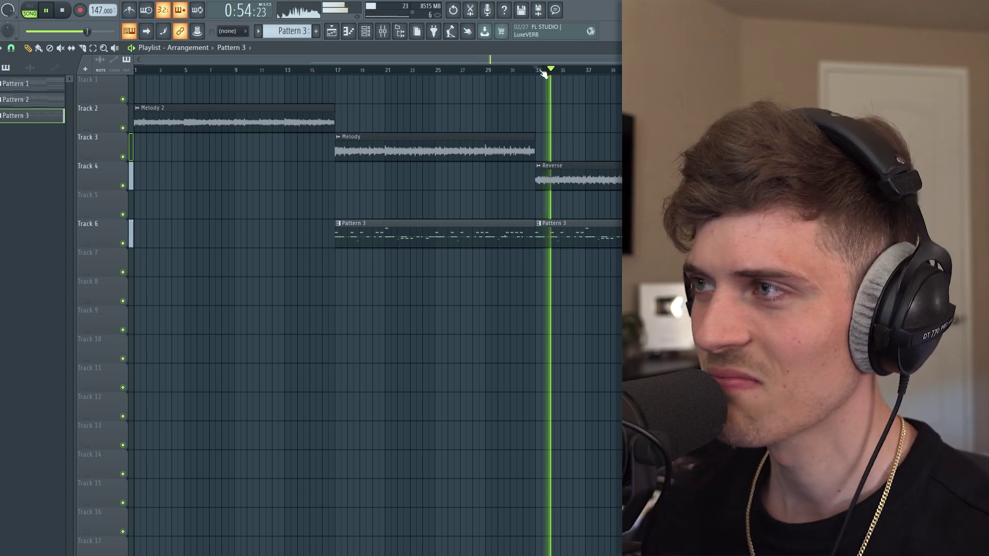
Check the Melody clip's settings, then open the Reverse clip's settings with Reverse enabled.
{"action": "double_click", "coordinate": [505, 150]}
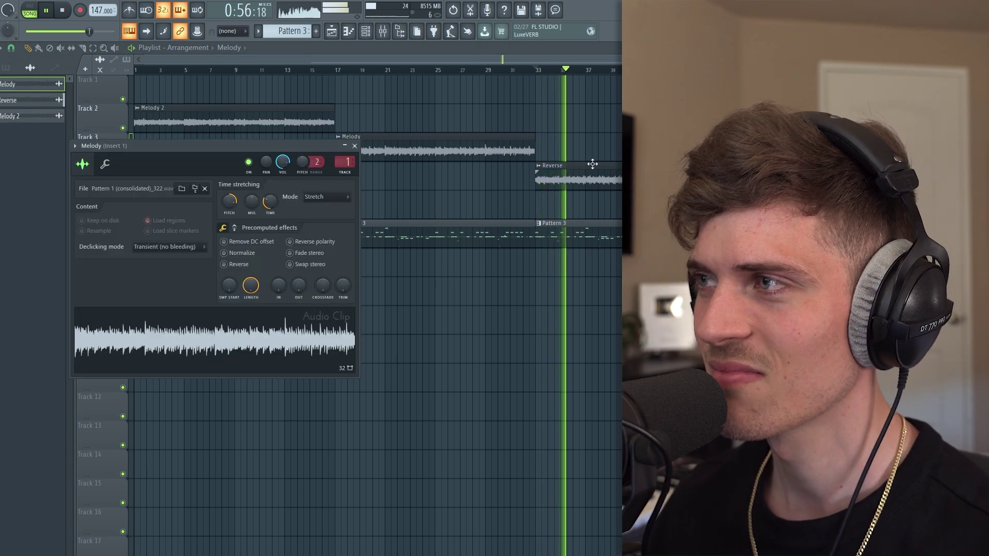
{"action": "key", "text": "Escape"}
{"action": "double_click", "coordinate": [603, 169]}
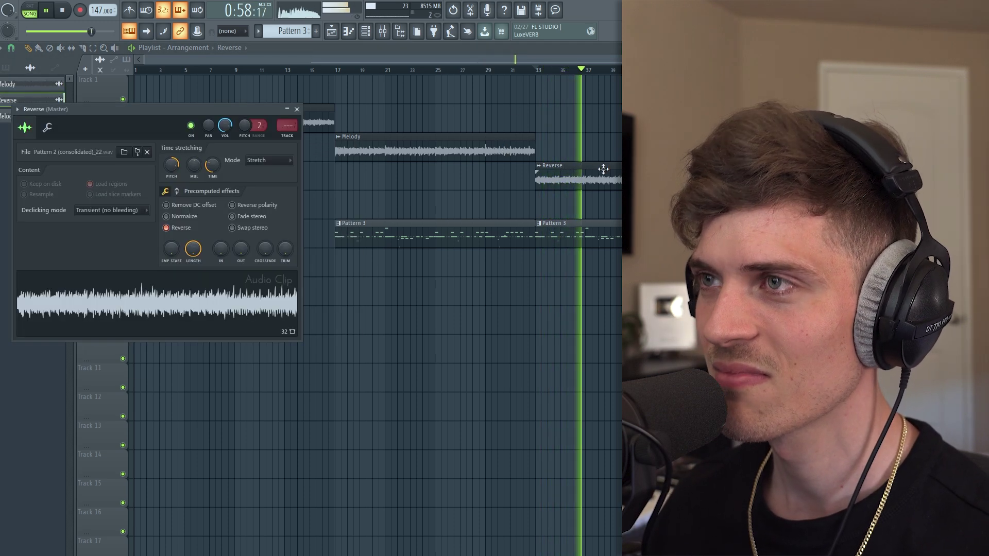
{"action": "key", "text": "Escape"}
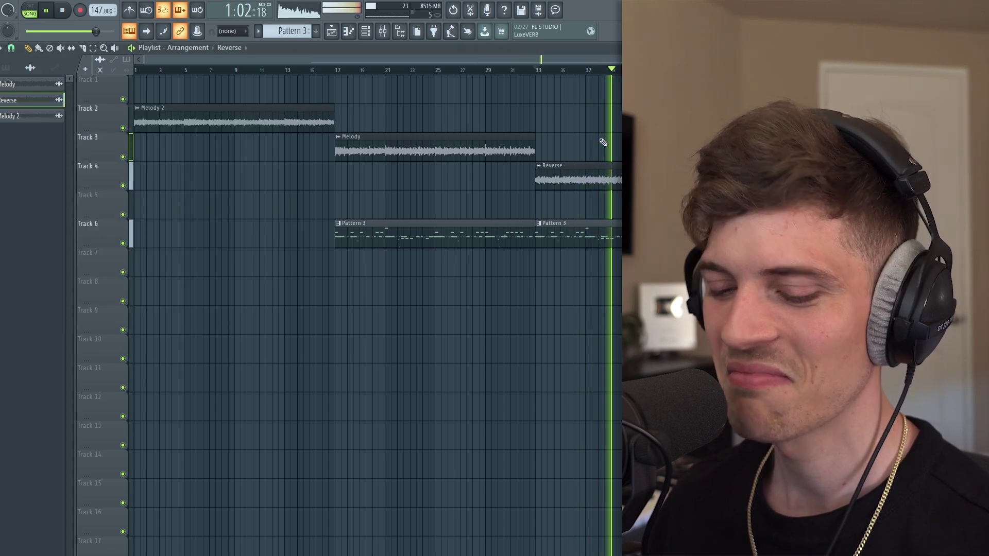
{"action": "double_click", "coordinate": [600, 177]}
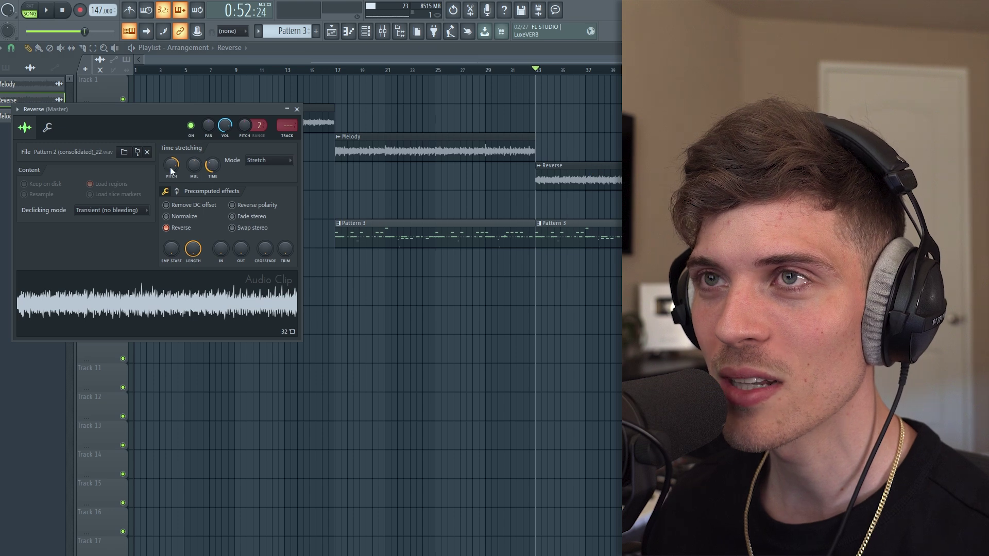